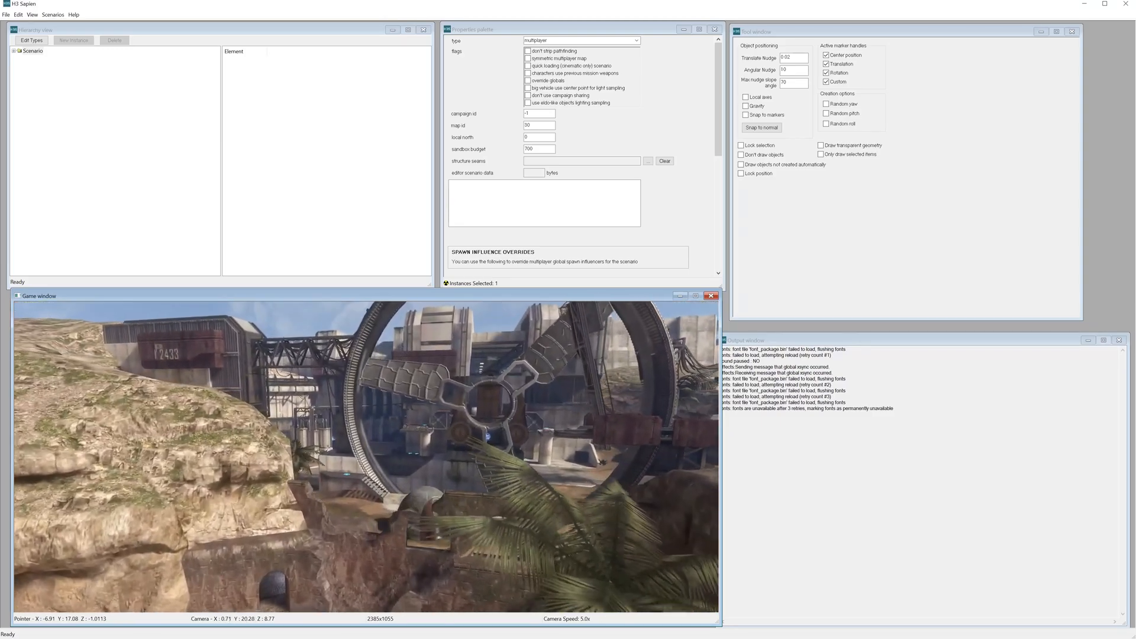
Fly the camera at higher speed through the map to examine the base interior and the beach area.
{"action": "key", "text": "shift"}
{"action": "key", "text": "w"}
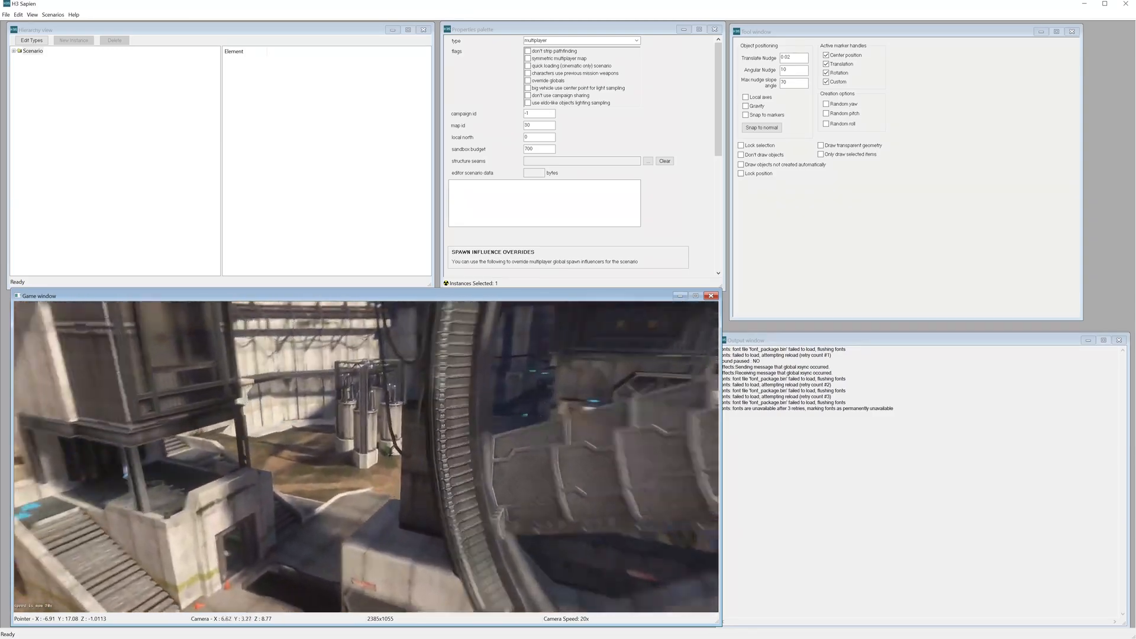
{"action": "key", "text": "a"}
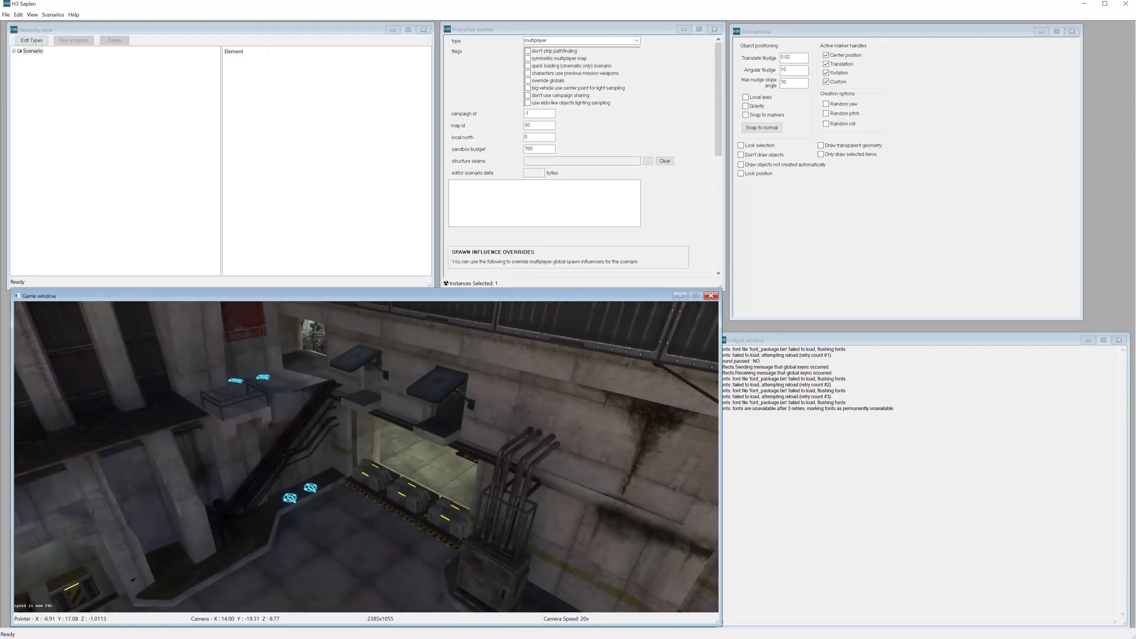
{"action": "key", "text": "d"}
{"action": "middle_click_drag", "start_coordinate": [457, 459], "coordinate": [562, 411]}
{"action": "key", "text": "a"}
{"action": "key", "text": "w"}
{"action": "key", "text": "w"}
{"action": "key", "text": "w"}
{"action": "key", "text": "w"}
{"action": "middle_click_drag", "start_coordinate": [367, 457], "coordinate": [201, 402]}
{"action": "key", "text": "w"}
{"action": "key", "text": "d"}
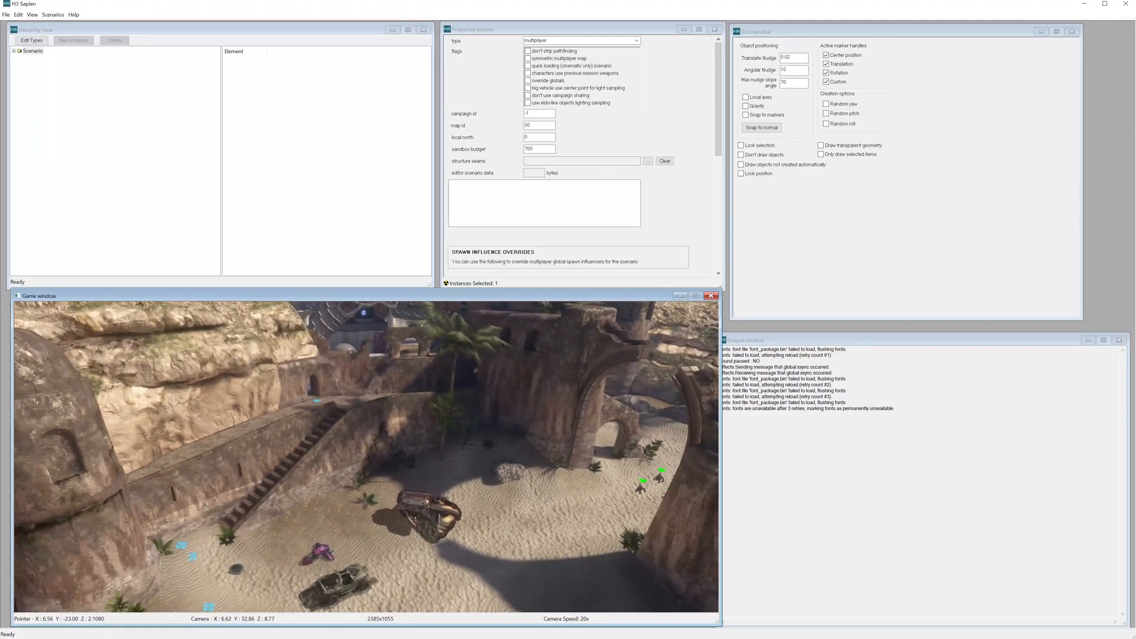
Expand the scenario's Objects and Devices categories and open the Machines list.
{"action": "left_click", "coordinate": [14, 51]}
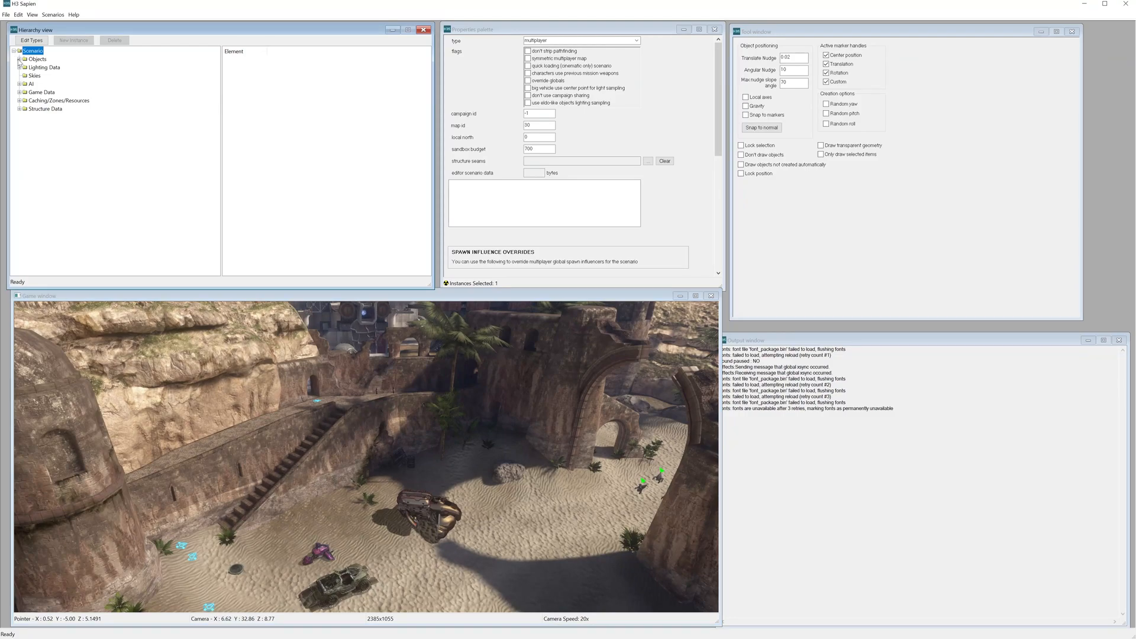
{"action": "left_click", "coordinate": [19, 59]}
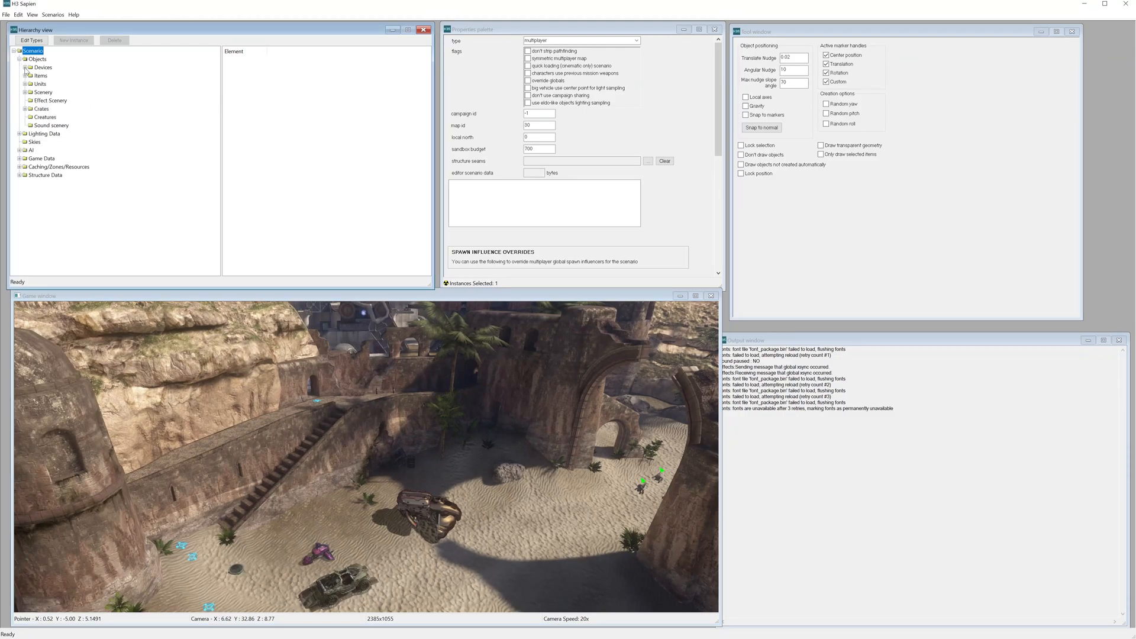
{"action": "left_click", "coordinate": [24, 67]}
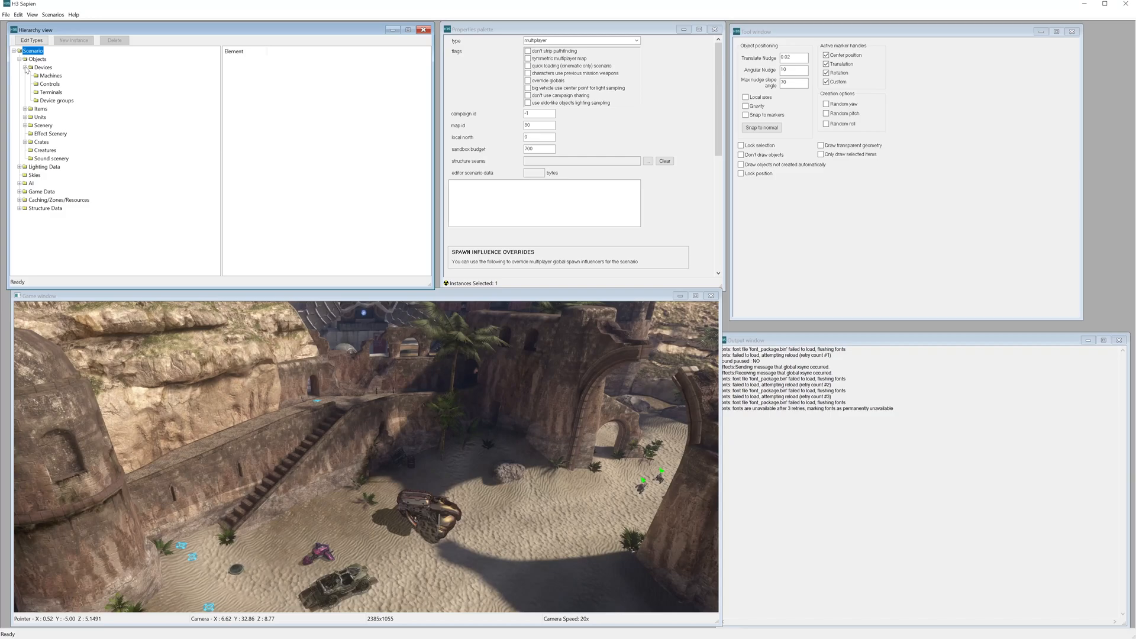
{"action": "left_click", "coordinate": [50, 75]}
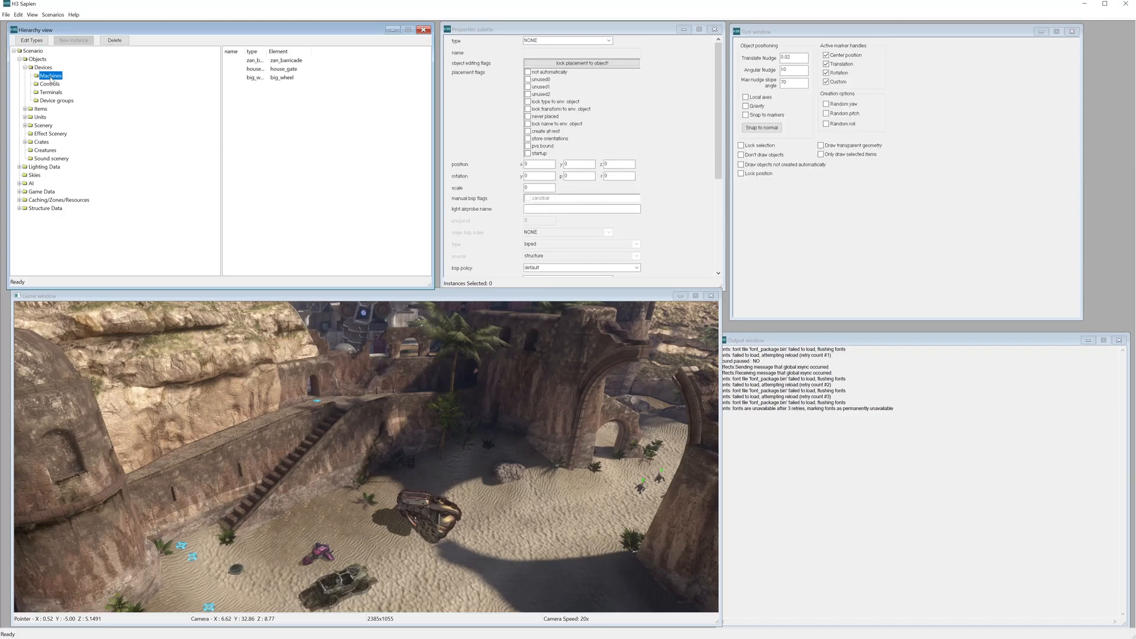
Examine the big wheel machine and its surroundings, flying the camera on to the open sand beside the beach arch.
{"action": "middle_click_drag", "start_coordinate": [367, 457], "coordinate": [374, 319]}
{"action": "key", "text": "w"}
{"action": "key", "text": "w"}
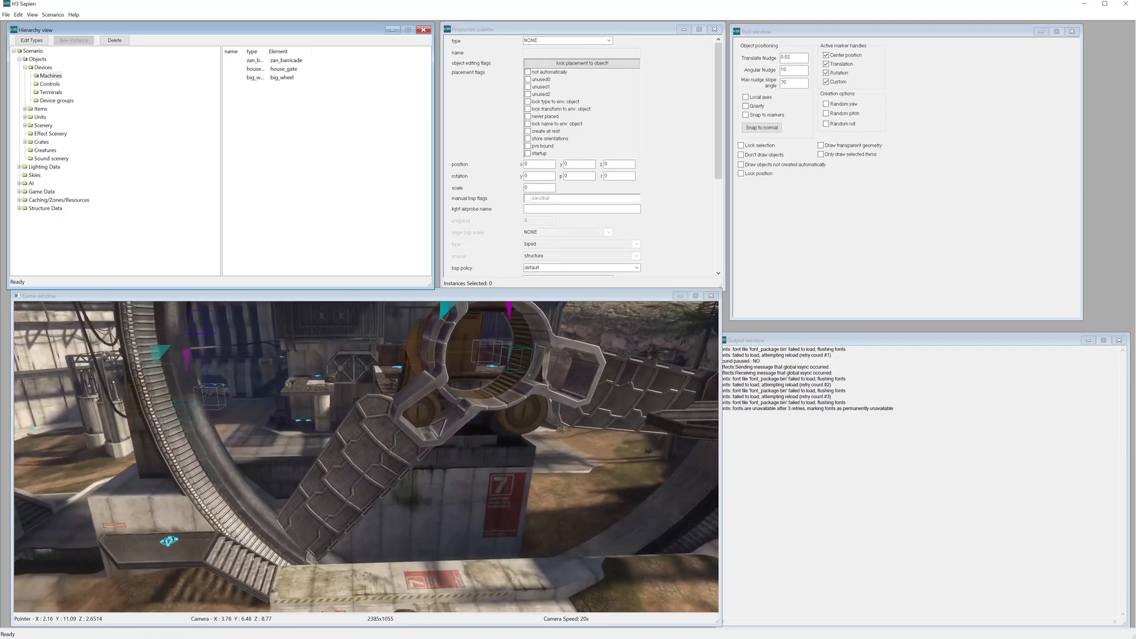
{"action": "key", "text": "a"}
{"action": "middle_click_drag", "start_coordinate": [366, 457], "coordinate": [473, 423]}
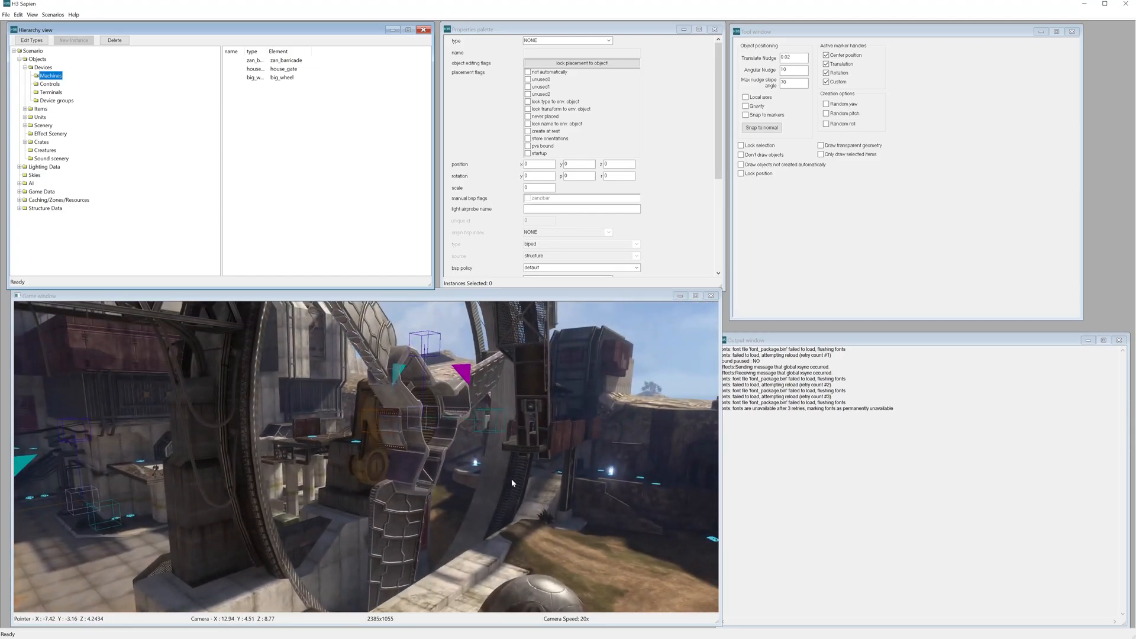
{"action": "mouse_move", "coordinate": [424, 350]}
{"action": "middle_mouse_down"}
{"action": "mouse_move", "coordinate": [379, 322]}
{"action": "mouse_move", "coordinate": [323, 352]}
{"action": "mouse_move", "coordinate": [364, 350]}
{"action": "mouse_move", "coordinate": [337, 364]}
{"action": "mouse_move", "coordinate": [260, 381]}
{"action": "mouse_move", "coordinate": [302, 391]}
{"action": "mouse_move", "coordinate": [390, 368]}
{"action": "mouse_move", "coordinate": [251, 388]}
{"action": "mouse_move", "coordinate": [245, 400]}
{"action": "mouse_move", "coordinate": [205, 394]}
{"action": "mouse_move", "coordinate": [166, 343]}
{"action": "mouse_move", "coordinate": [104, 396]}
{"action": "mouse_move", "coordinate": [59, 379]}
{"action": "mouse_move", "coordinate": [254, 367]}
{"action": "mouse_move", "coordinate": [391, 408]}
{"action": "mouse_move", "coordinate": [319, 381]}
{"action": "mouse_move", "coordinate": [409, 438]}
{"action": "mouse_move", "coordinate": [358, 441]}
{"action": "middle_mouse_up"}
{"action": "key", "text": "d"}
{"action": "key", "text": "w"}
{"action": "key", "text": "w"}
{"action": "key", "text": "w"}
{"action": "key", "text": "d"}
{"action": "key", "text": "a"}
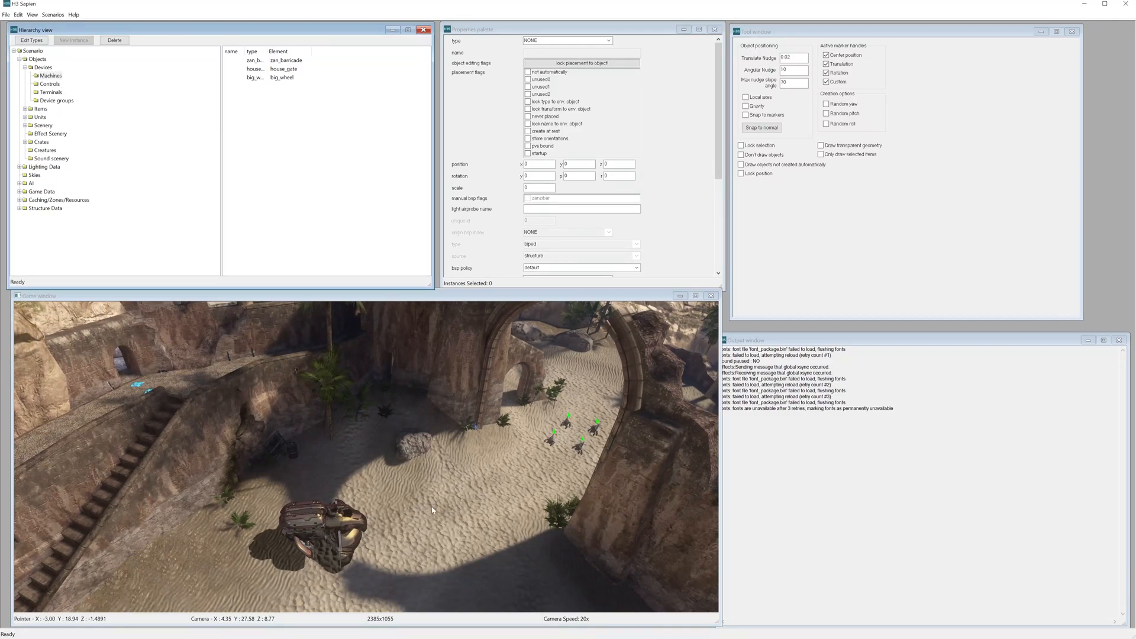
Place a new machine on the open sand near the arch and set its type to house_gate.
{"action": "middle_click_drag", "start_coordinate": [425, 508], "coordinate": [494, 536]}
{"action": "middle_click_drag", "start_coordinate": [406, 494], "coordinate": [402, 494]}
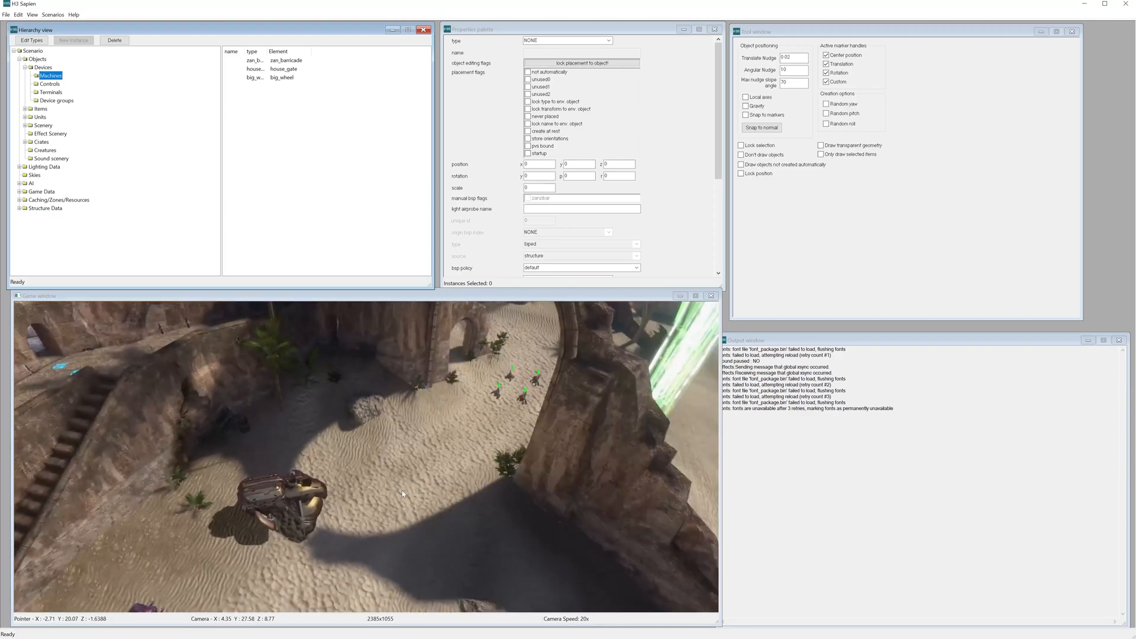
{"action": "right_click", "coordinate": [424, 512]}
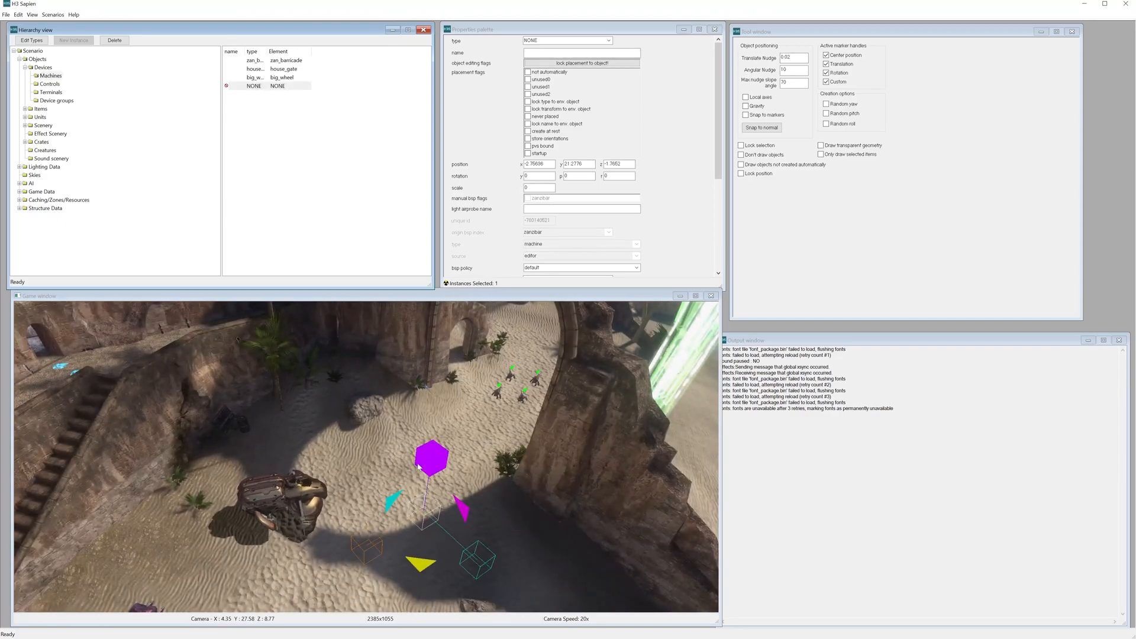
{"action": "left_click", "coordinate": [577, 41]}
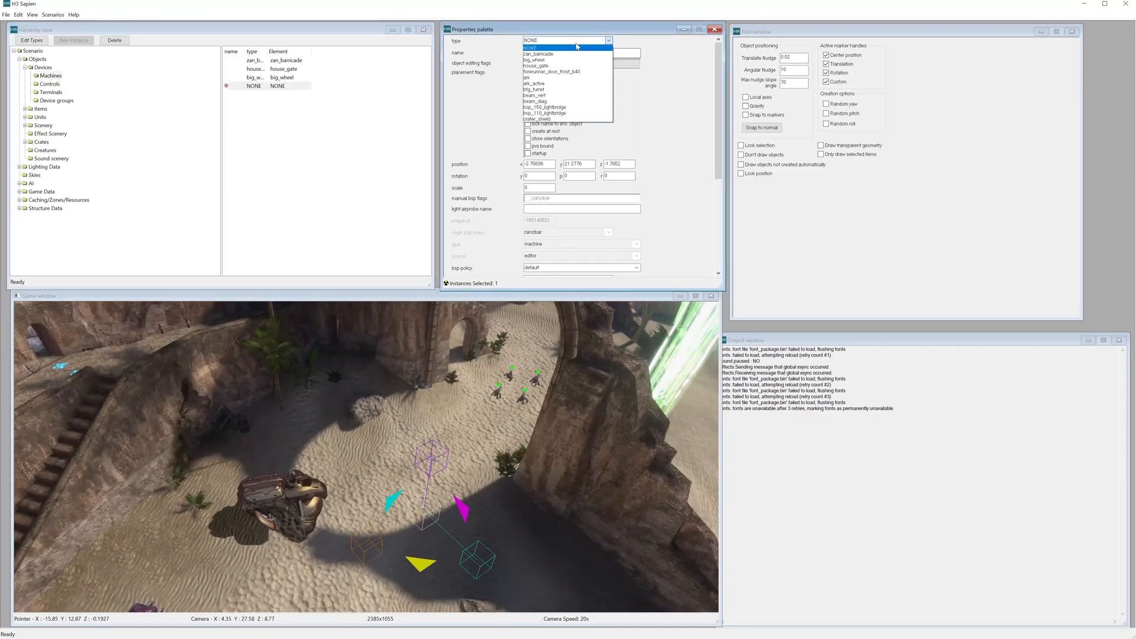
{"action": "left_click", "coordinate": [577, 45]}
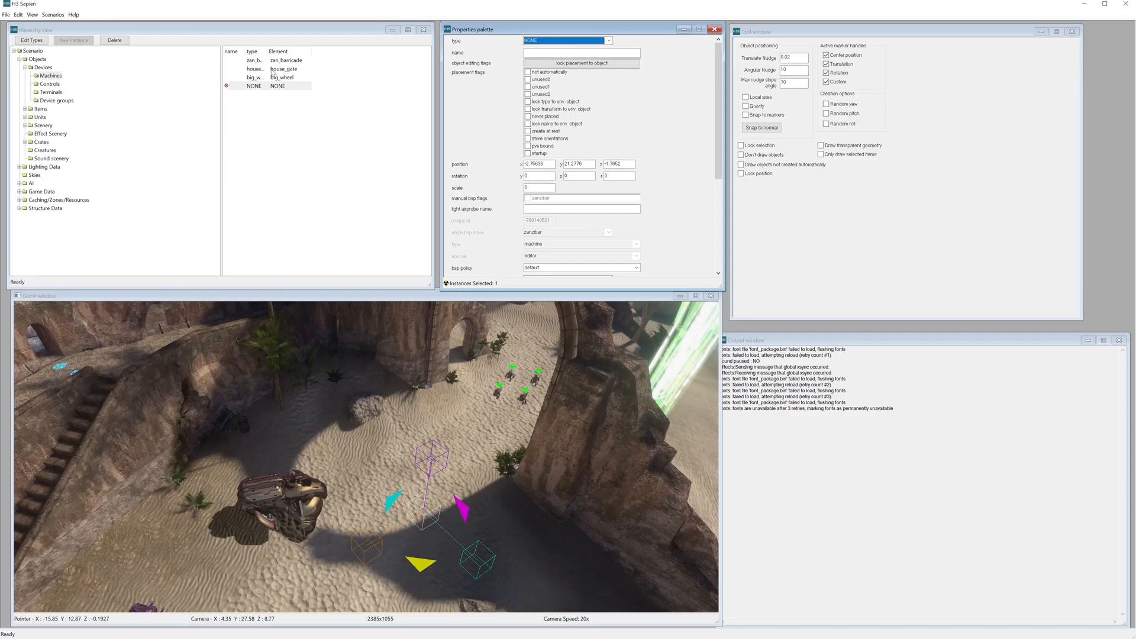
{"action": "left_click", "coordinate": [535, 40]}
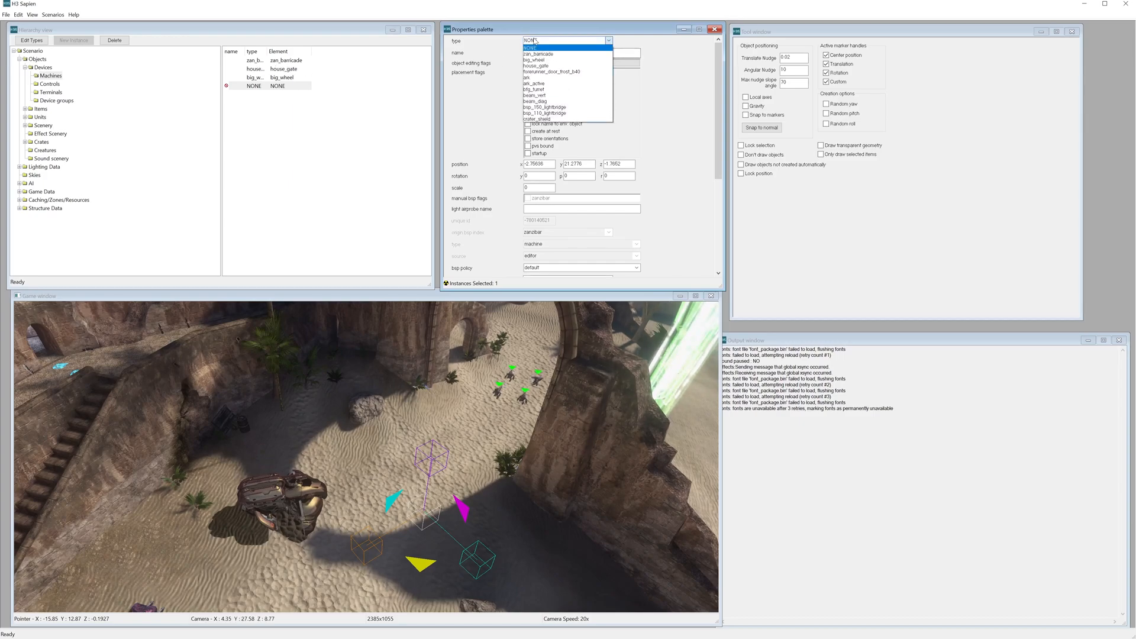
{"action": "left_click", "coordinate": [538, 66]}
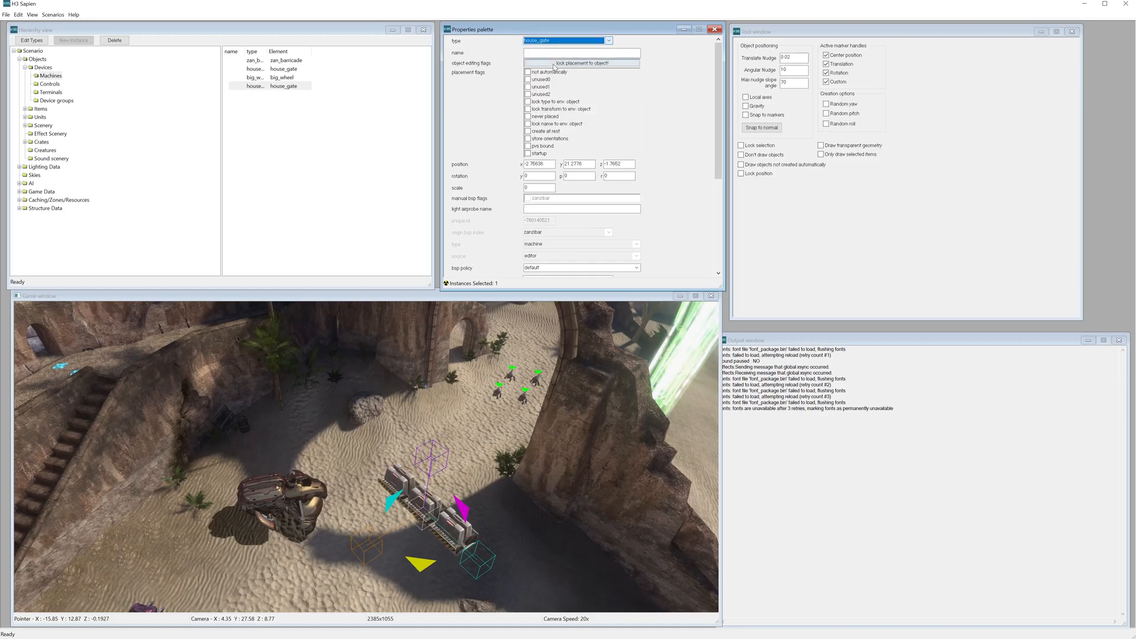
Move the new house_gate across the sand toward the arch, to about X -7 and Y 19.1.
{"action": "mouse_move", "coordinate": [373, 542]}
{"action": "left_mouse_down"}
{"action": "mouse_move", "coordinate": [449, 495]}
{"action": "mouse_move", "coordinate": [526, 484]}
{"action": "left_mouse_up"}
{"action": "left_click_drag", "start_coordinate": [480, 380], "coordinate": [484, 370]}
{"action": "middle_click_drag", "start_coordinate": [484, 372], "coordinate": [417, 378]}
{"action": "key", "text": "w"}
{"action": "key", "text": "f"}
{"action": "mouse_move", "coordinate": [467, 448]}
{"action": "left_mouse_down"}
{"action": "mouse_move", "coordinate": [426, 443]}
{"action": "mouse_move", "coordinate": [462, 450]}
{"action": "mouse_move", "coordinate": [450, 449]}
{"action": "left_mouse_up"}
{"action": "key", "text": "f"}
{"action": "middle_click_drag", "start_coordinate": [451, 449], "coordinate": [441, 412]}
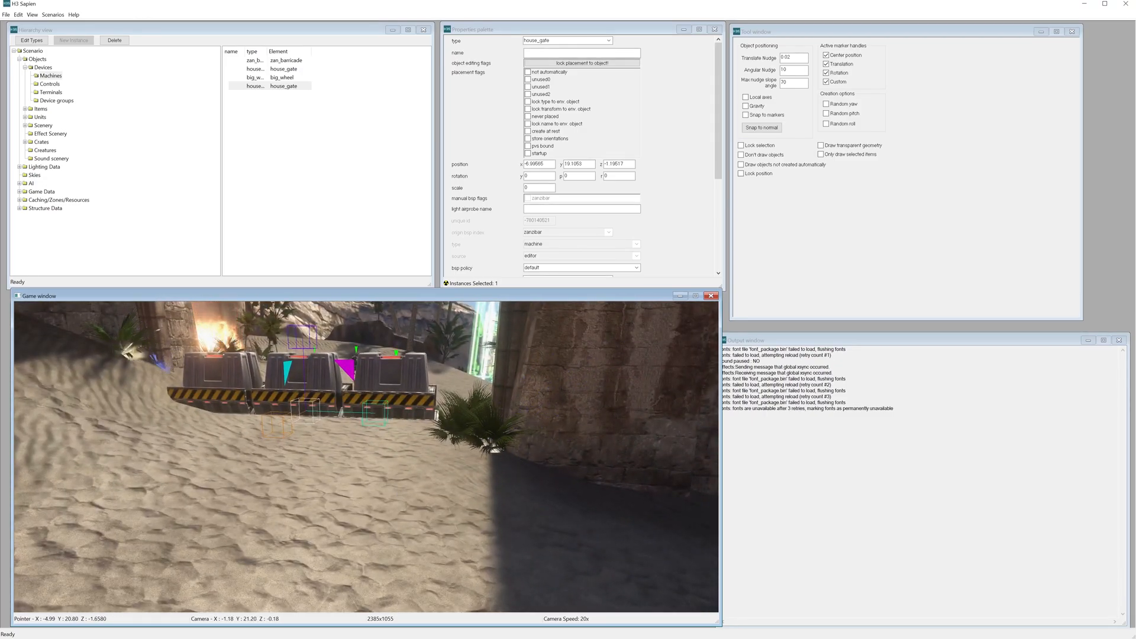
Lower the new house_gate to about Z -1.6 so it sits in the sand, and shift it slightly along X.
{"action": "middle_click_drag", "start_coordinate": [396, 488], "coordinate": [380, 477]}
{"action": "left_click_drag", "start_coordinate": [328, 351], "coordinate": [313, 460]}
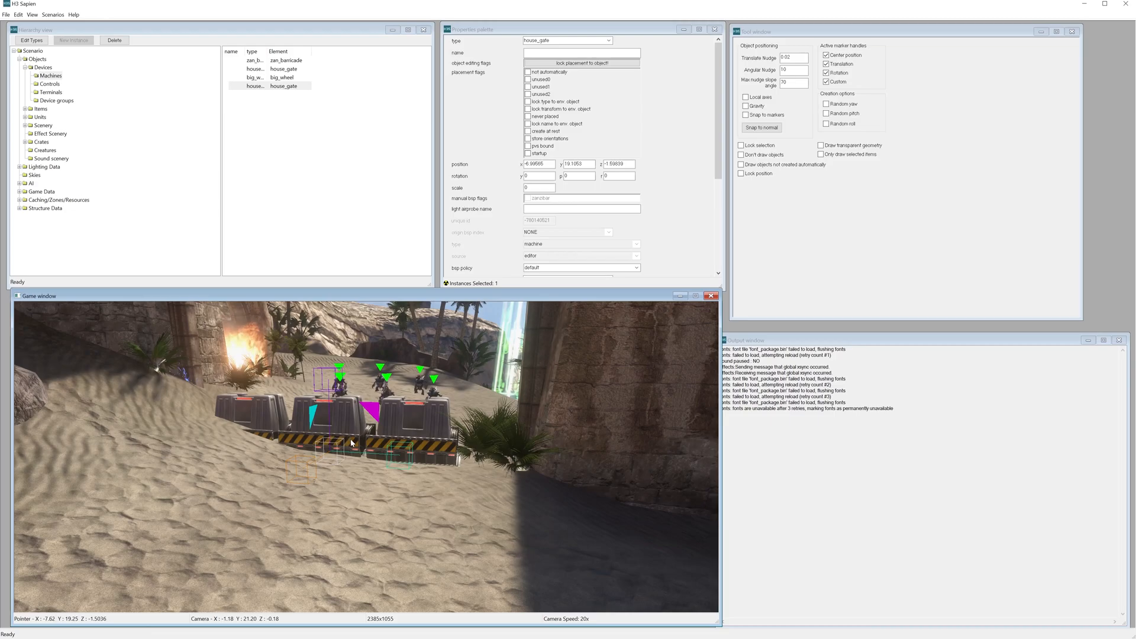
{"action": "key", "text": "d"}
{"action": "middle_click_drag", "start_coordinate": [347, 474], "coordinate": [342, 478]}
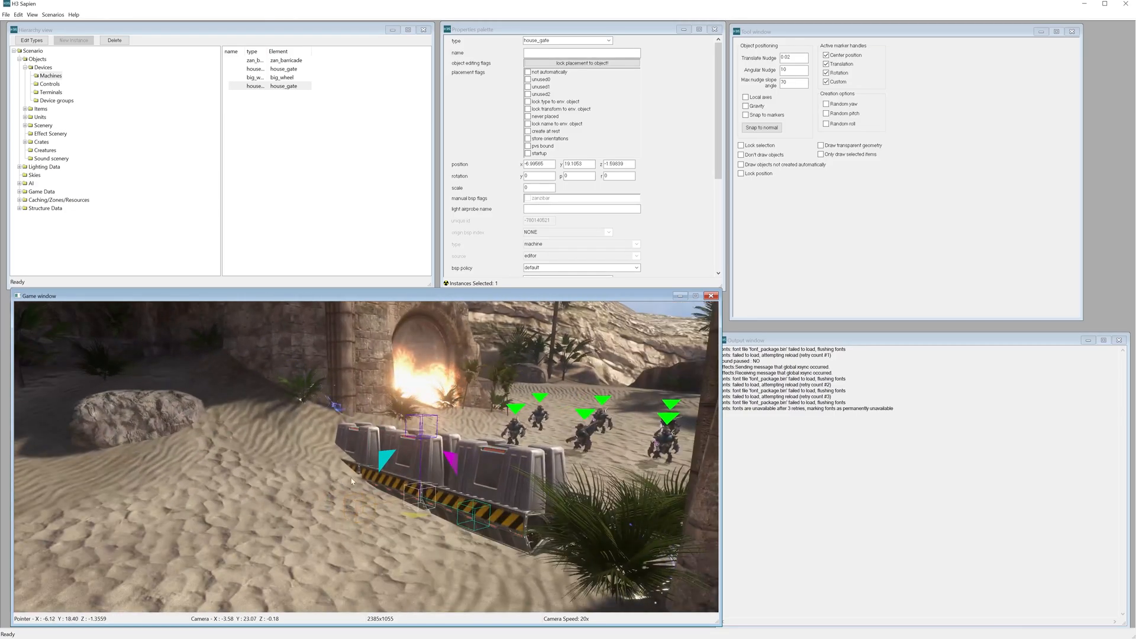
{"action": "left_click_drag", "start_coordinate": [369, 514], "coordinate": [418, 514]}
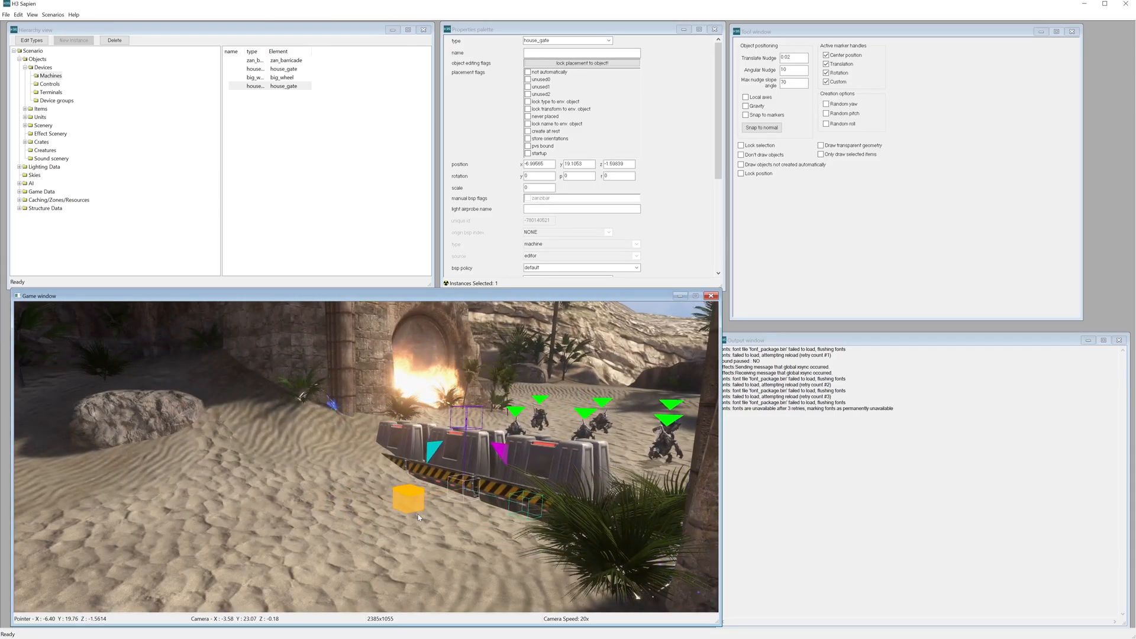
{"action": "key", "text": "a"}
{"action": "middle_click_drag", "start_coordinate": [471, 477], "coordinate": [471, 480]}
{"action": "key", "text": "d"}
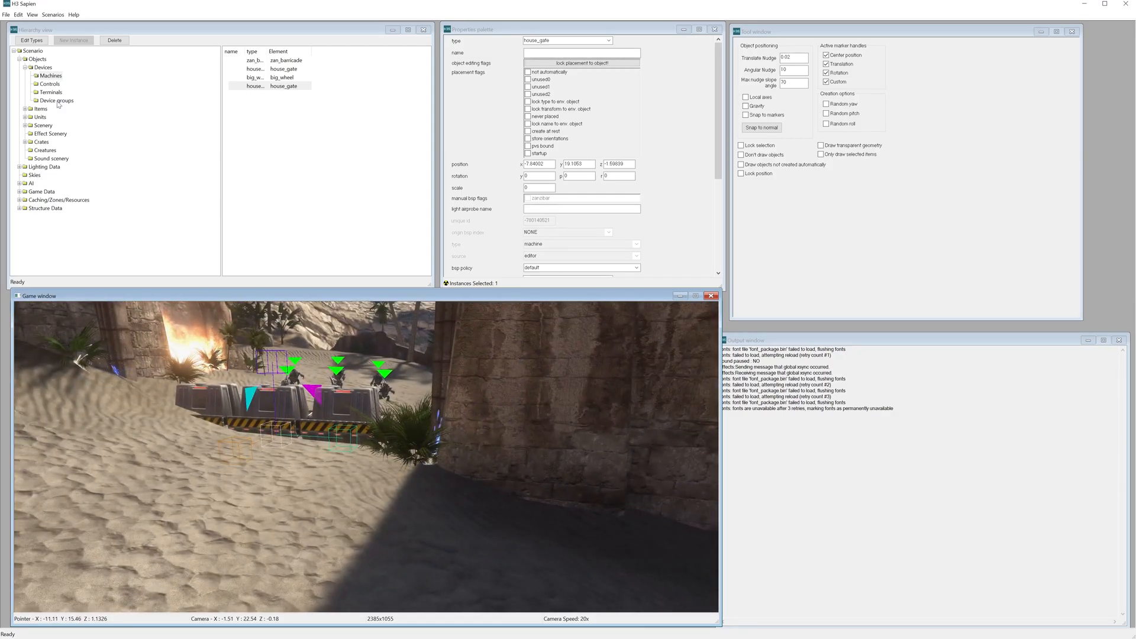
{"action": "middle_click_drag", "start_coordinate": [357, 501], "coordinate": [355, 502]}
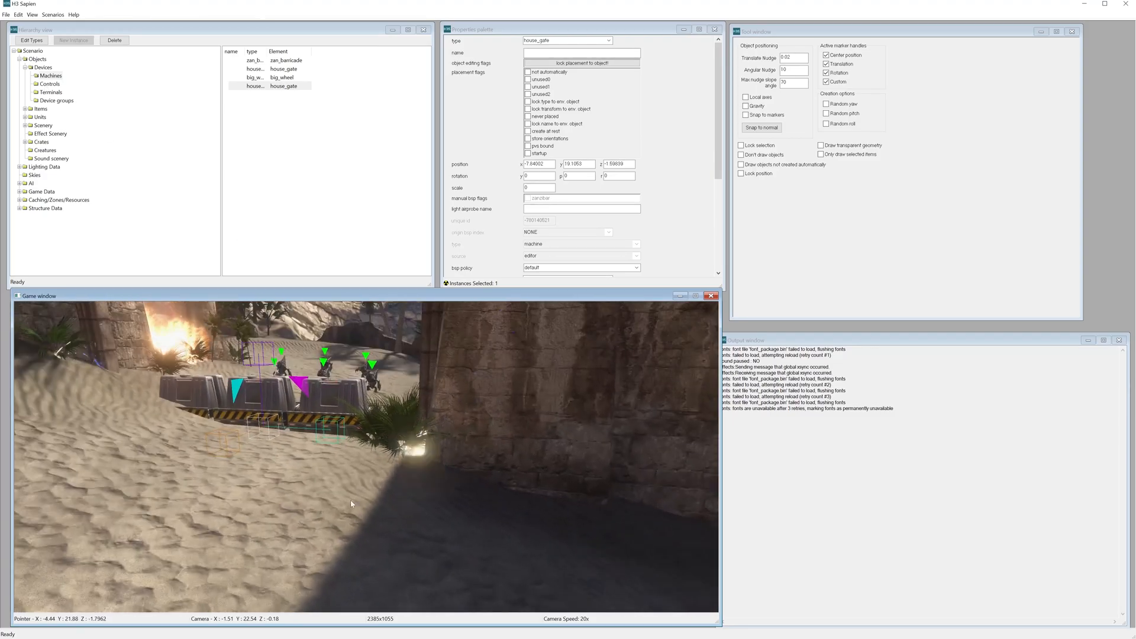
Open the Controls category and place a new house_gate_control on the sand in front of the new gate.
{"action": "left_click", "coordinate": [50, 85]}
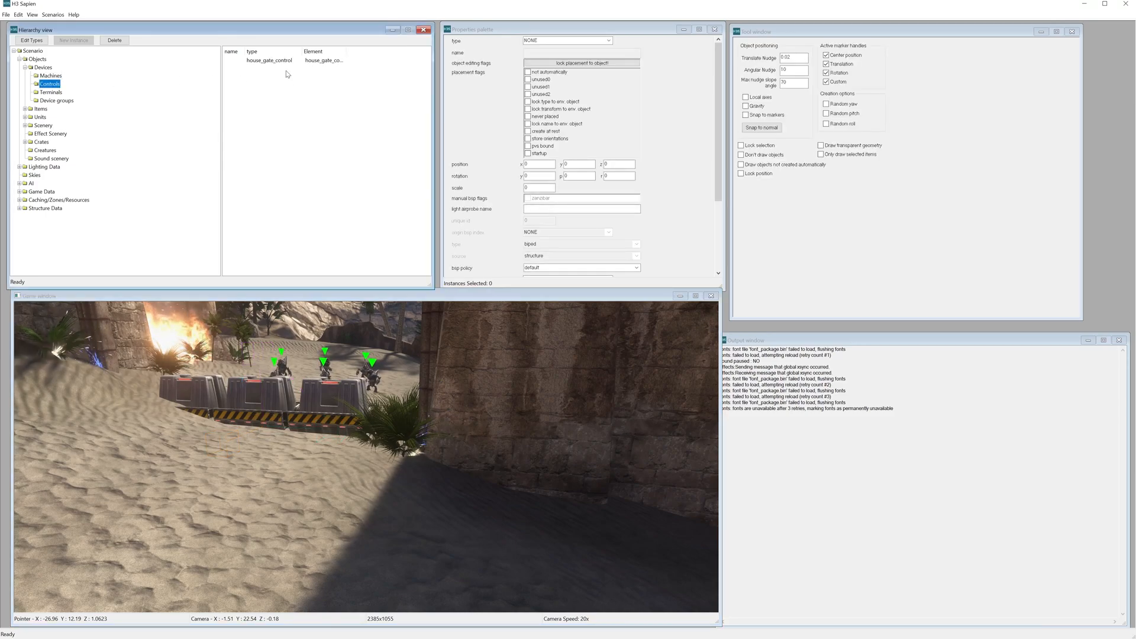
{"action": "left_click", "coordinate": [275, 61]}
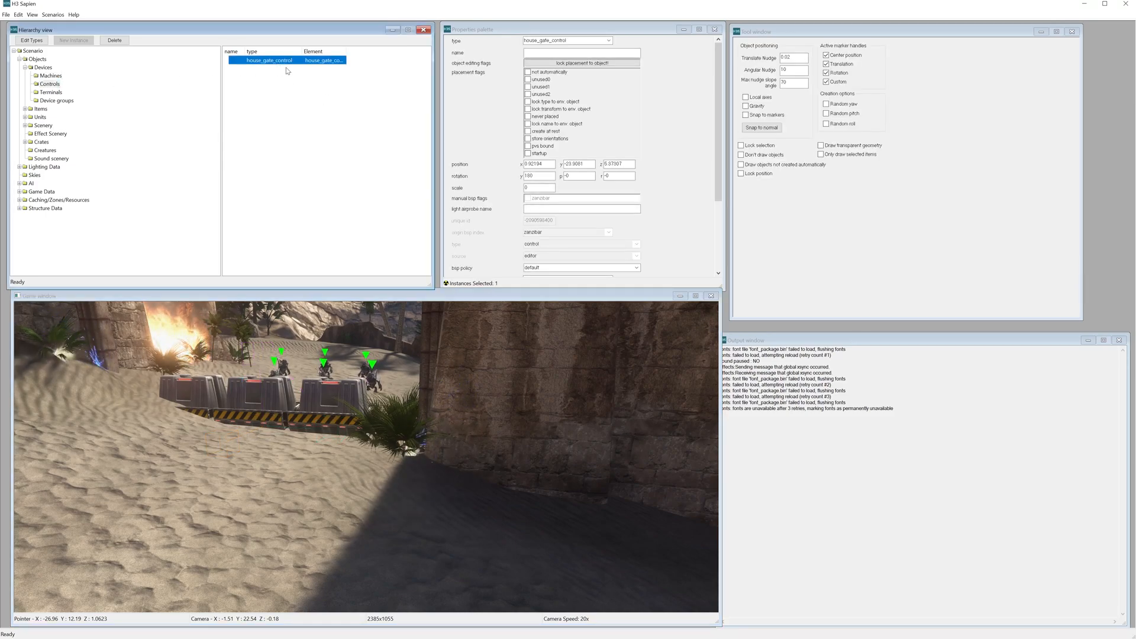
{"action": "left_click", "coordinate": [276, 78]}
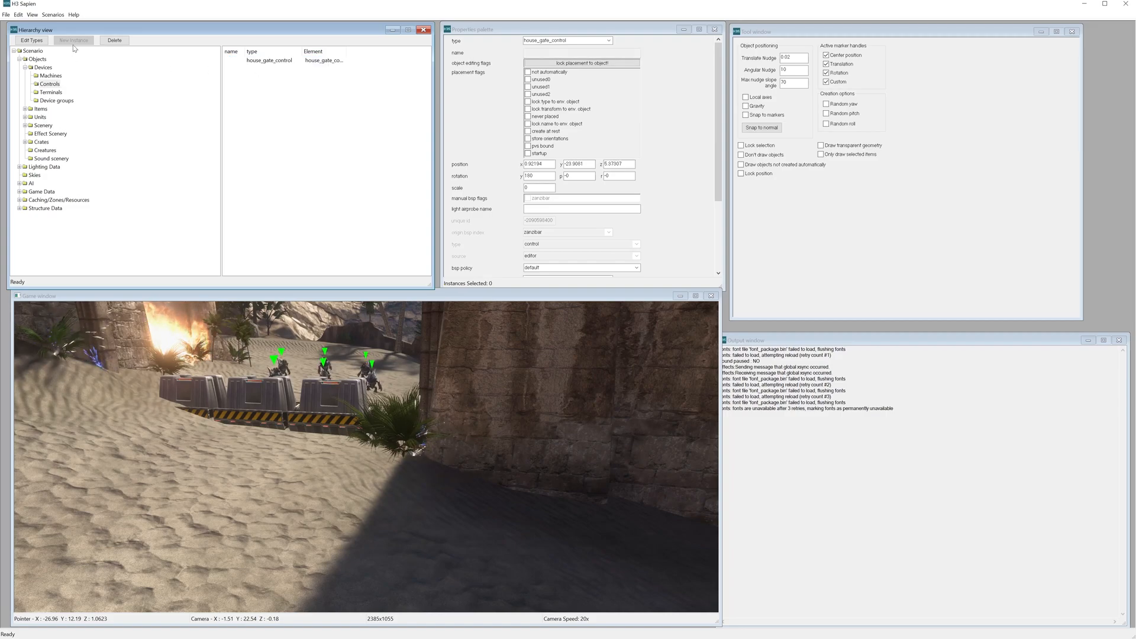
{"action": "right_click", "coordinate": [252, 505]}
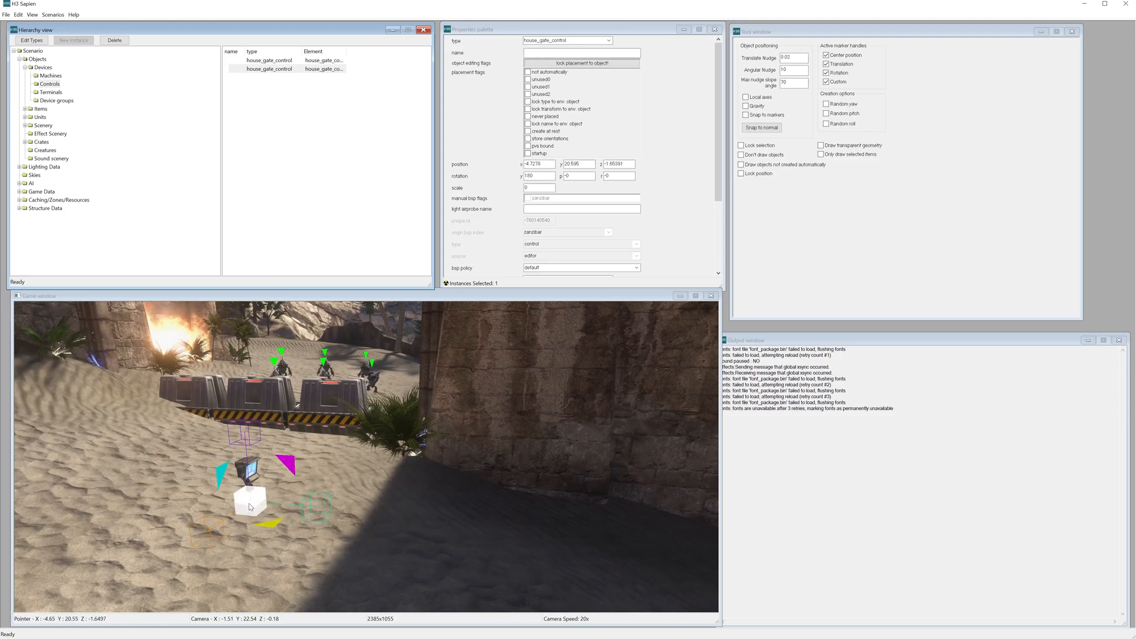
{"action": "left_click", "coordinate": [608, 40]}
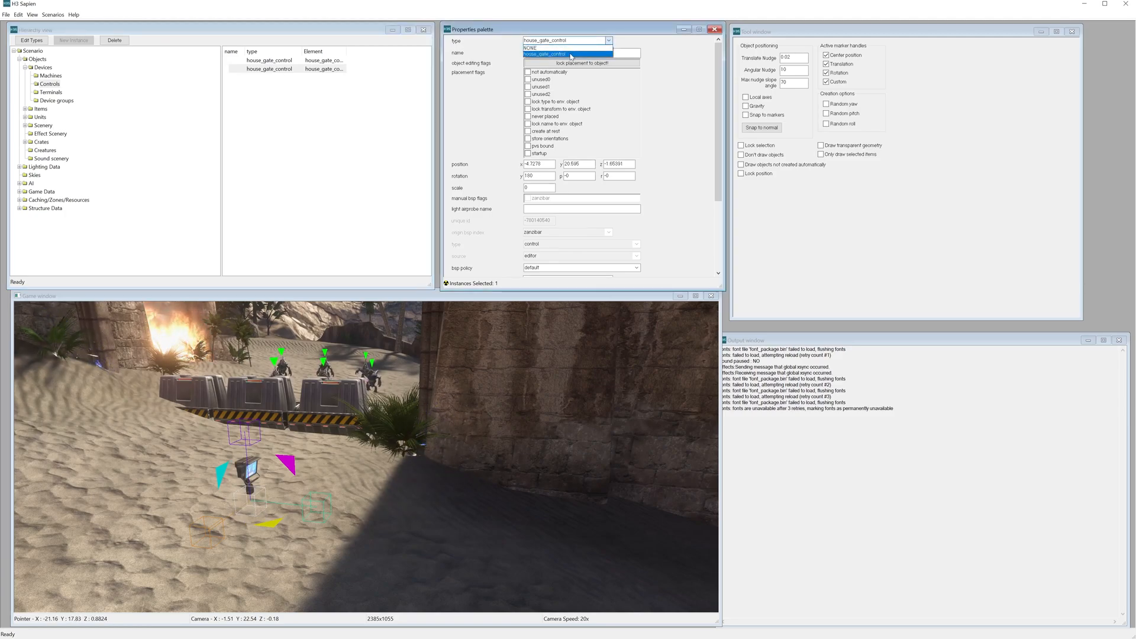
{"action": "left_click", "coordinate": [572, 54]}
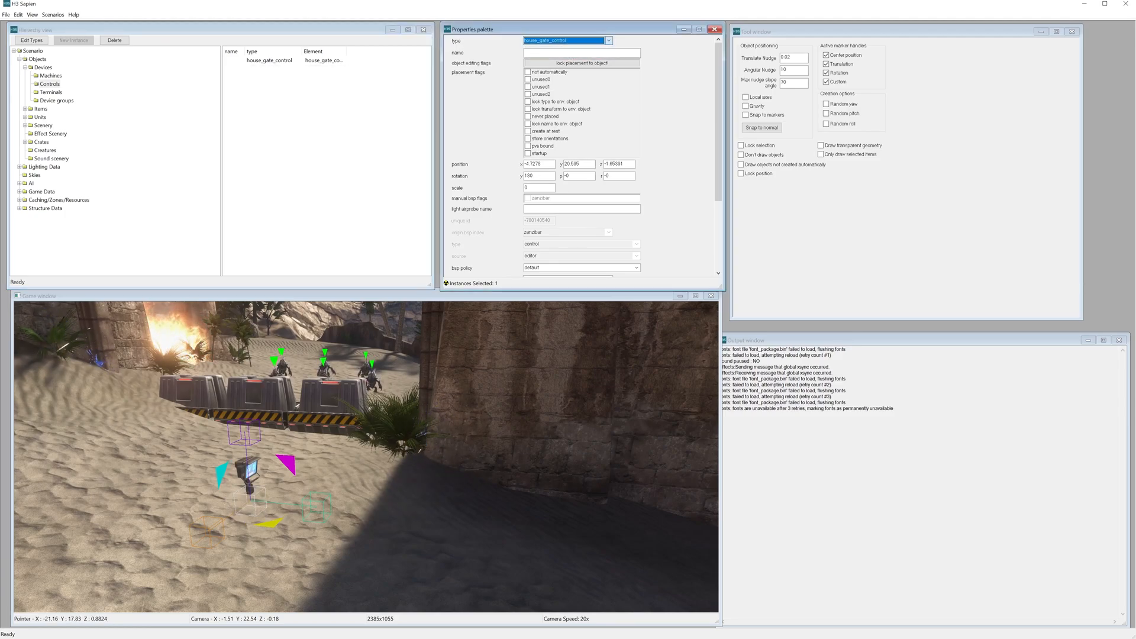
Set the new gate control's yaw rotation to 90.
{"action": "left_click", "coordinate": [269, 527]}
{"action": "left_click_drag", "start_coordinate": [35, 565], "coordinate": [35, 564]}
{"action": "double_click", "coordinate": [538, 176]}
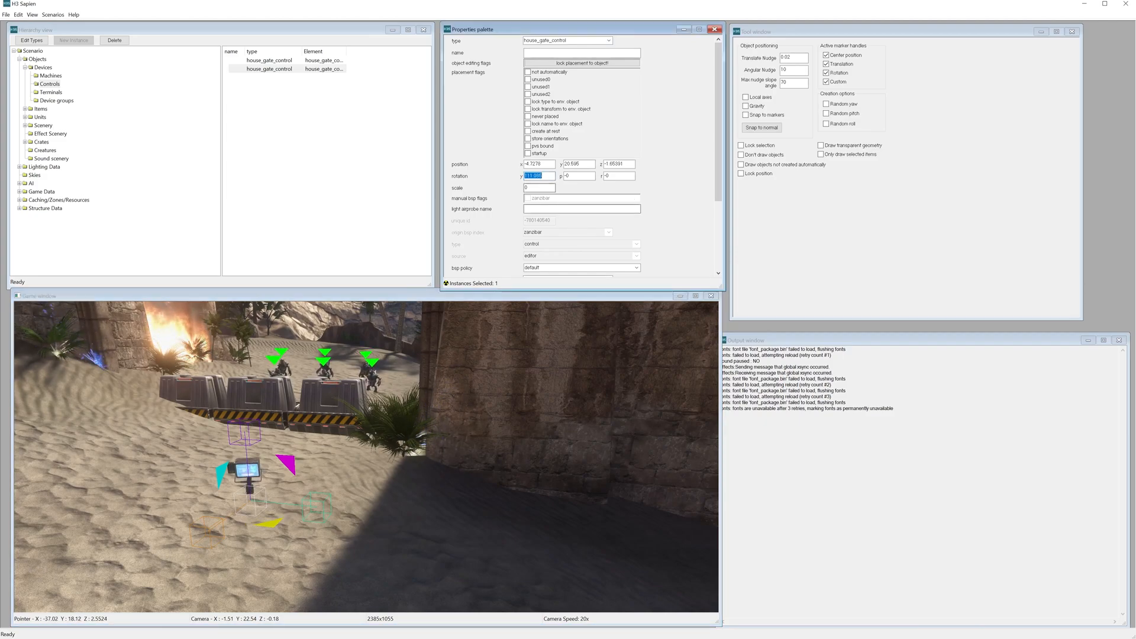
{"action": "type", "text": "90"}
Move the gate control beside the stone wall near the gate, to about X -6.5 and Y 22.5.
{"action": "left_click_drag", "start_coordinate": [208, 535], "coordinate": [527, 467]}
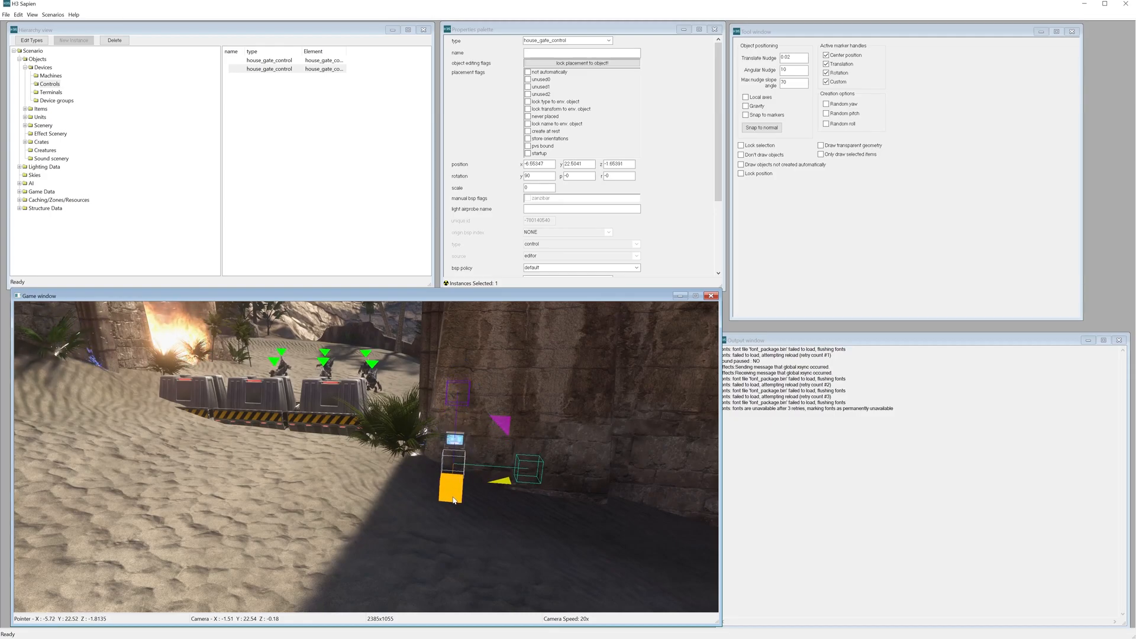
{"action": "middle_click_drag", "start_coordinate": [500, 487], "coordinate": [404, 494]}
{"action": "key", "text": "w"}
{"action": "key", "text": "d"}
{"action": "key", "text": "a"}
Start play mode on the beach and walk over to the new gate control beside the stone wall.
{"action": "key", "text": "Tab"}
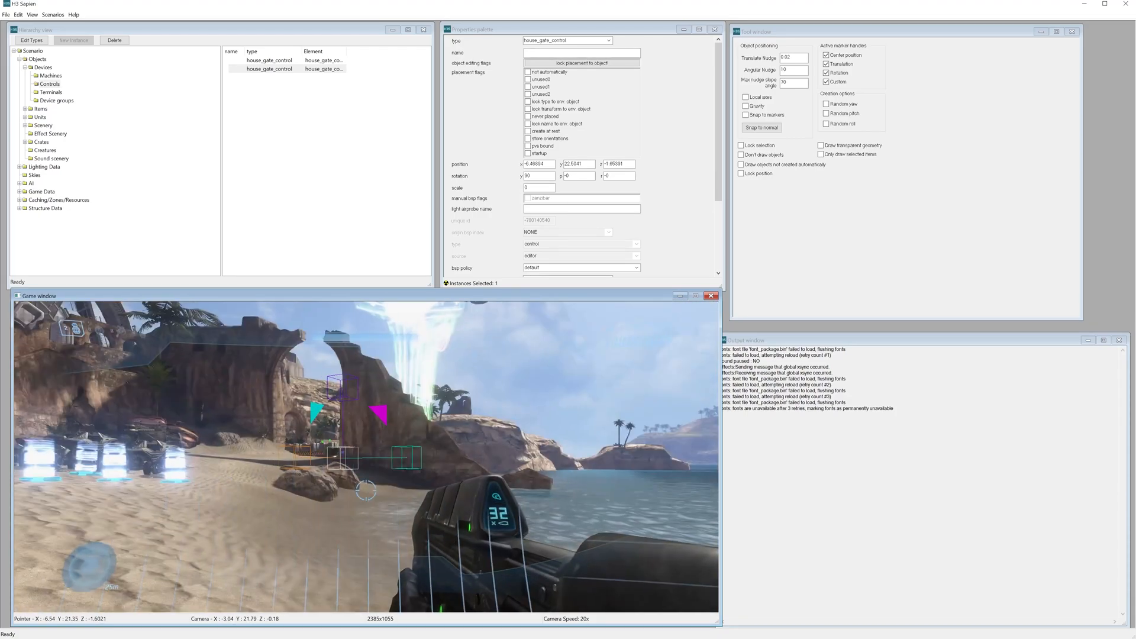
{"action": "key", "text": "w"}
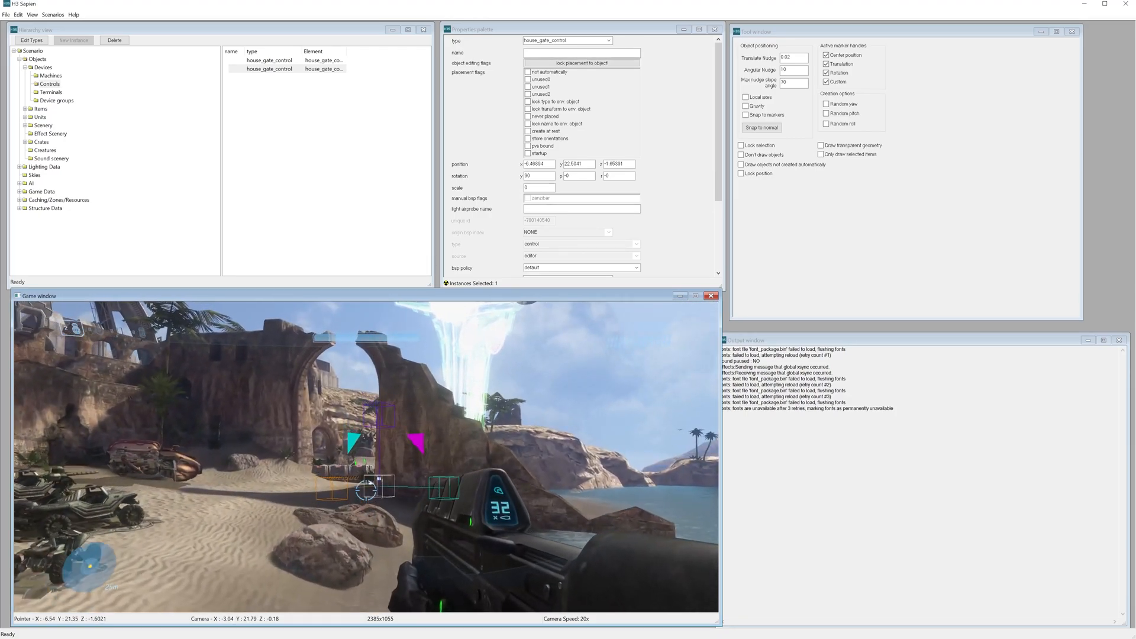
{"action": "left_click", "coordinate": [365, 491]}
{"action": "key", "text": "w"}
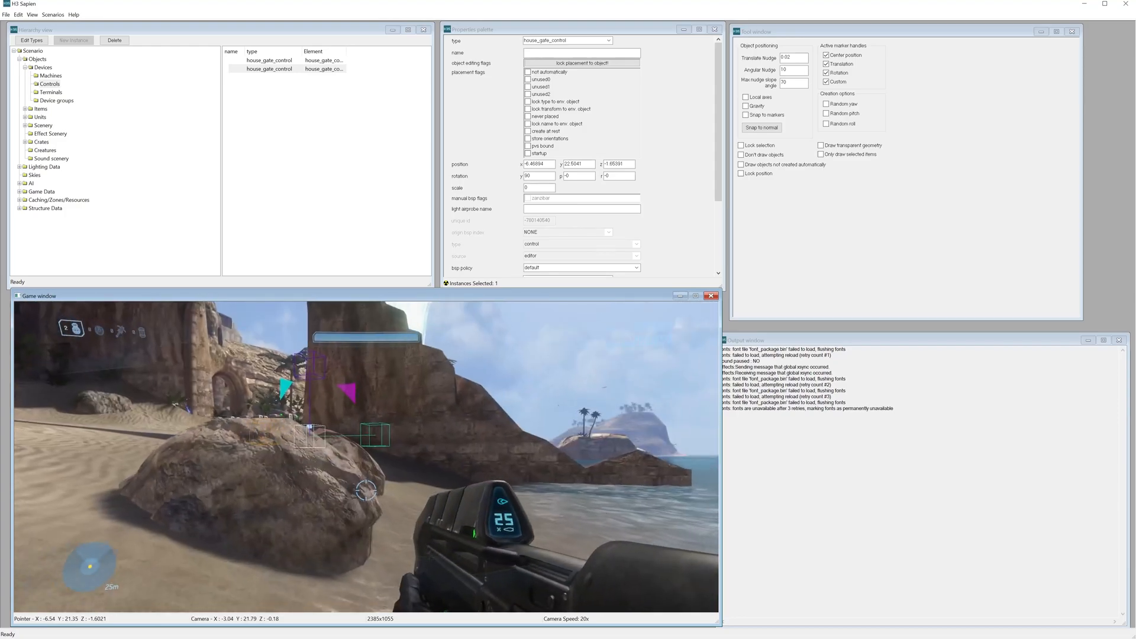
{"action": "key", "text": "w"}
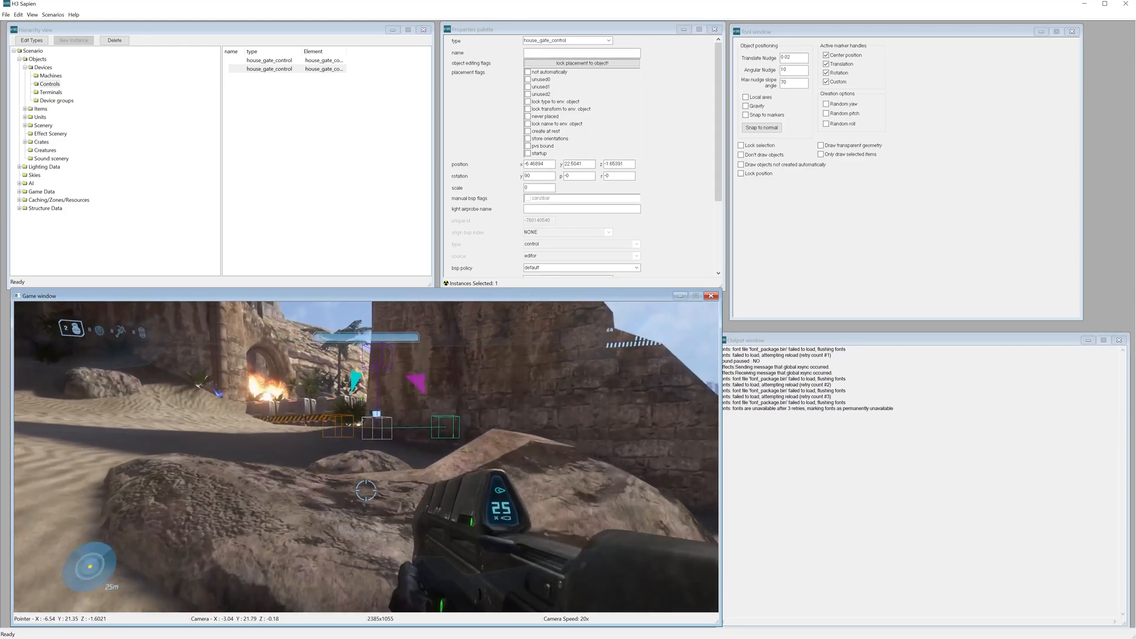
{"action": "key", "text": "w"}
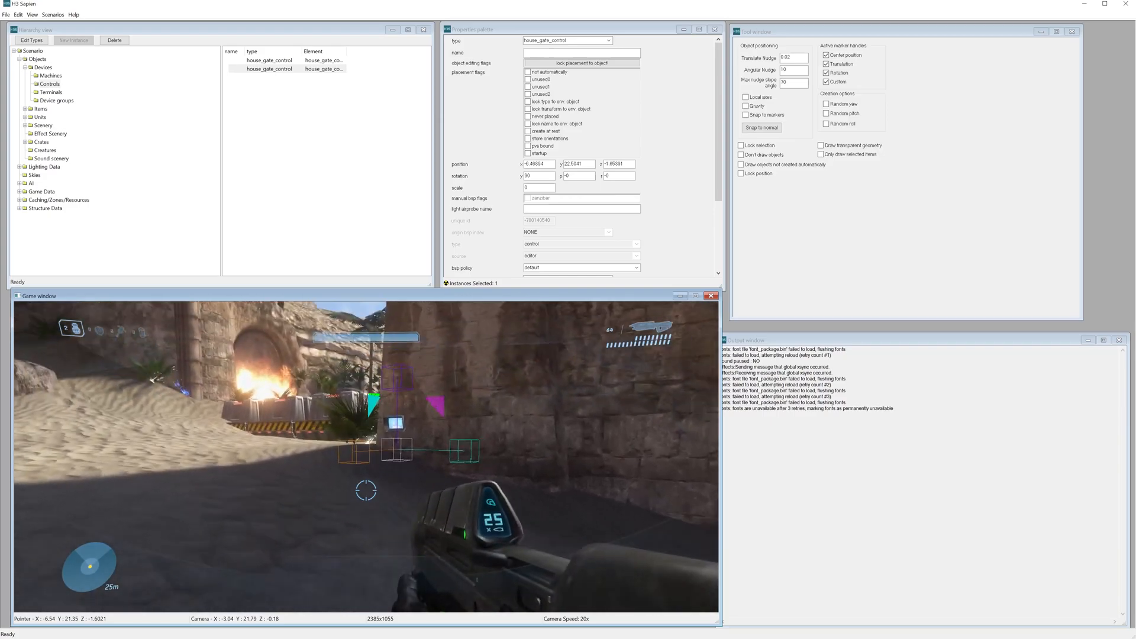
{"action": "key", "text": "w"}
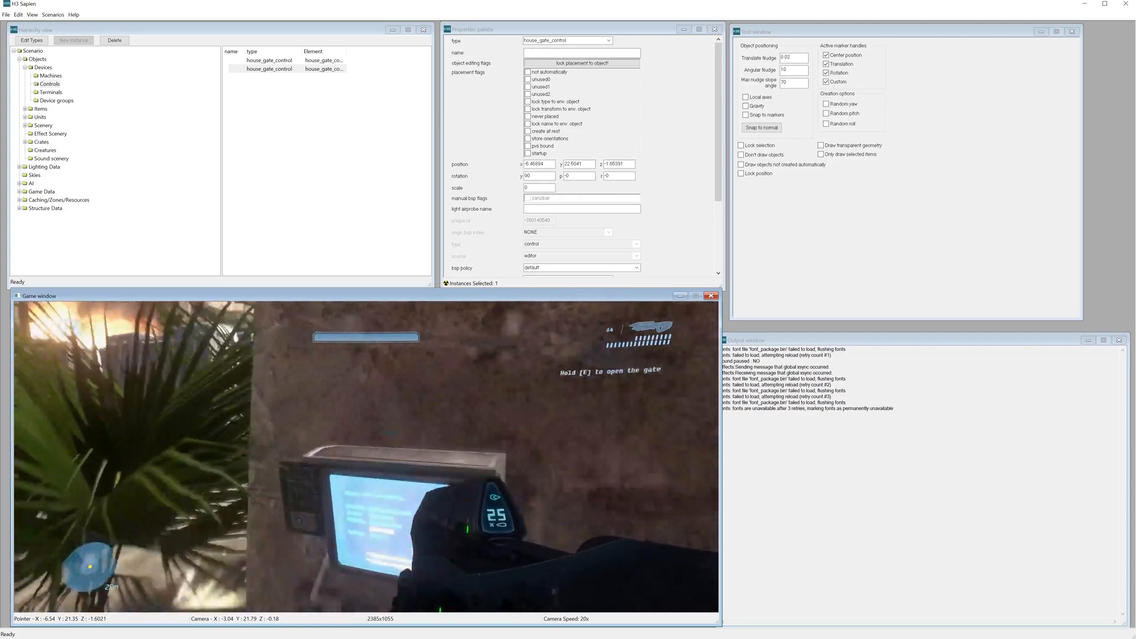
Use the new gate control in game, check the gate's response, and return to the editor camera.
{"action": "key", "text": "e"}
{"action": "key", "text": "s"}
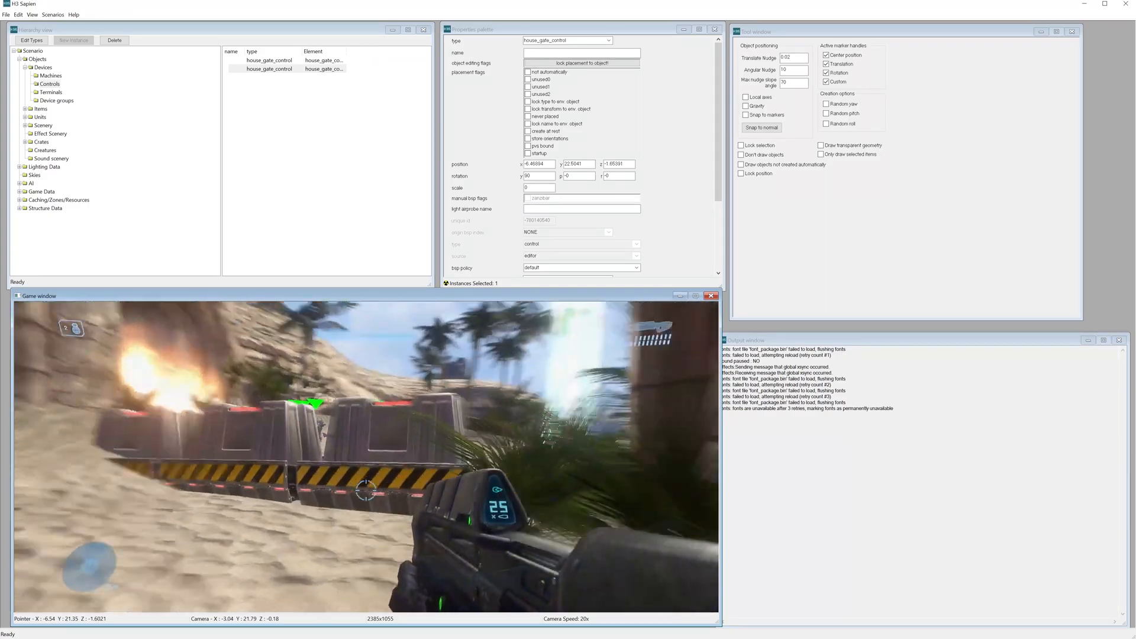
{"action": "key", "text": "s"}
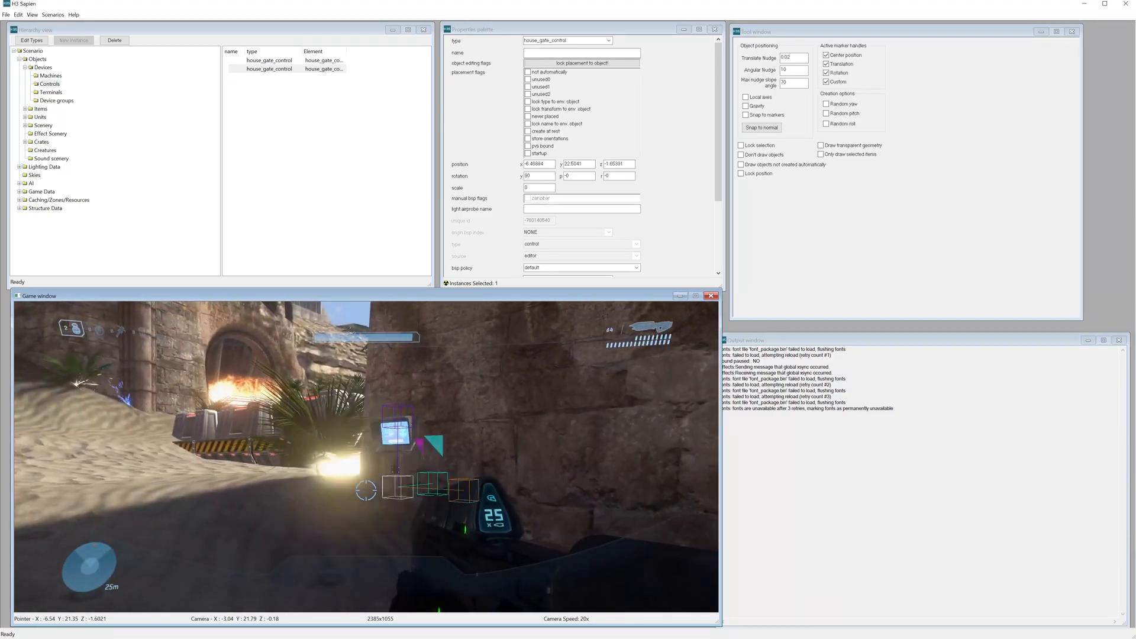
{"action": "key", "text": "Tab"}
{"action": "key", "text": "w"}
{"action": "middle_click_drag", "start_coordinate": [375, 473], "coordinate": [375, 527]}
{"action": "key", "text": "s"}
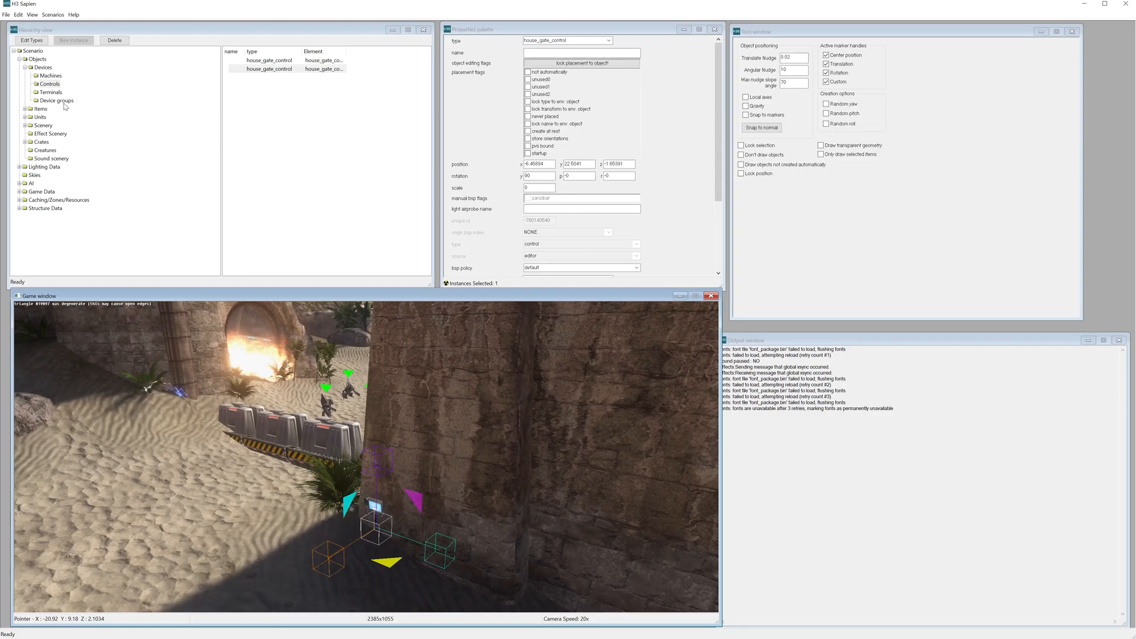
Create a new device group and set the newly placed house_gate's position group to device groups_1.
{"action": "left_click", "coordinate": [36, 101]}
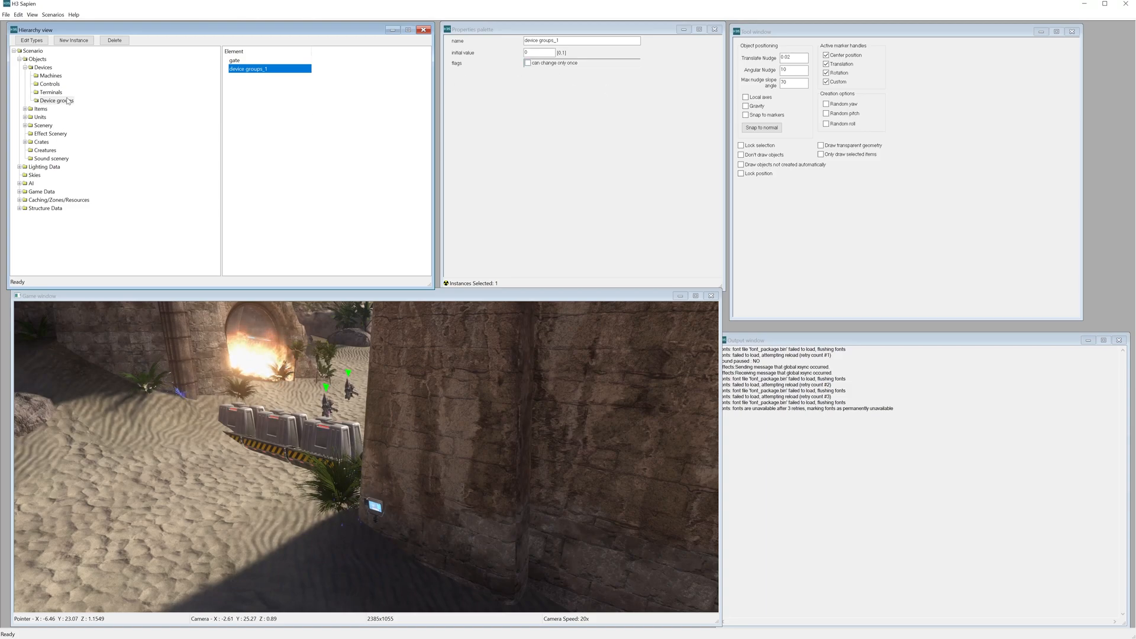
{"action": "left_click", "coordinate": [43, 76]}
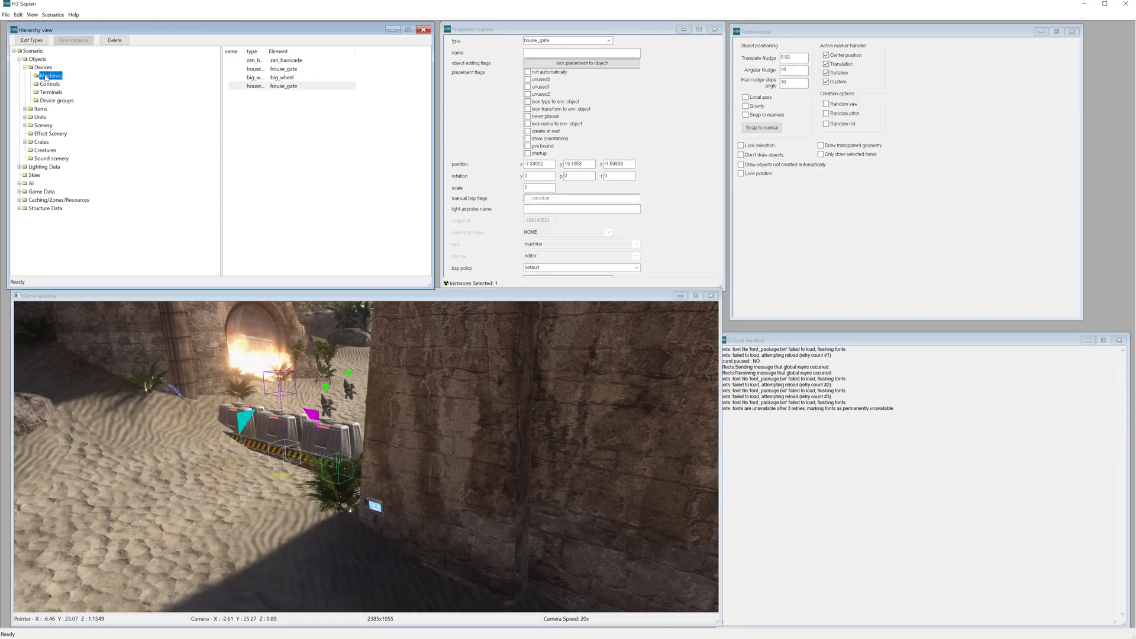
{"action": "left_click", "coordinate": [321, 86]}
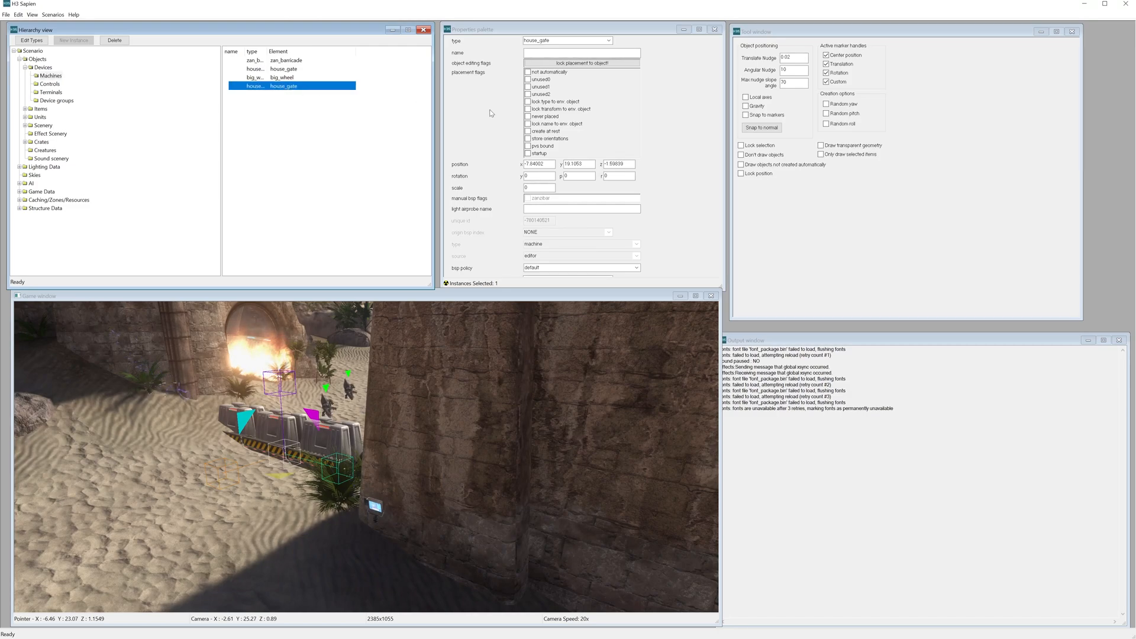
{"action": "scroll", "coordinate": [463, 106], "scroll_direction": "down", "scroll_amount": 1}
{"action": "scroll", "coordinate": [463, 105], "scroll_direction": "down", "scroll_amount": 3}
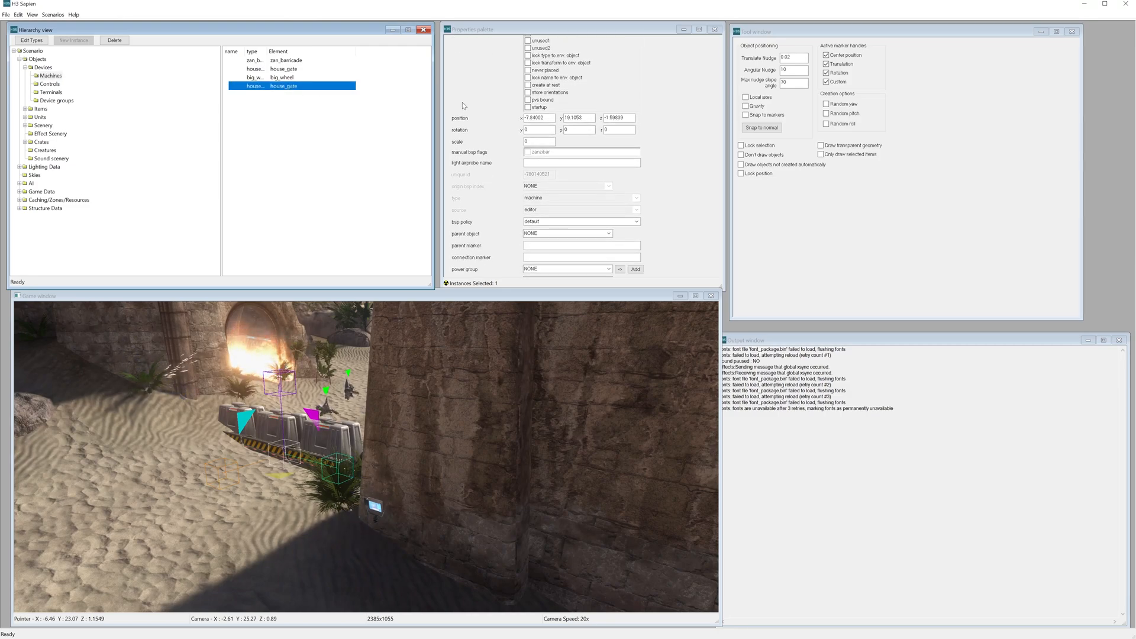
{"action": "scroll", "coordinate": [463, 106], "scroll_direction": "down", "scroll_amount": 1}
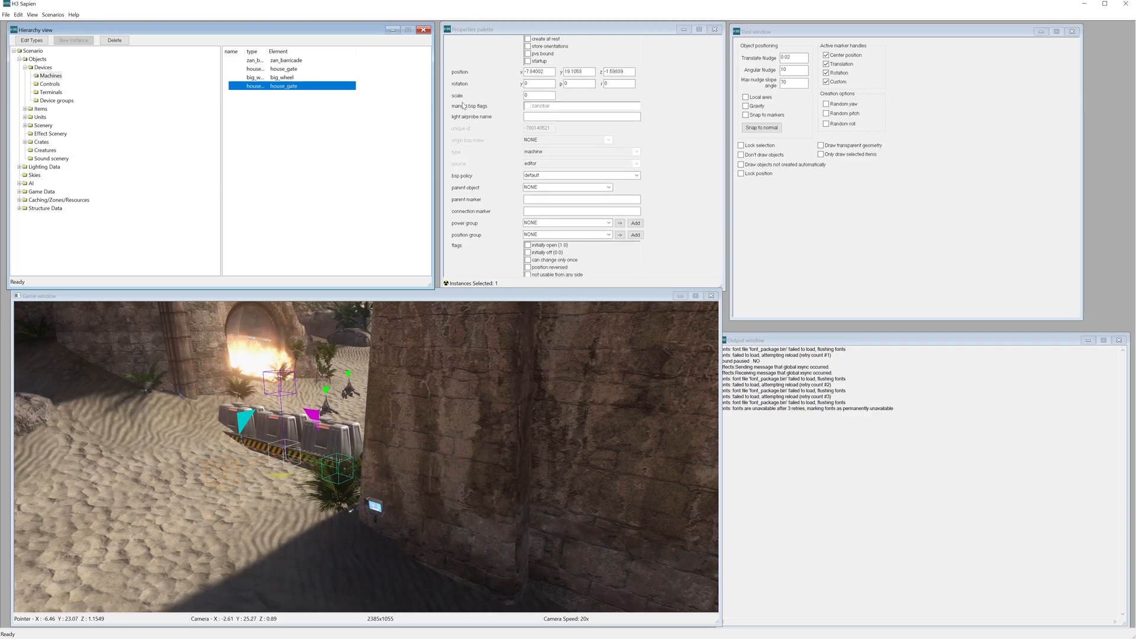
{"action": "left_click", "coordinate": [531, 236]}
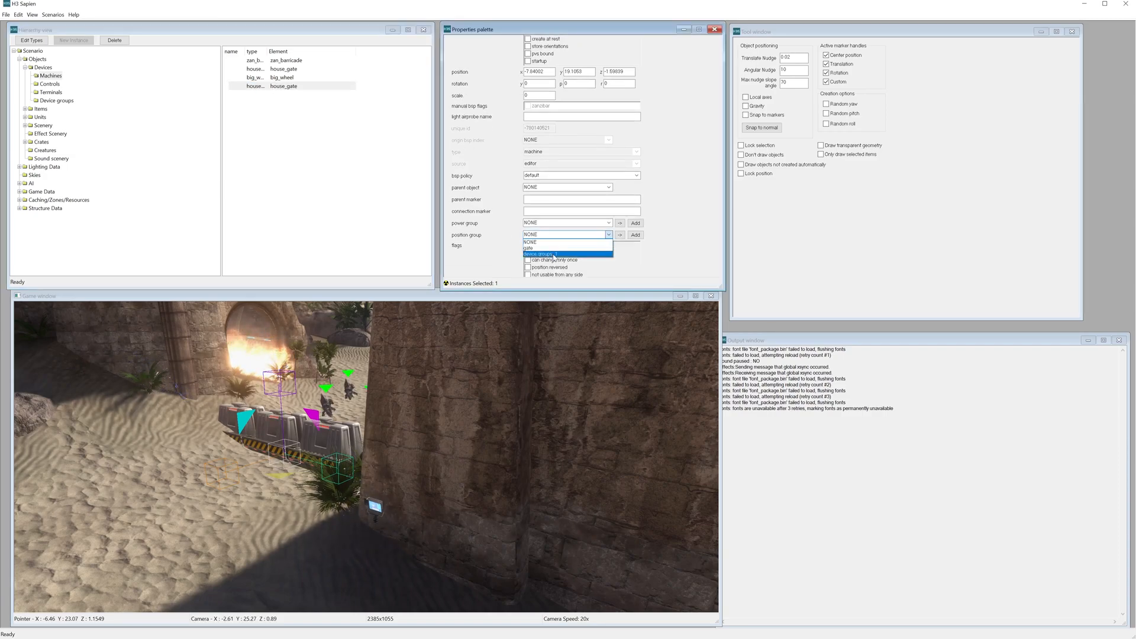
{"action": "left_click", "coordinate": [551, 254]}
{"action": "scroll", "coordinate": [551, 259], "scroll_direction": "down", "scroll_amount": 4}
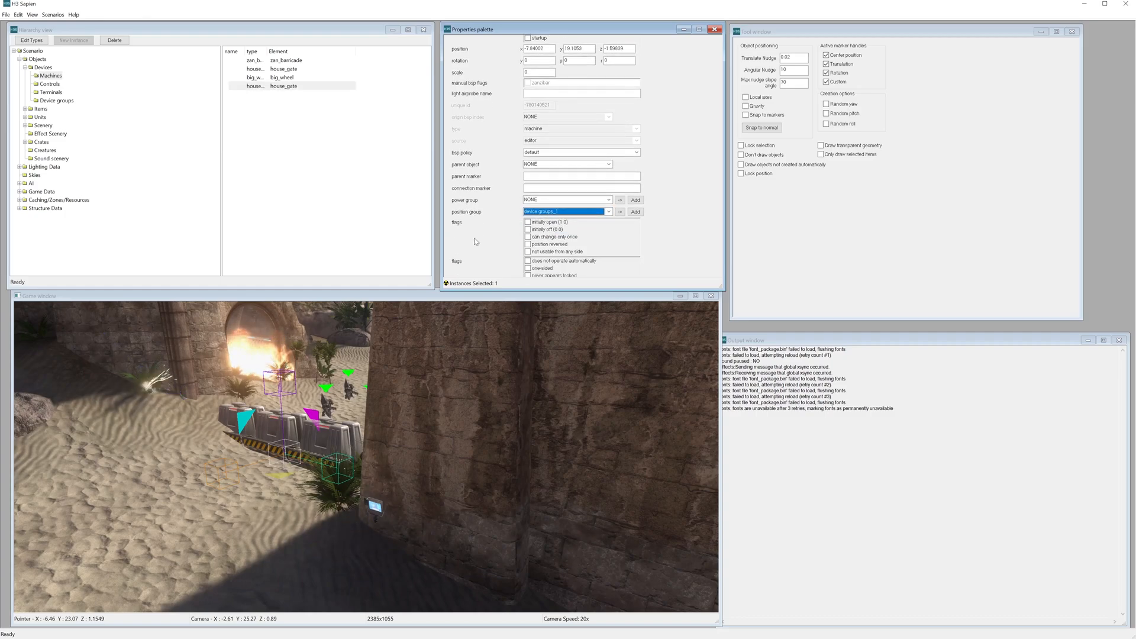
{"action": "scroll", "coordinate": [469, 186], "scroll_direction": "down", "scroll_amount": 2}
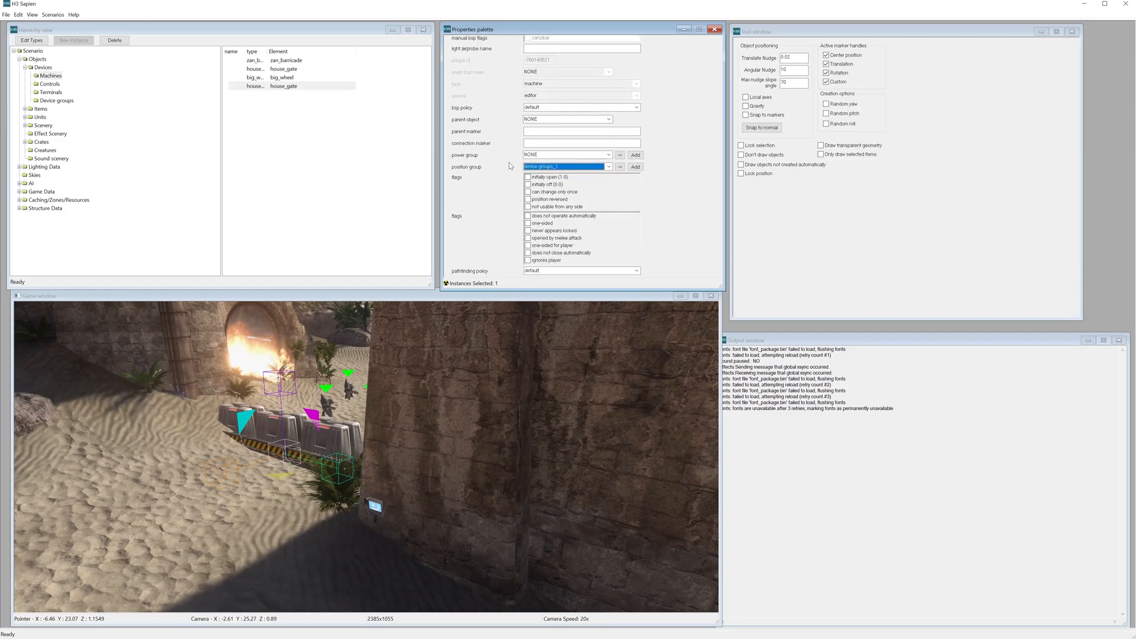
{"action": "scroll", "coordinate": [490, 169], "scroll_direction": "up", "scroll_amount": 1}
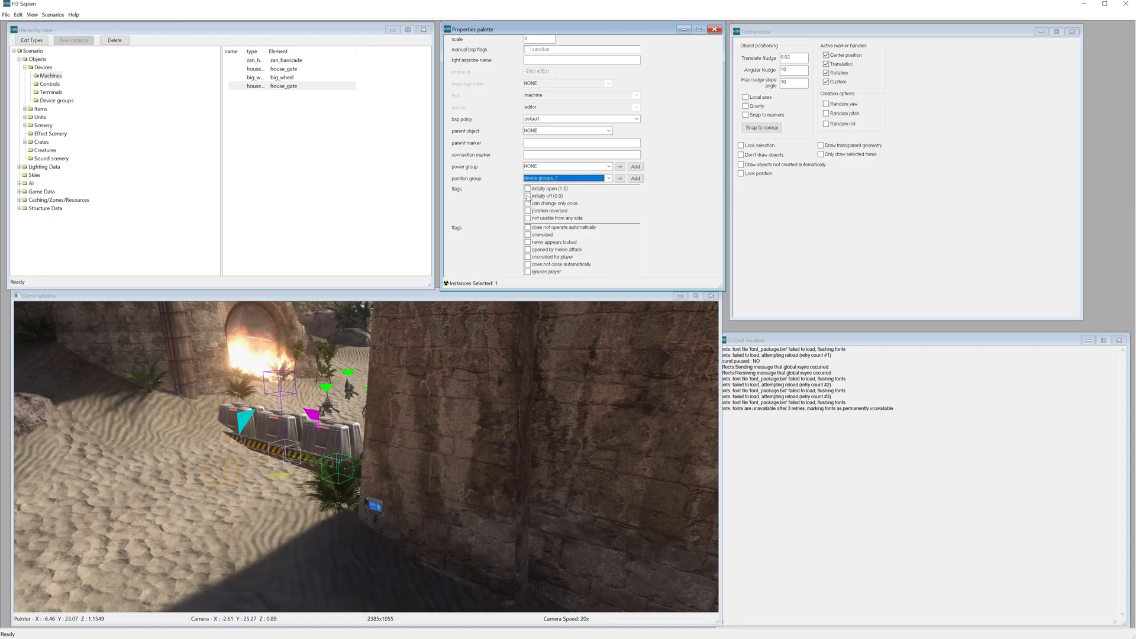
{"action": "key", "text": "alt+Tab"}
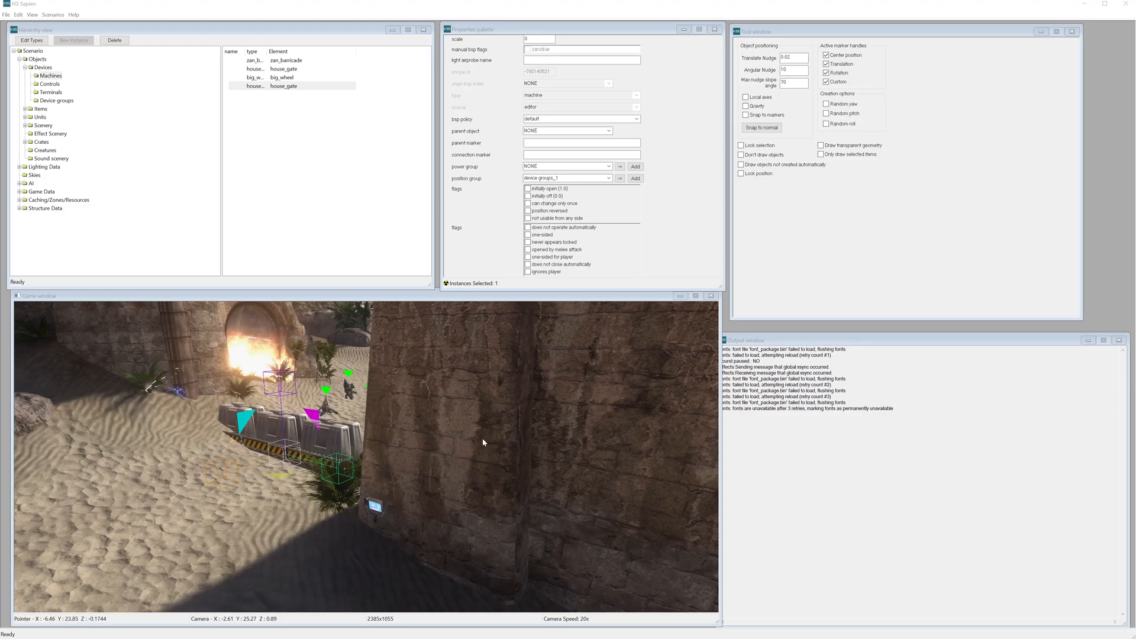
{"action": "key", "text": "alt+Tab"}
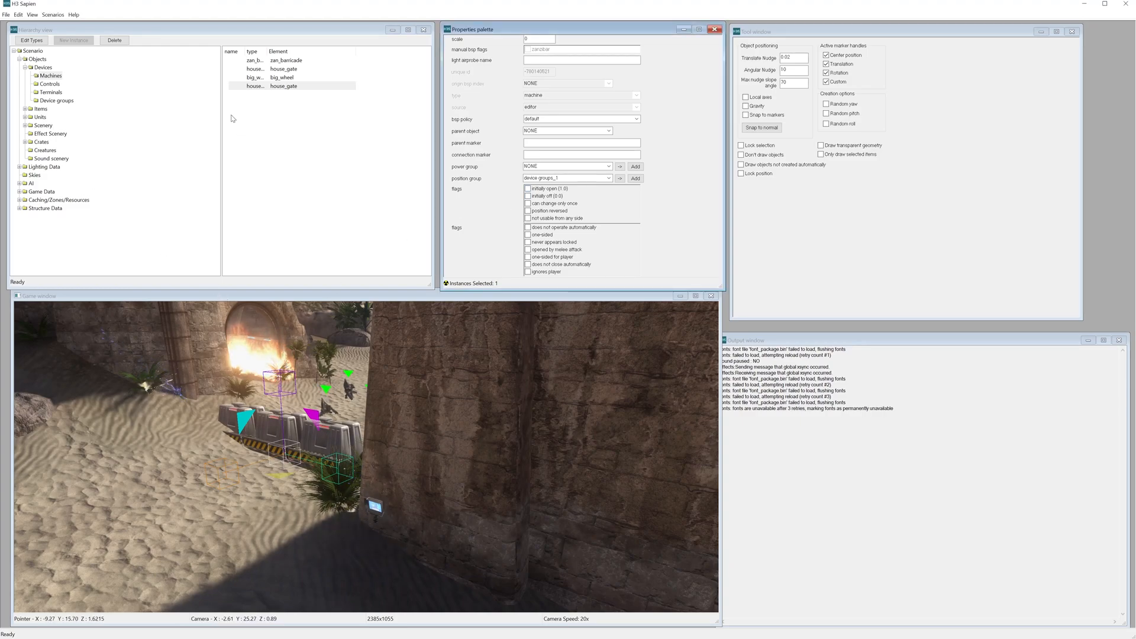
Set the second house_gate_control's position group to device groups_1, and reopen the Device groups category.
{"action": "left_click", "coordinate": [50, 84]}
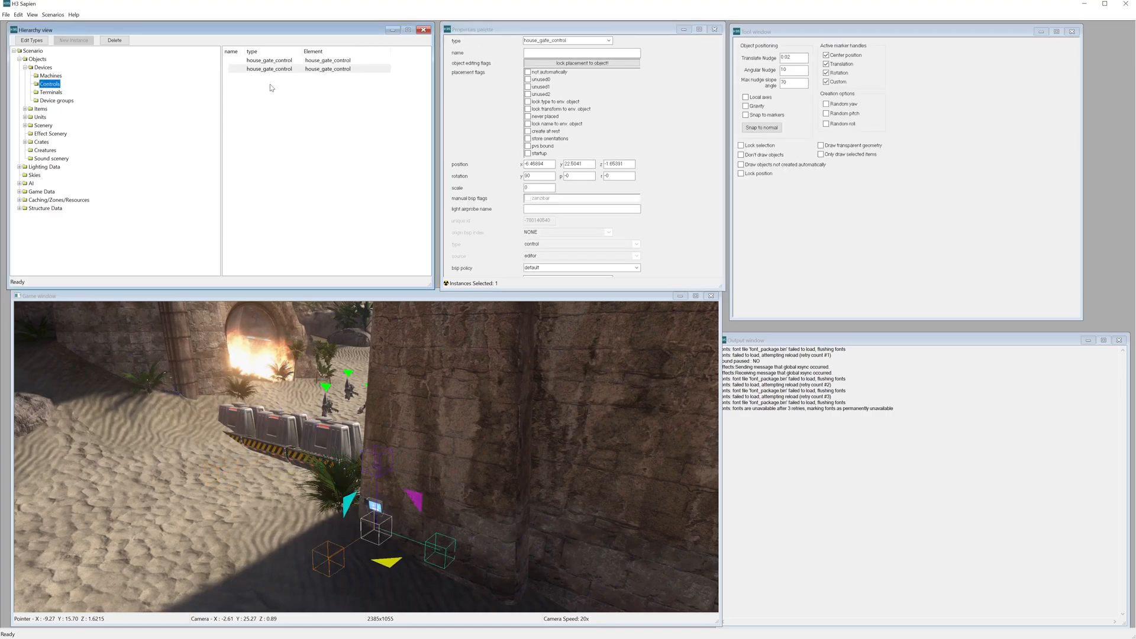
{"action": "left_click", "coordinate": [272, 70]}
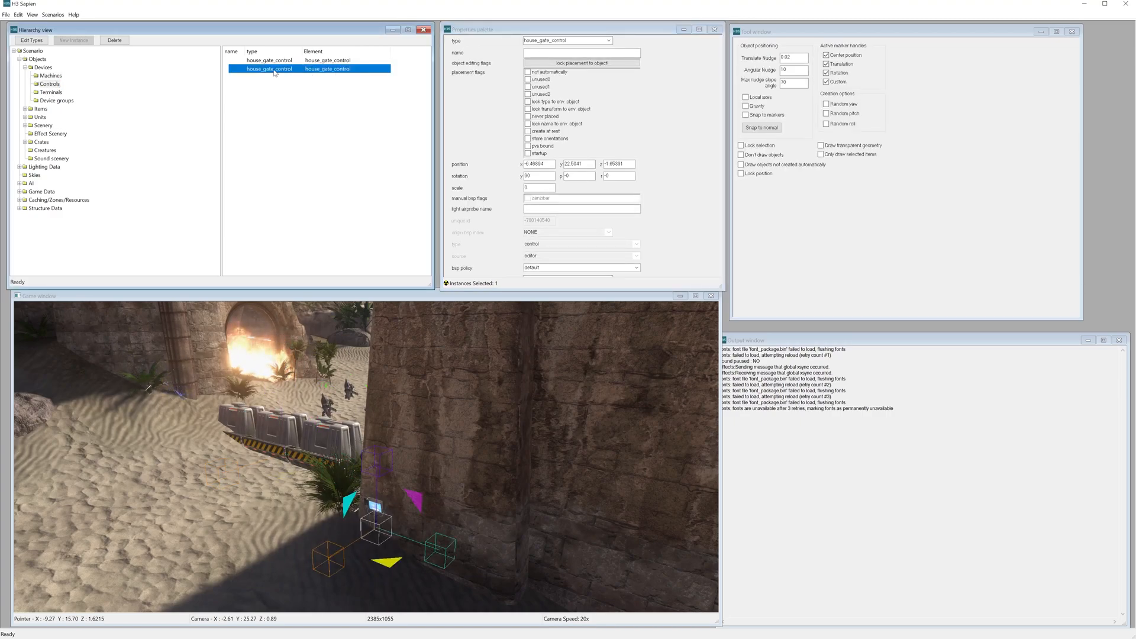
{"action": "scroll", "coordinate": [488, 171], "scroll_direction": "down", "scroll_amount": 4}
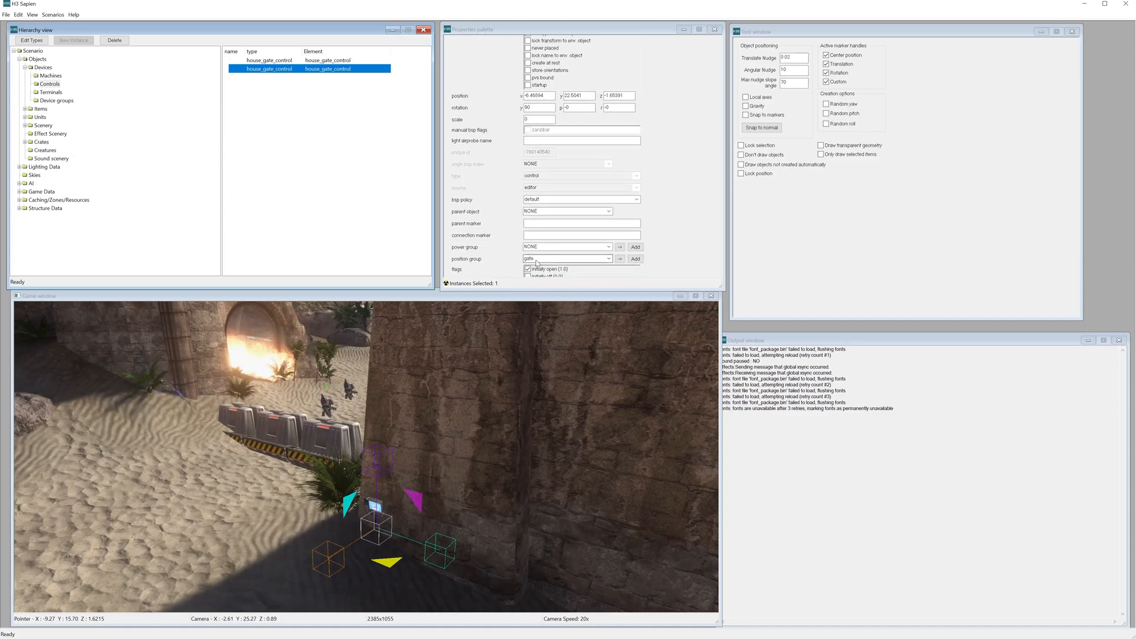
{"action": "left_click", "coordinate": [537, 260]}
{"action": "left_click", "coordinate": [537, 278]}
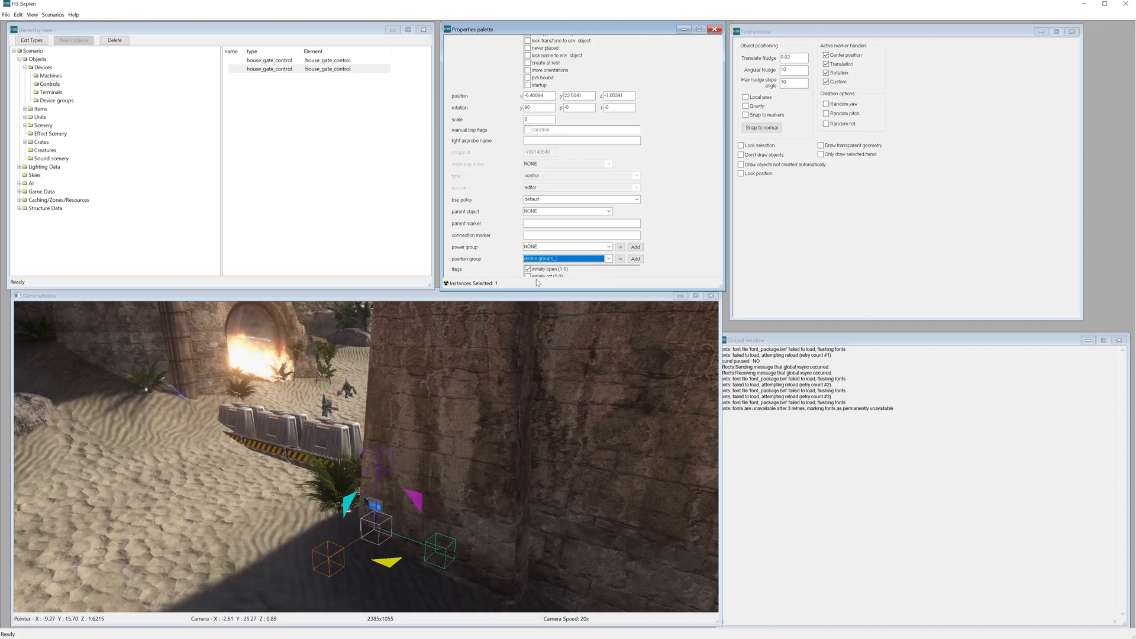
{"action": "left_click", "coordinate": [554, 261]}
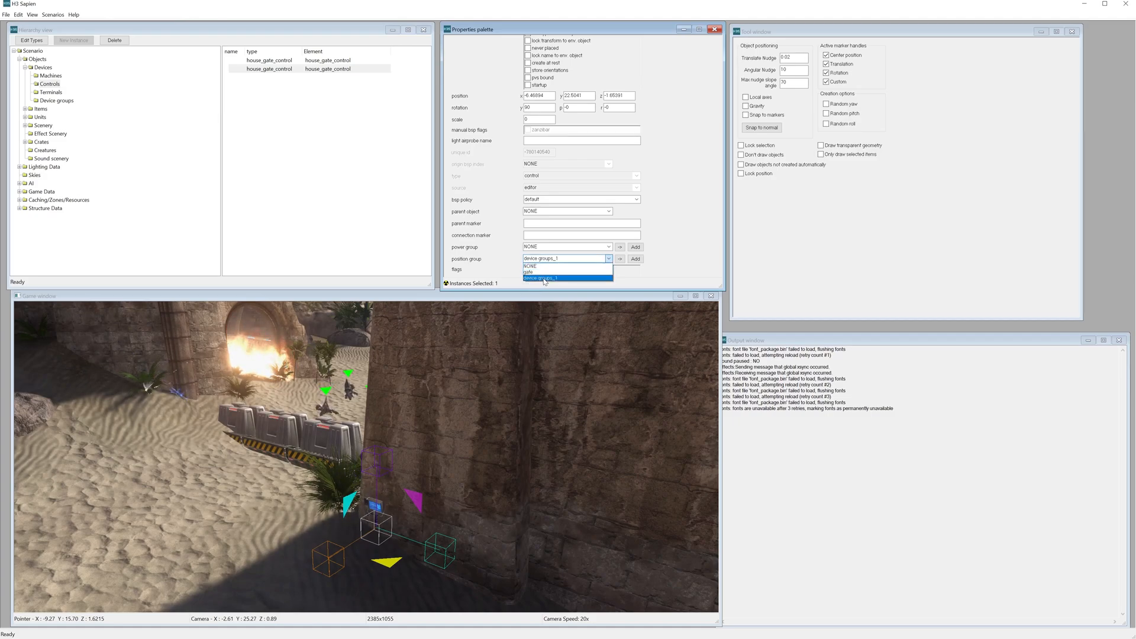
{"action": "left_click", "coordinate": [544, 278]}
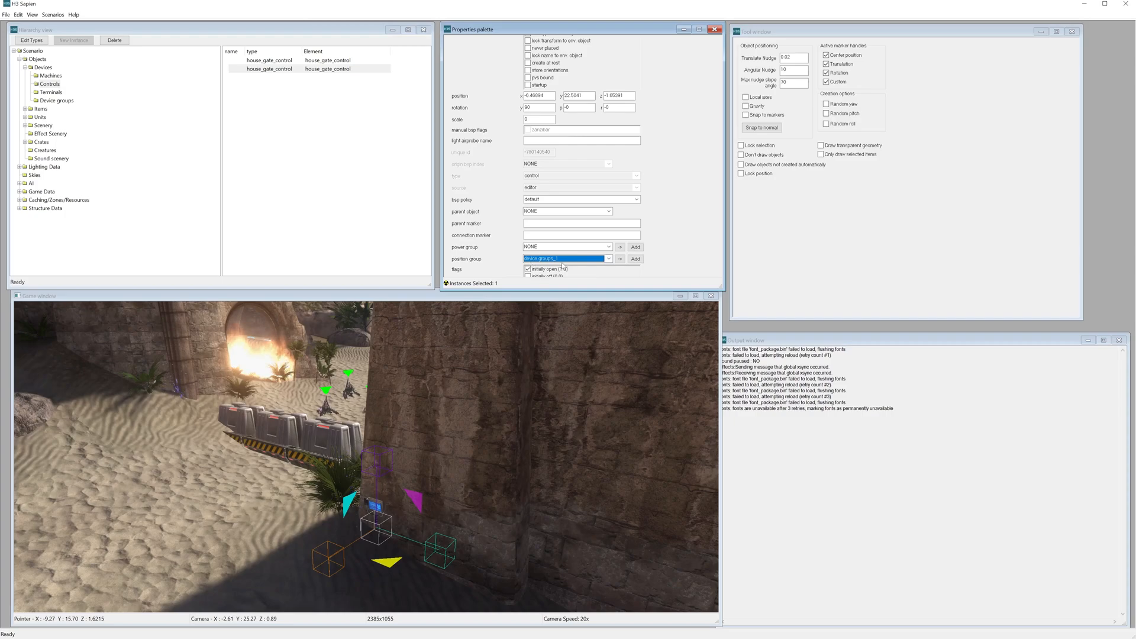
{"action": "scroll", "coordinate": [654, 263], "scroll_direction": "down", "scroll_amount": 1}
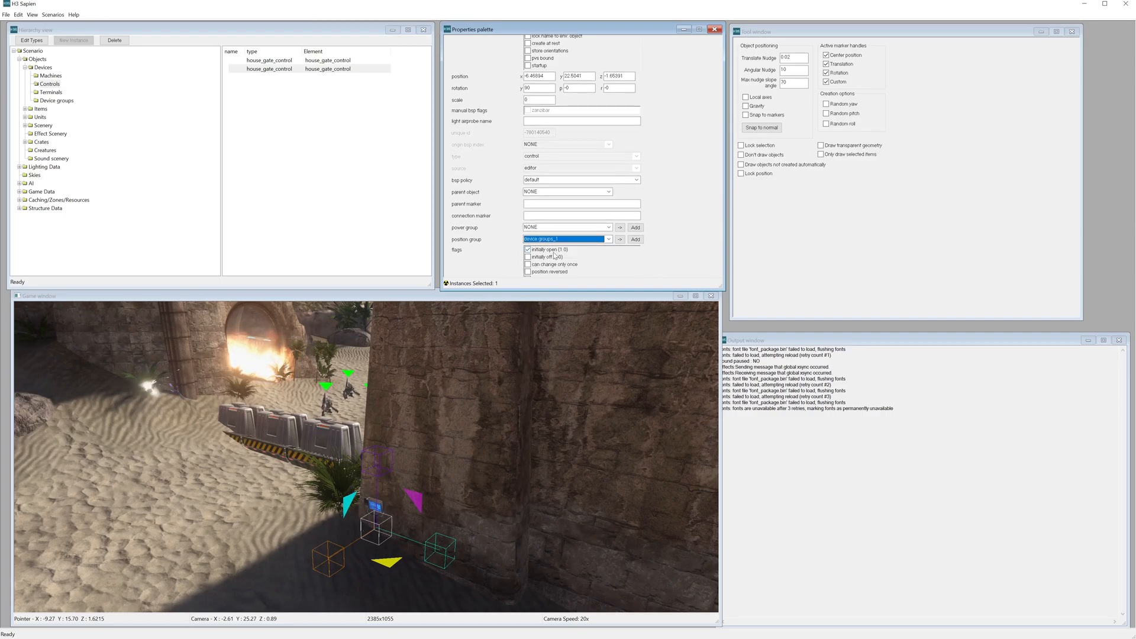
{"action": "left_click", "coordinate": [538, 251]}
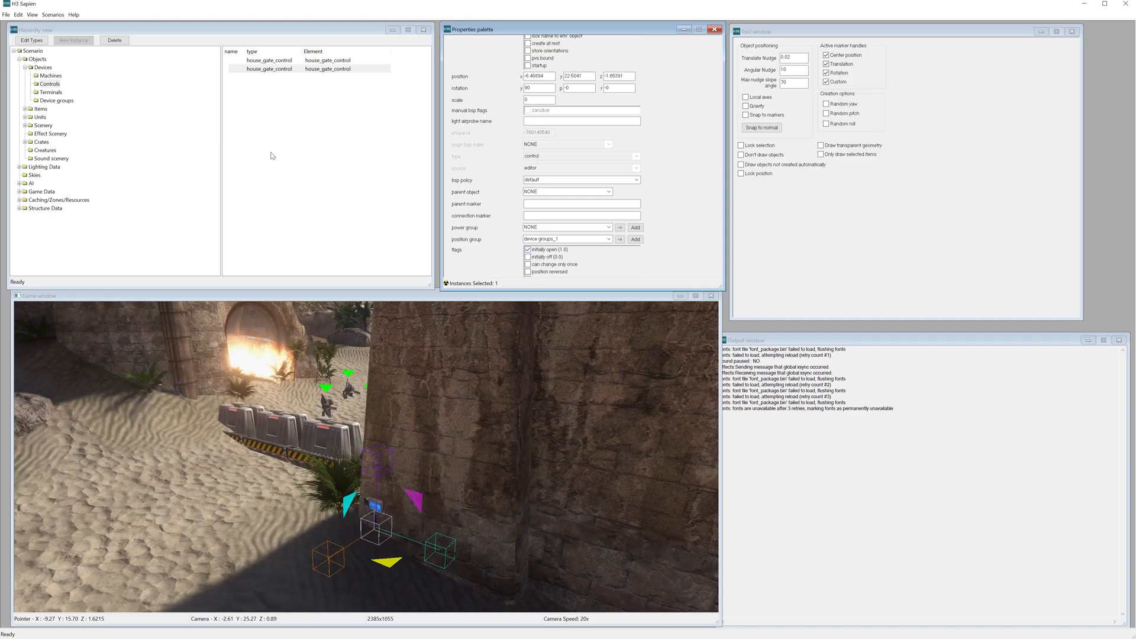
{"action": "left_click", "coordinate": [57, 102]}
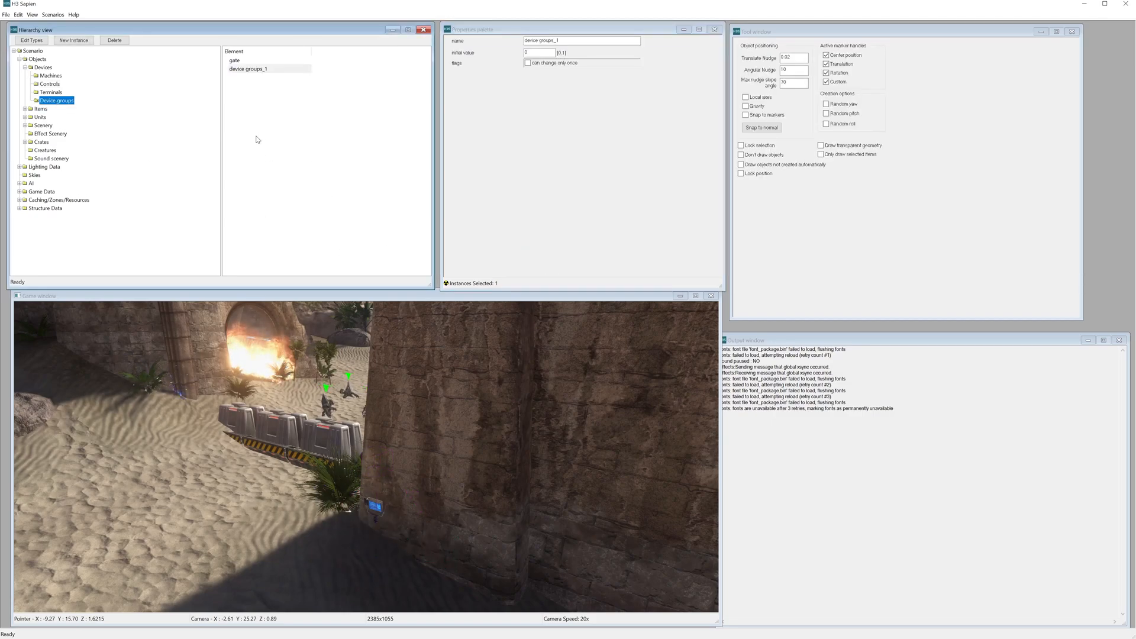
Start play mode near the stone wall, walk to the new gate control and use it to operate the gate.
{"action": "middle_click_drag", "start_coordinate": [324, 475], "coordinate": [317, 482]}
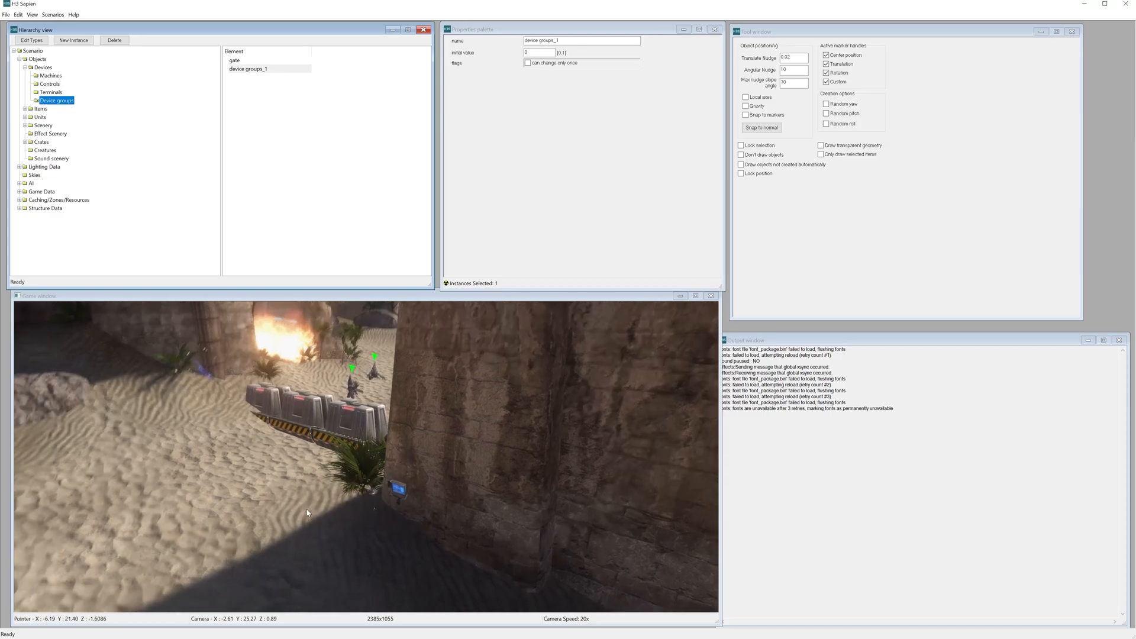
{"action": "key", "text": "Tab"}
{"action": "key", "text": "w"}
{"action": "key", "text": "w"}
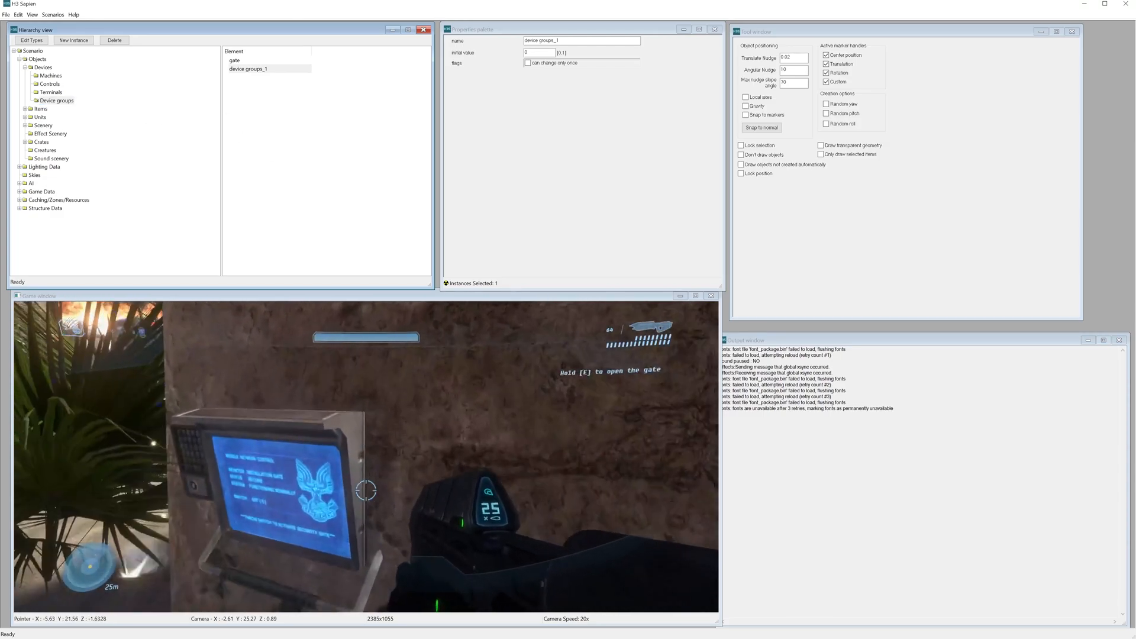
{"action": "key", "text": "e"}
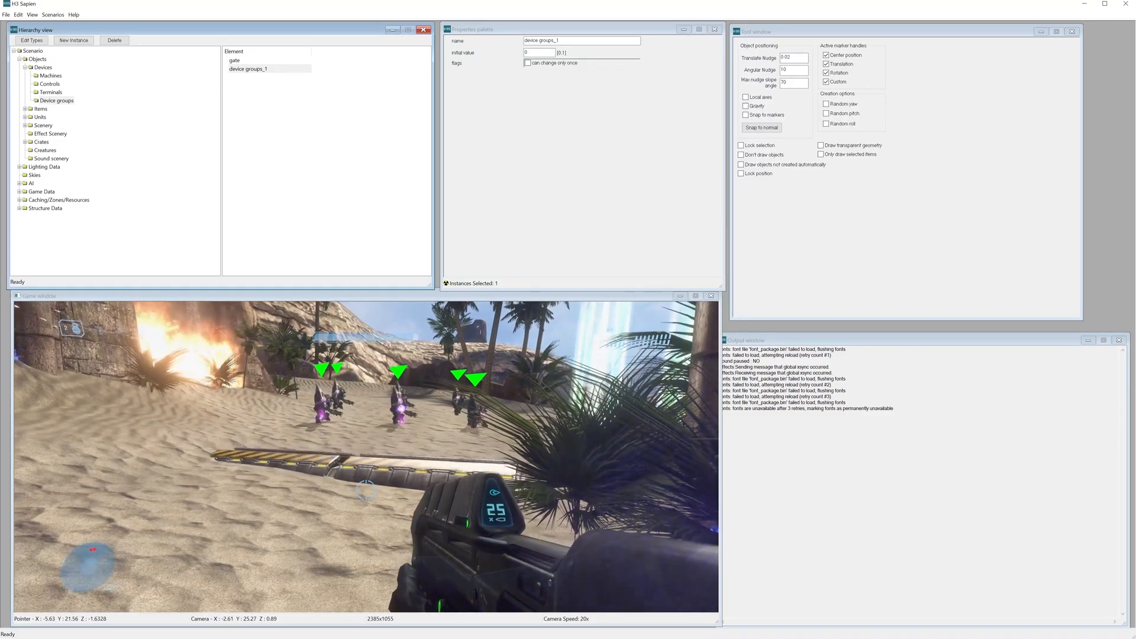
Use the new gate control a second time and watch how the gate across the sand responds.
{"action": "key", "text": "w"}
{"action": "key", "text": "w"}
{"action": "key", "text": "e"}
{"action": "key", "text": "w"}
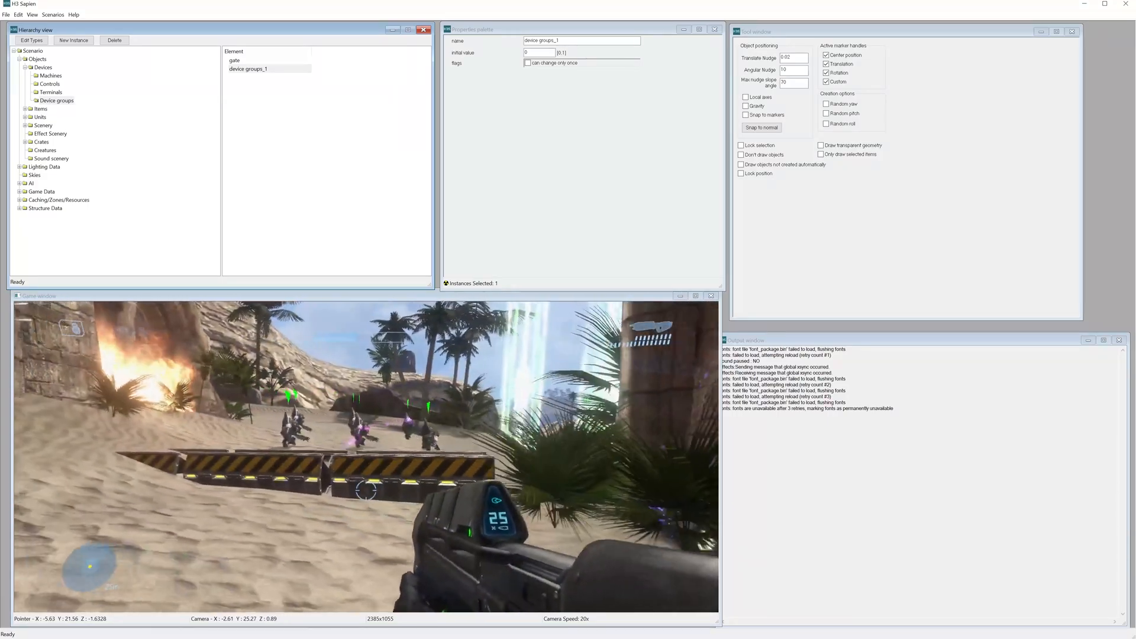
{"action": "key", "text": "w"}
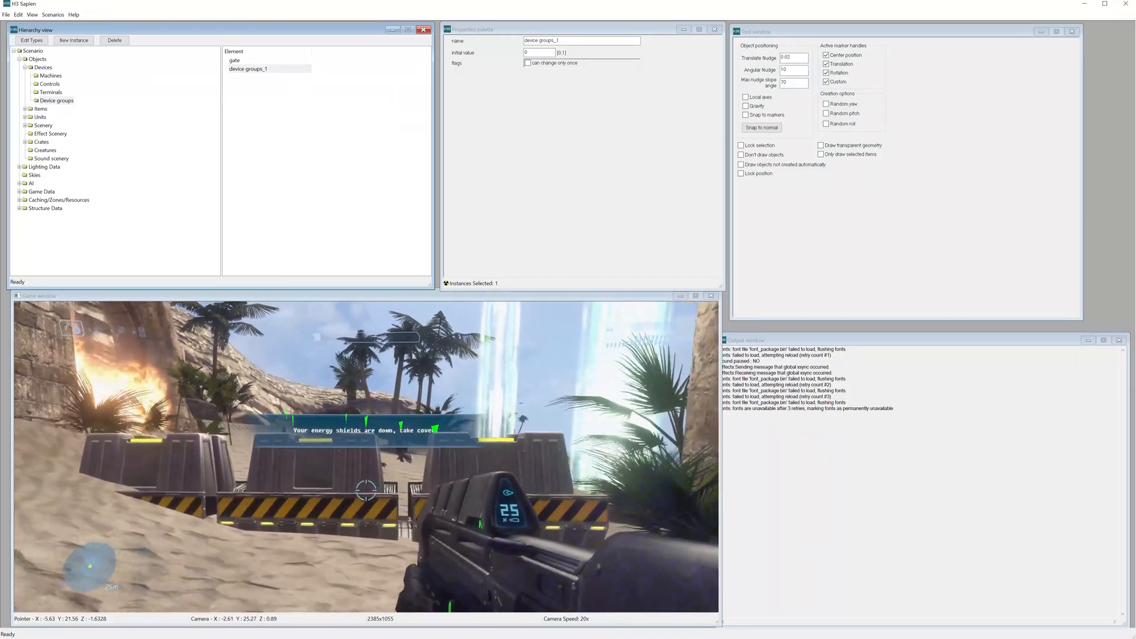
{"action": "key", "text": "d"}
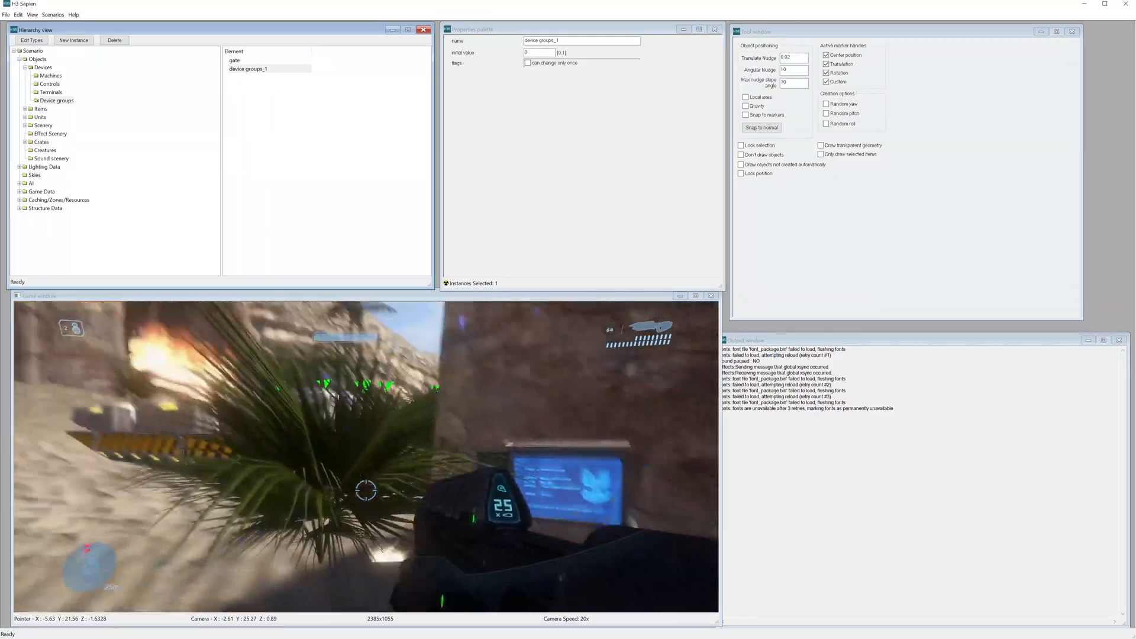
Leave play mode and go to the arched opening in the cliff face beside the palm trees.
{"action": "key", "text": "BackSpace"}
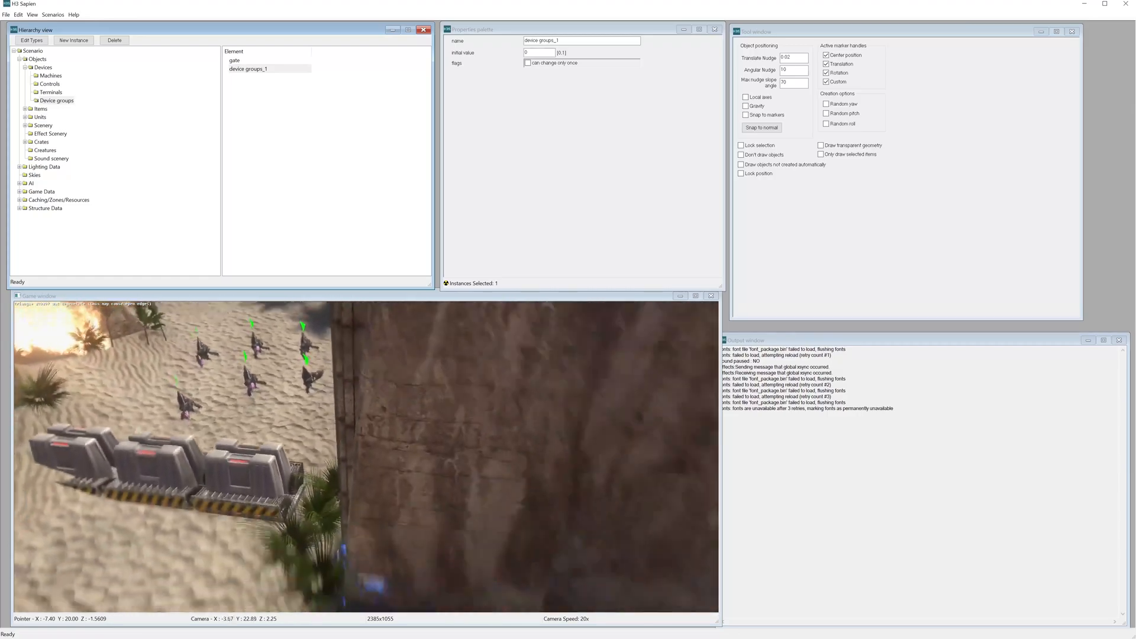
{"action": "key", "text": "w"}
{"action": "key", "text": "d"}
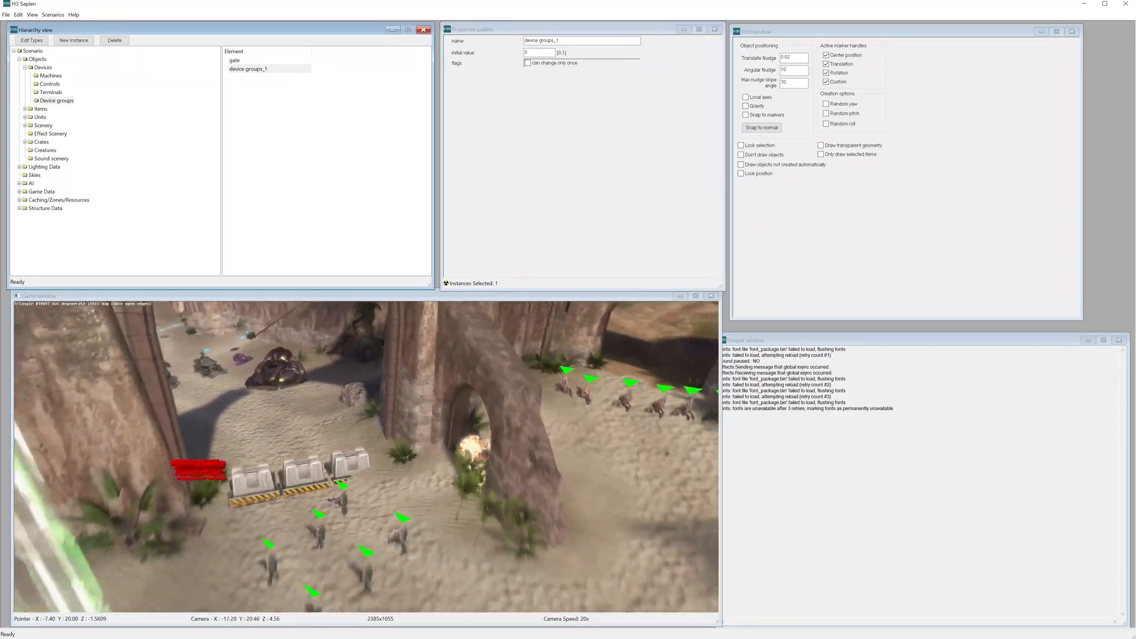
{"action": "key", "text": "w"}
{"action": "key", "text": "w"}
{"action": "key", "text": "w"}
{"action": "middle_click_drag", "start_coordinate": [367, 456], "coordinate": [387, 476]}
{"action": "middle_click_drag", "start_coordinate": [331, 499], "coordinate": [309, 508]}
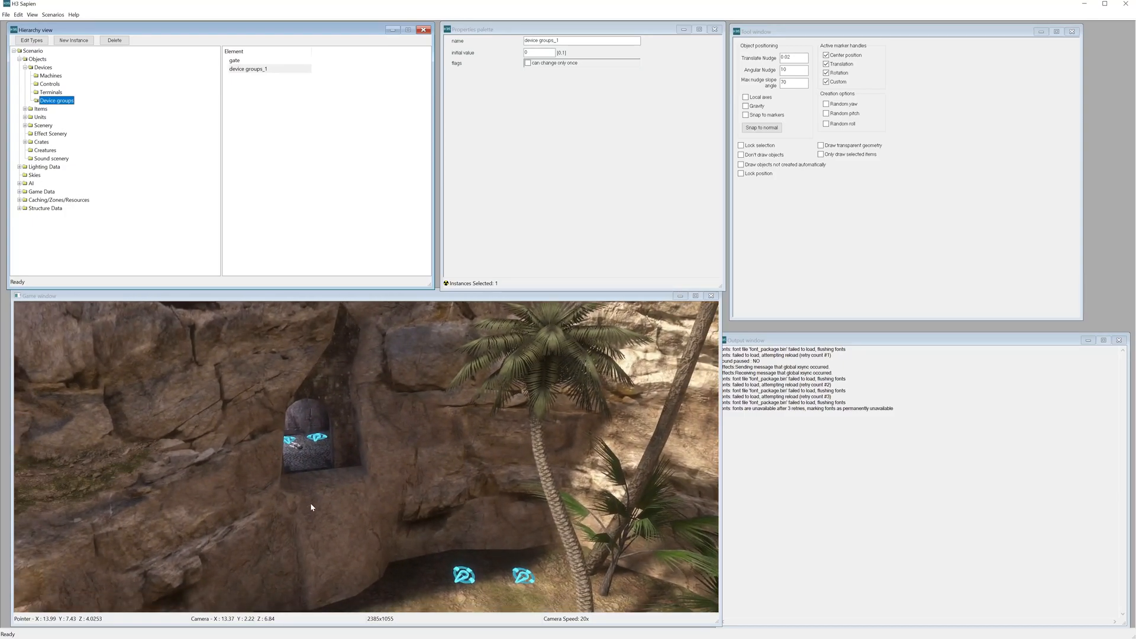
Start adding a tag to the device_machine types and browse up to the objects folder.
{"action": "left_click", "coordinate": [51, 76]}
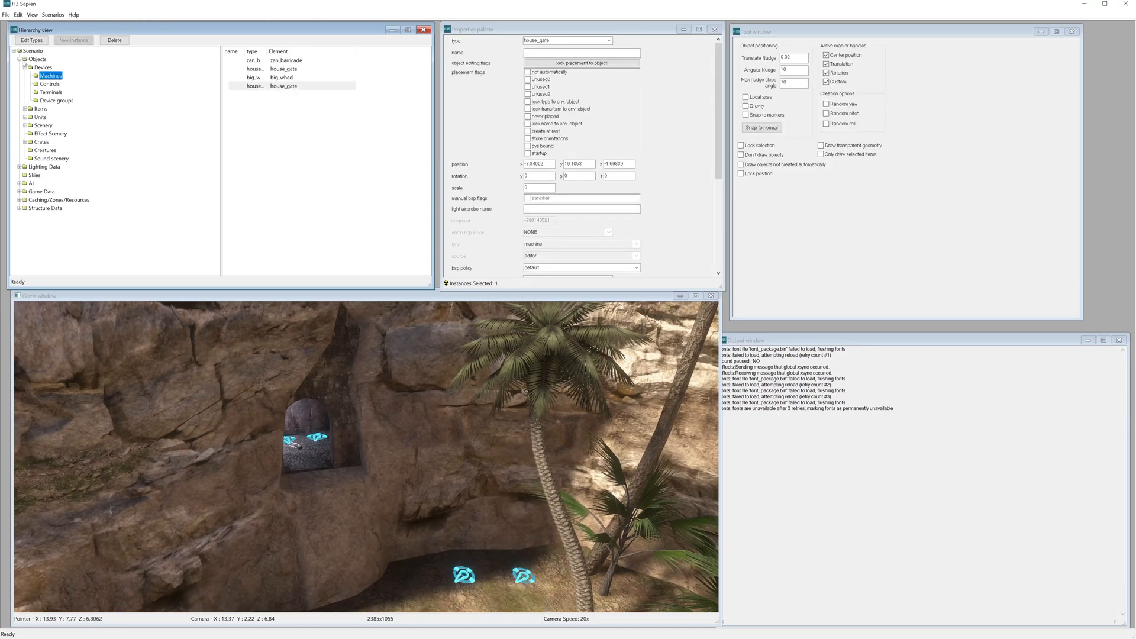
{"action": "left_click", "coordinate": [31, 40]}
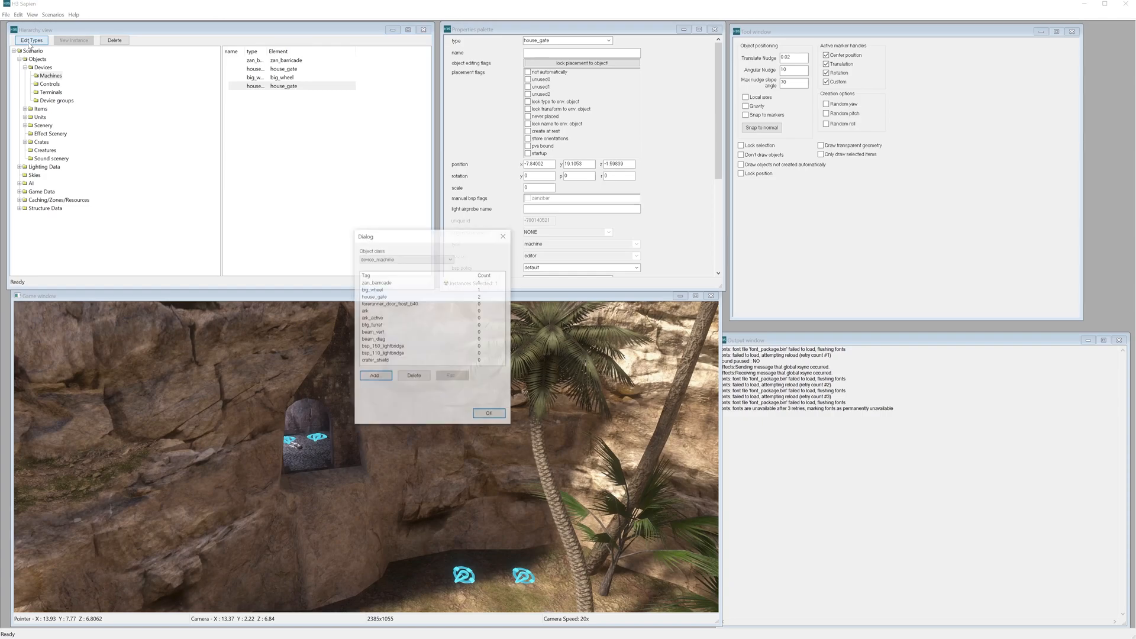
{"action": "left_click", "coordinate": [375, 377]}
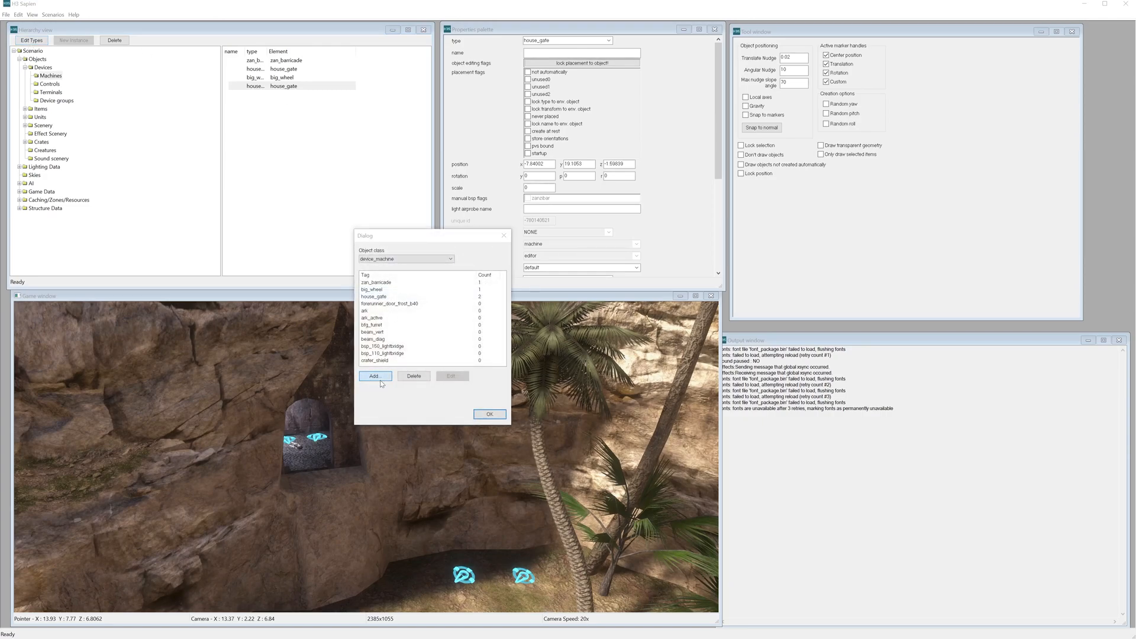
{"action": "left_click", "coordinate": [534, 262]}
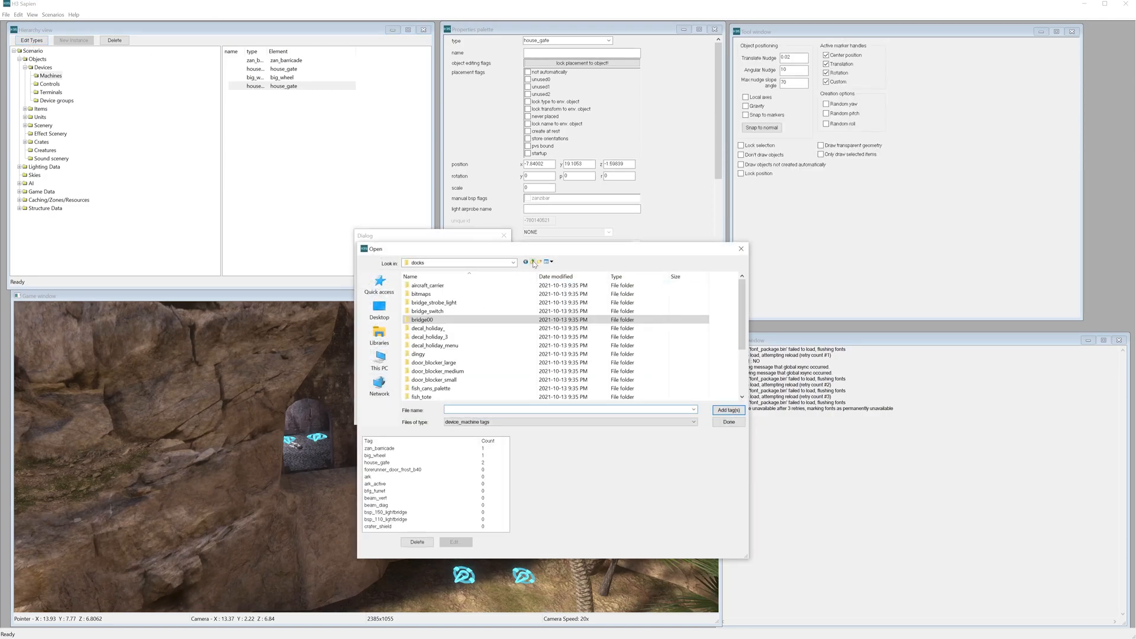
{"action": "left_click", "coordinate": [533, 262]}
{"action": "left_click", "coordinate": [534, 262]}
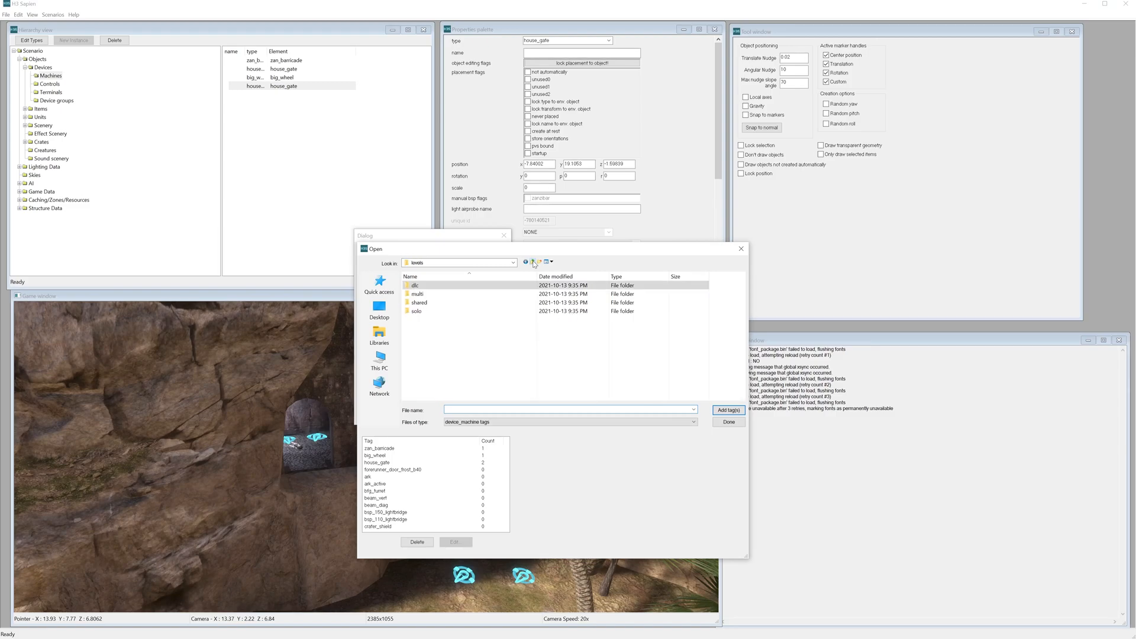
{"action": "left_click", "coordinate": [534, 263]}
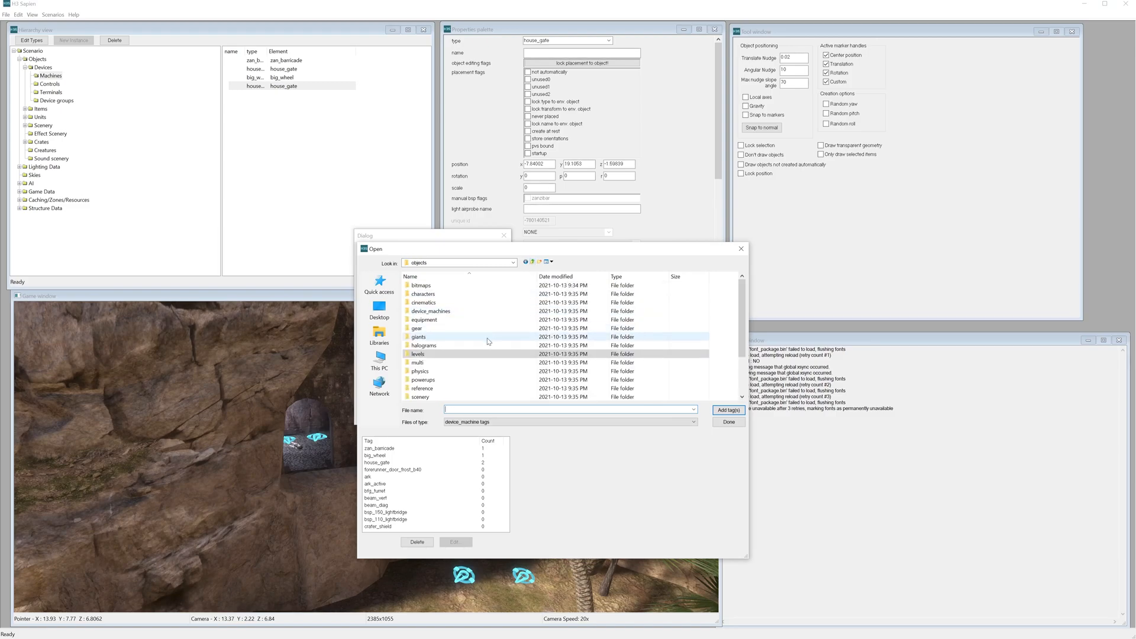
Add bridge00.device_machine from levels/dlc/docks/bridge00 to the machine types and finish editing the types.
{"action": "double_click", "coordinate": [455, 354]}
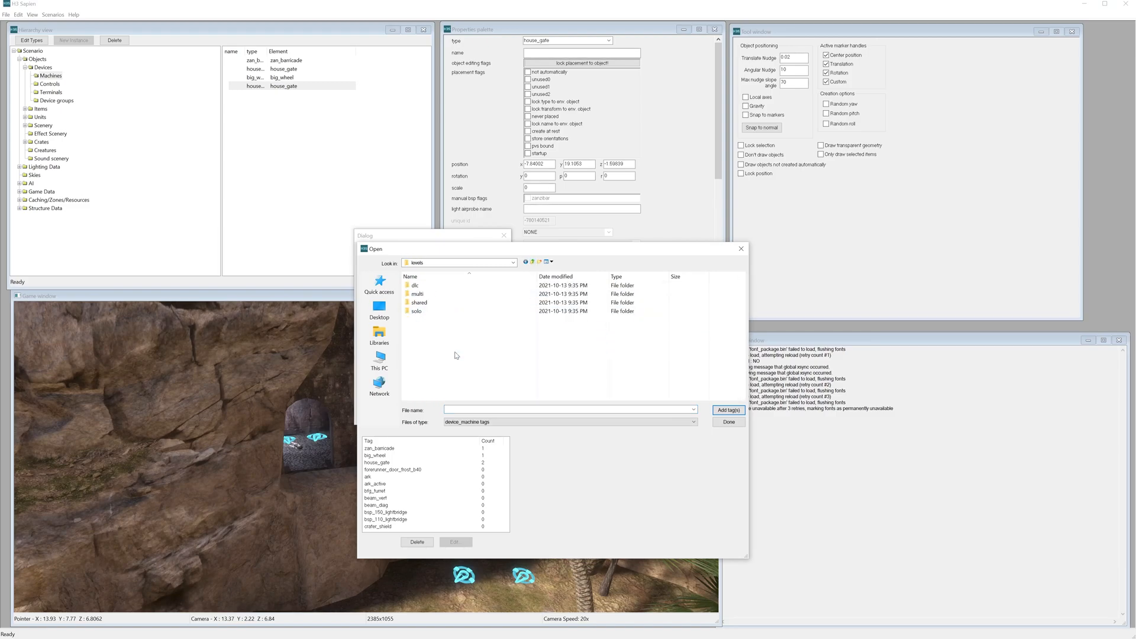
{"action": "double_click", "coordinate": [416, 285]}
{"action": "double_click", "coordinate": [419, 320]}
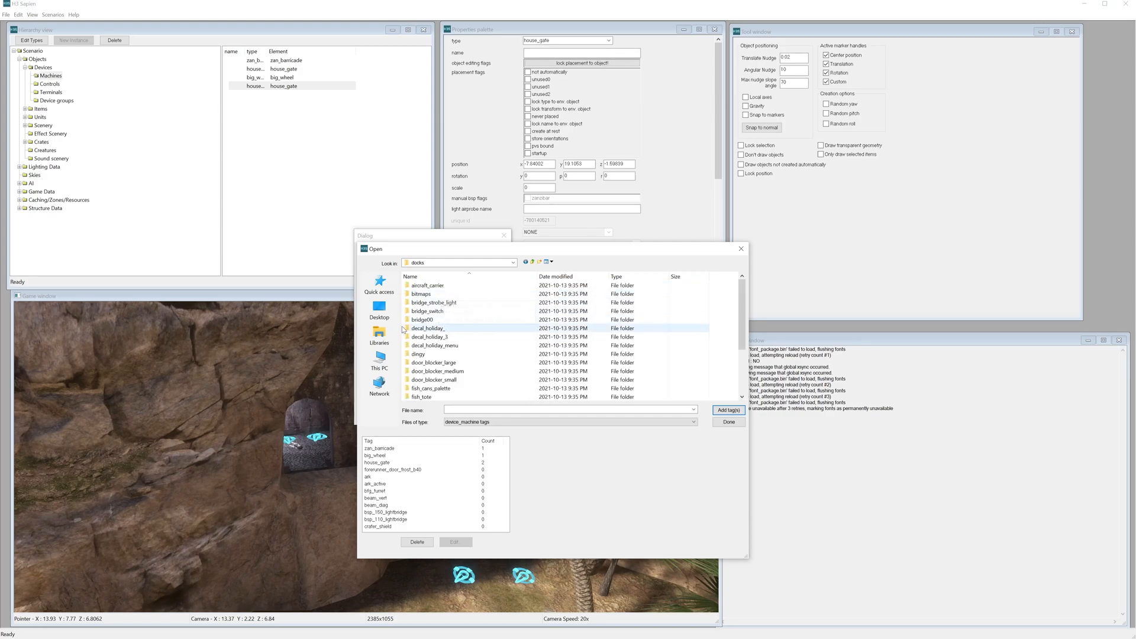
{"action": "double_click", "coordinate": [435, 322]}
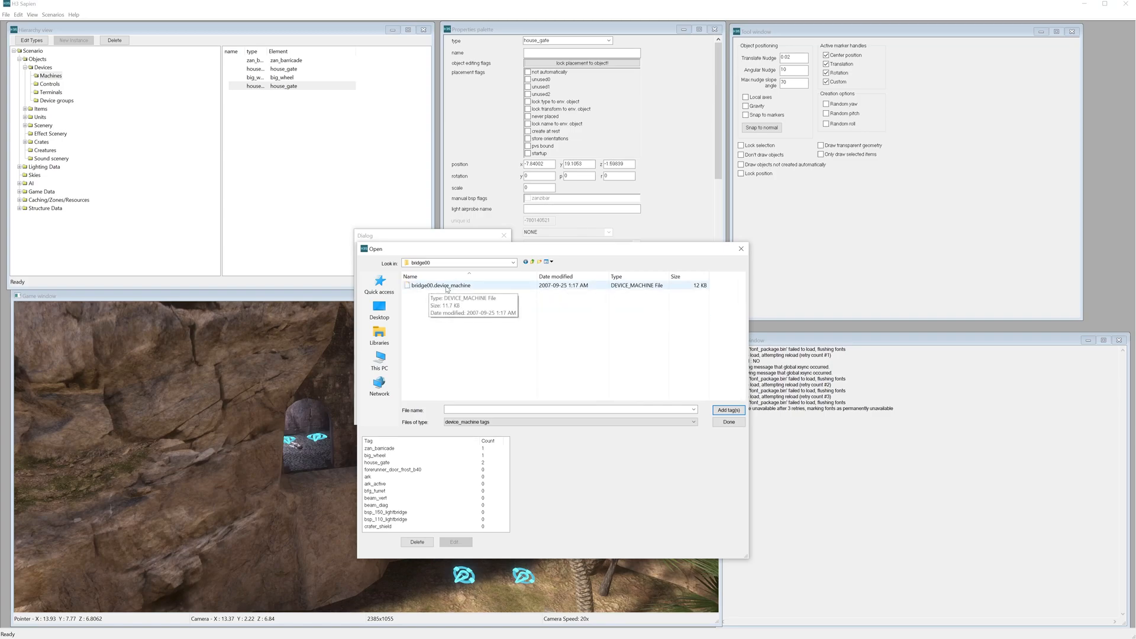
{"action": "left_click", "coordinate": [447, 287]}
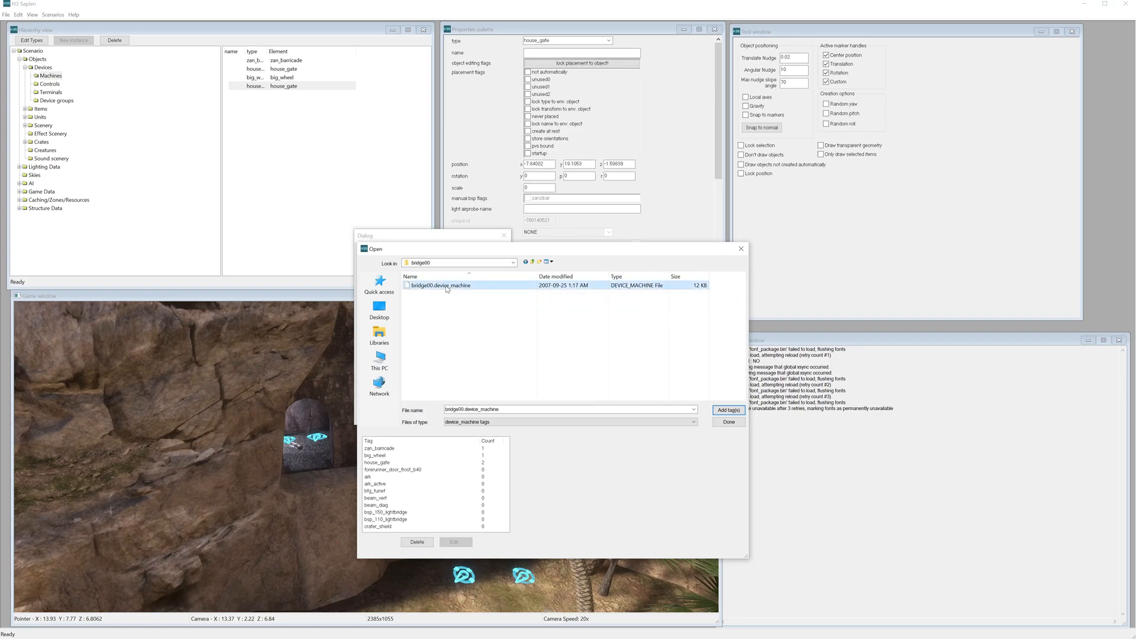
{"action": "left_click", "coordinate": [729, 422]}
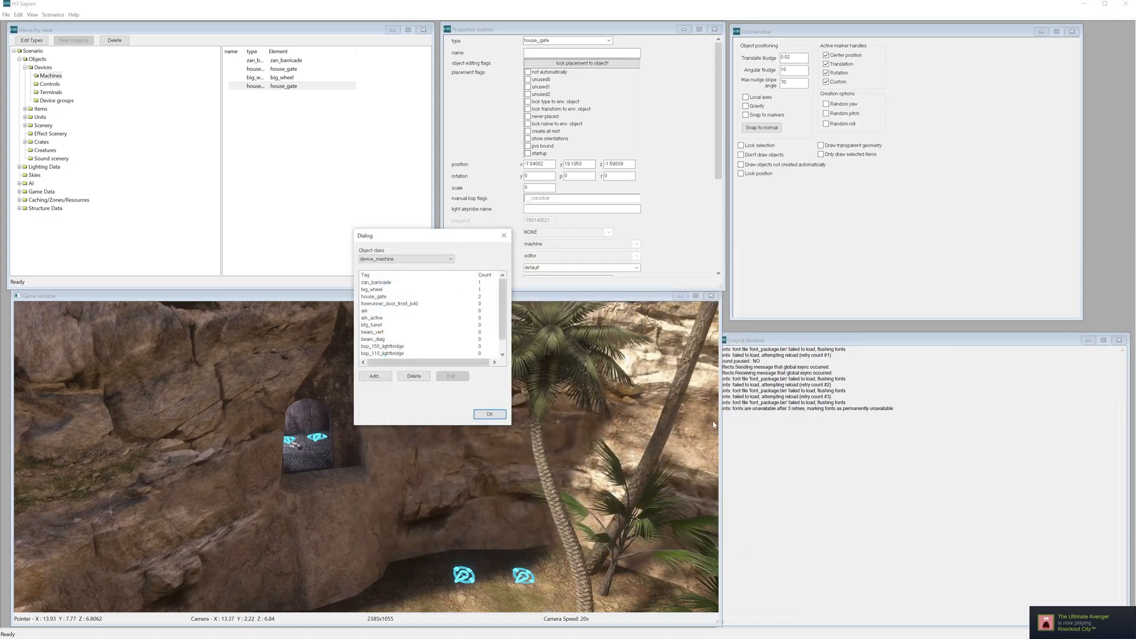
{"action": "left_click", "coordinate": [490, 415]}
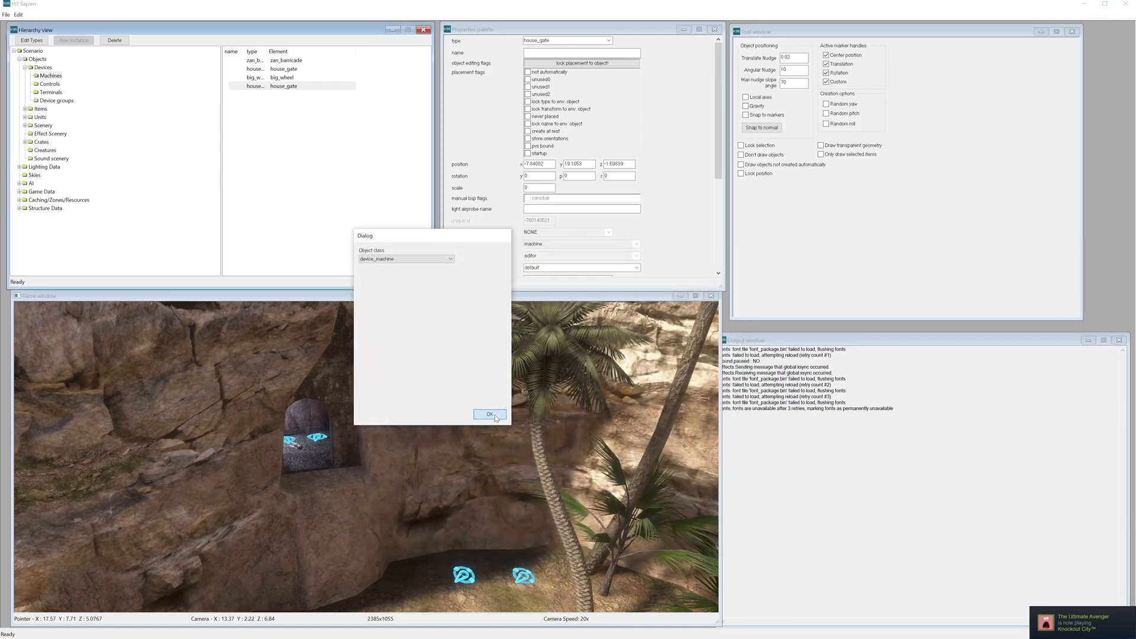
Place a new machine on the cliff just below the arched opening and set its type to bridge00.
{"action": "right_click", "coordinate": [318, 496]}
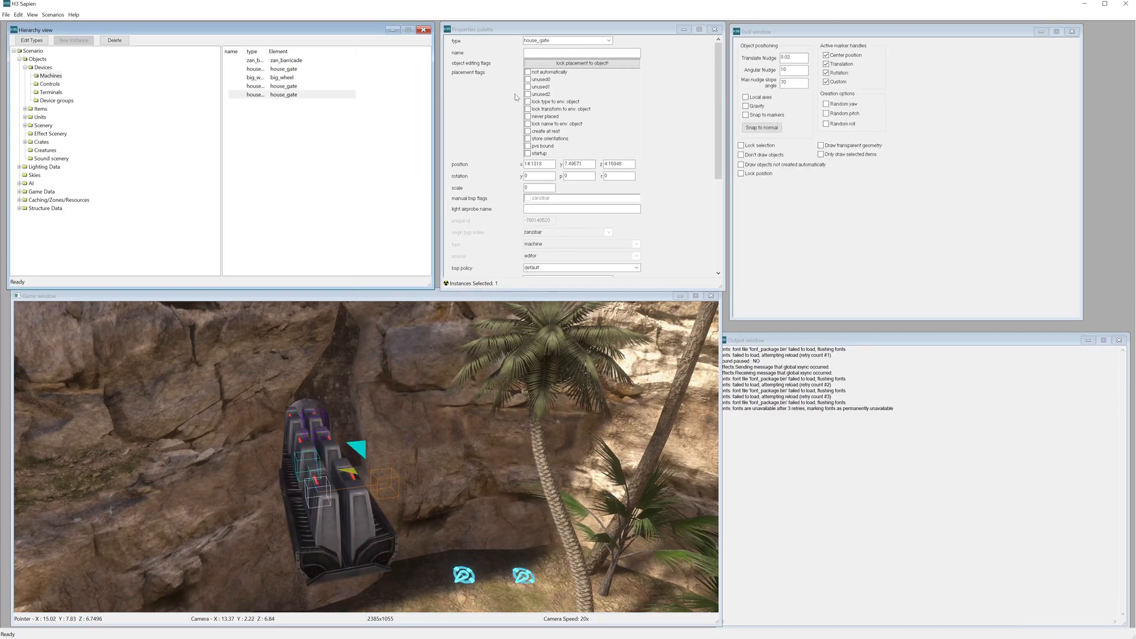
{"action": "left_click", "coordinate": [550, 41]}
{"action": "left_click", "coordinate": [550, 41]}
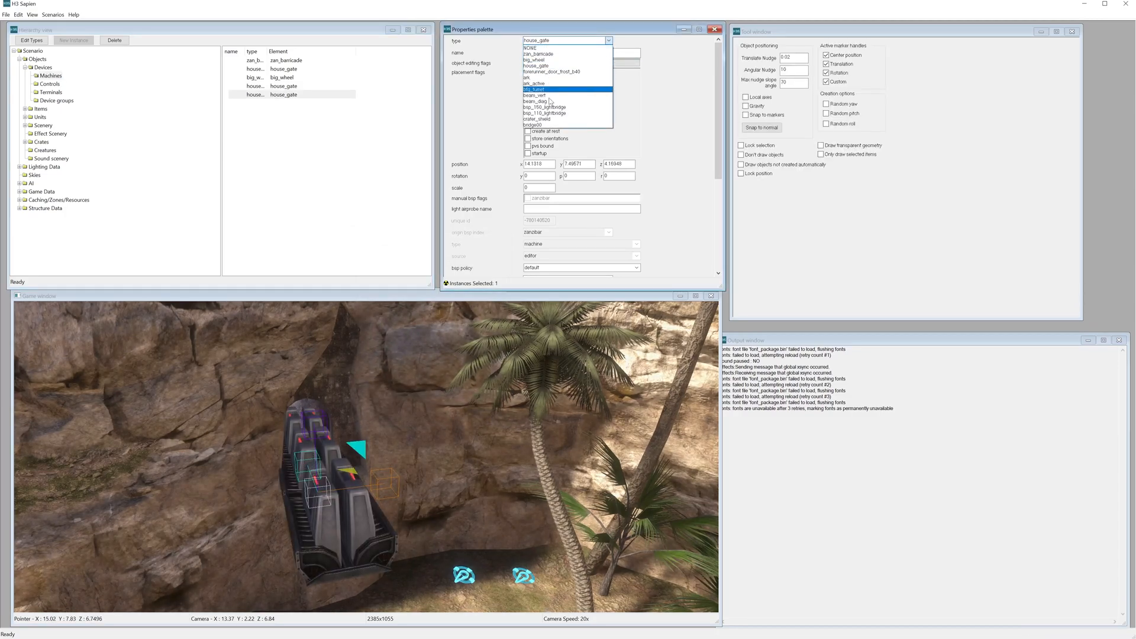
{"action": "left_click", "coordinate": [545, 126]}
Try moving the bridge out from the cliff wall along the y axis to about y 2.0.
{"action": "left_click_drag", "start_coordinate": [310, 471], "coordinate": [348, 565]}
{"action": "middle_click_drag", "start_coordinate": [348, 566], "coordinate": [266, 568]}
{"action": "key", "text": "s"}
{"action": "key", "text": "w"}
{"action": "key", "text": "d"}
{"action": "middle_click_drag", "start_coordinate": [404, 476], "coordinate": [402, 435]}
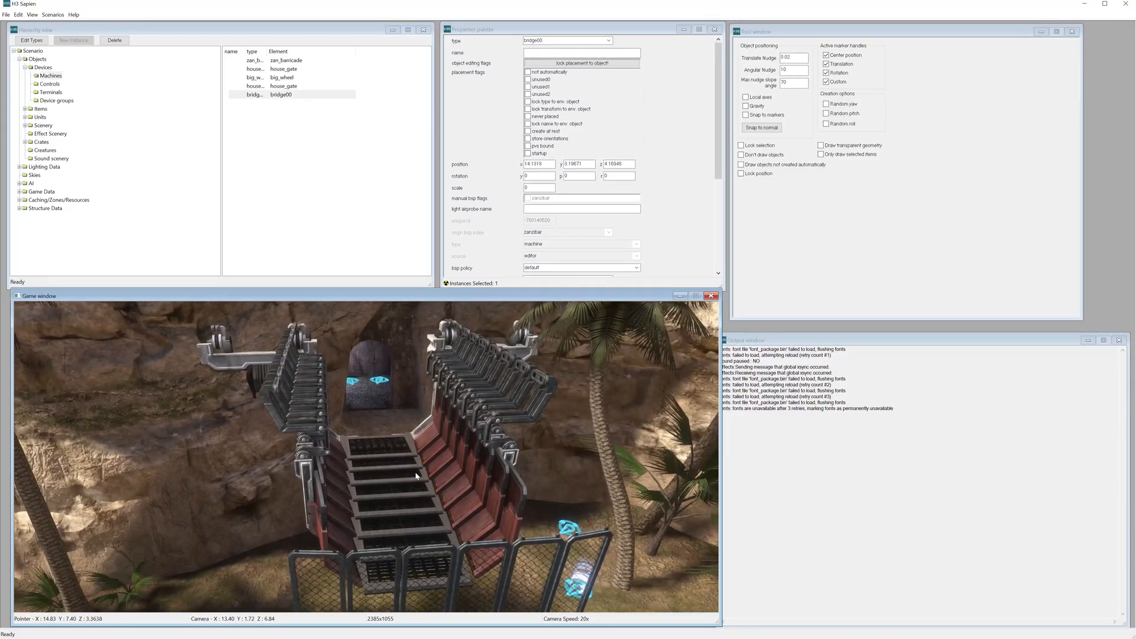
{"action": "mouse_move", "coordinate": [415, 476]}
{"action": "middle_mouse_down"}
{"action": "mouse_move", "coordinate": [423, 524]}
{"action": "mouse_move", "coordinate": [417, 476]}
{"action": "middle_mouse_up"}
{"action": "key", "text": "s"}
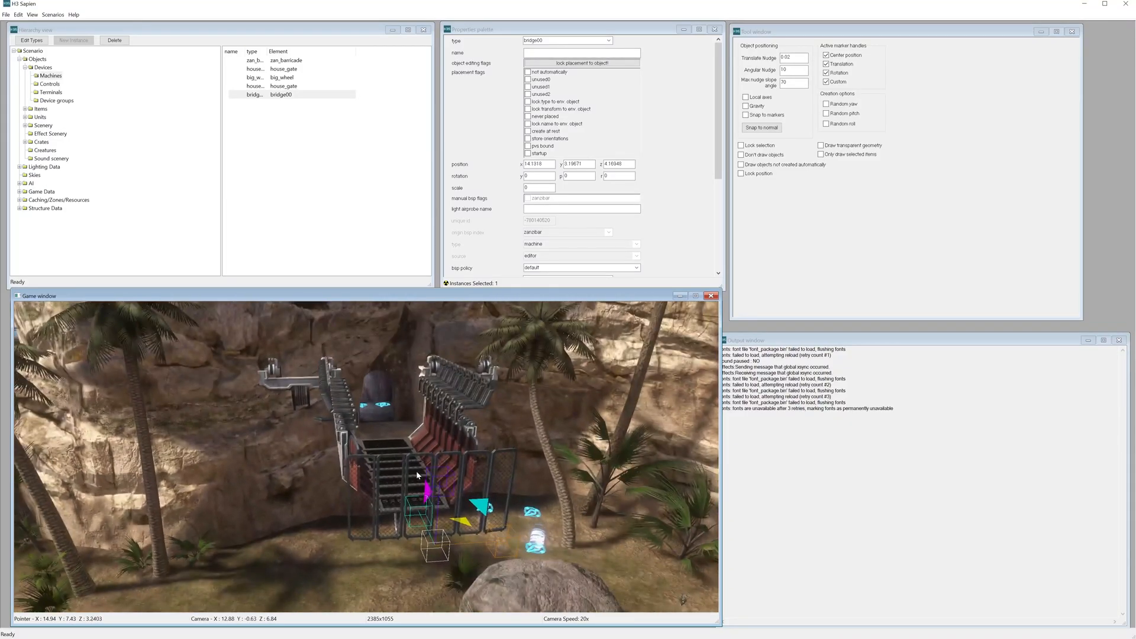
{"action": "mouse_move", "coordinate": [422, 518]}
{"action": "left_mouse_down"}
{"action": "mouse_move", "coordinate": [404, 481]}
{"action": "mouse_move", "coordinate": [423, 530]}
{"action": "left_mouse_up"}
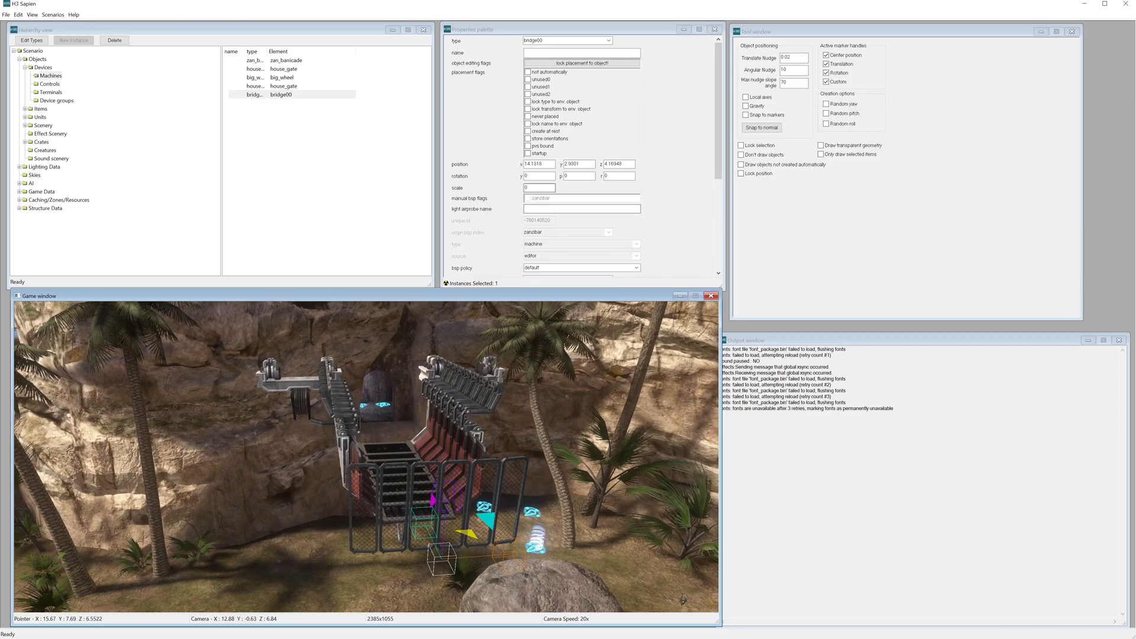
Set the bridge's yaw rotation to 180.
{"action": "left_click", "coordinate": [536, 176]}
{"action": "type", "text": "18"}
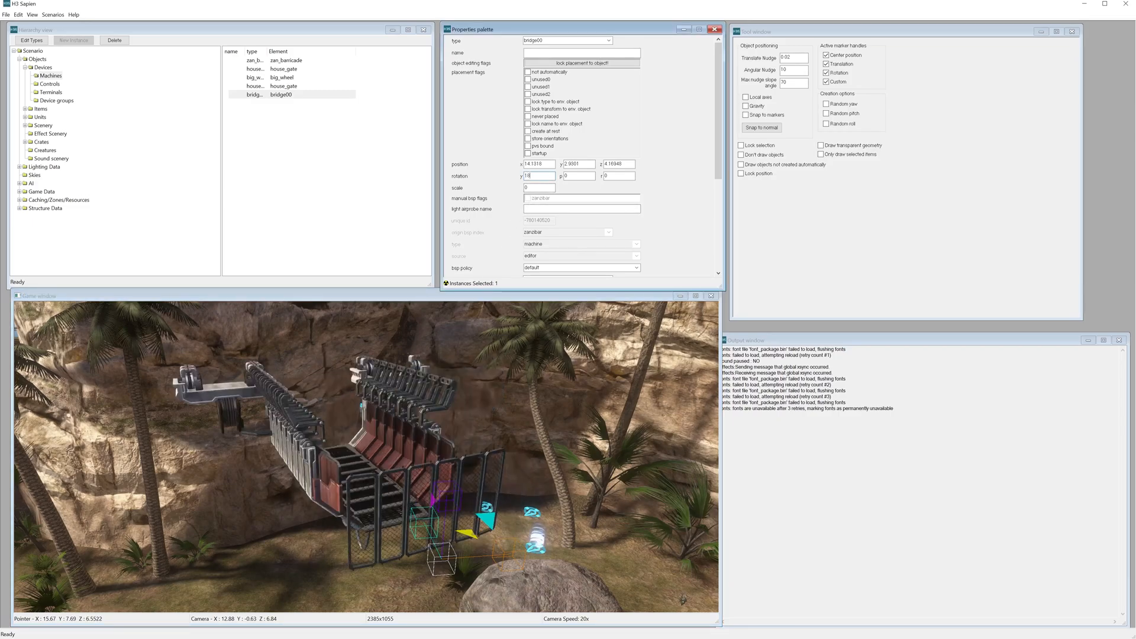
{"action": "type", "text": "0"}
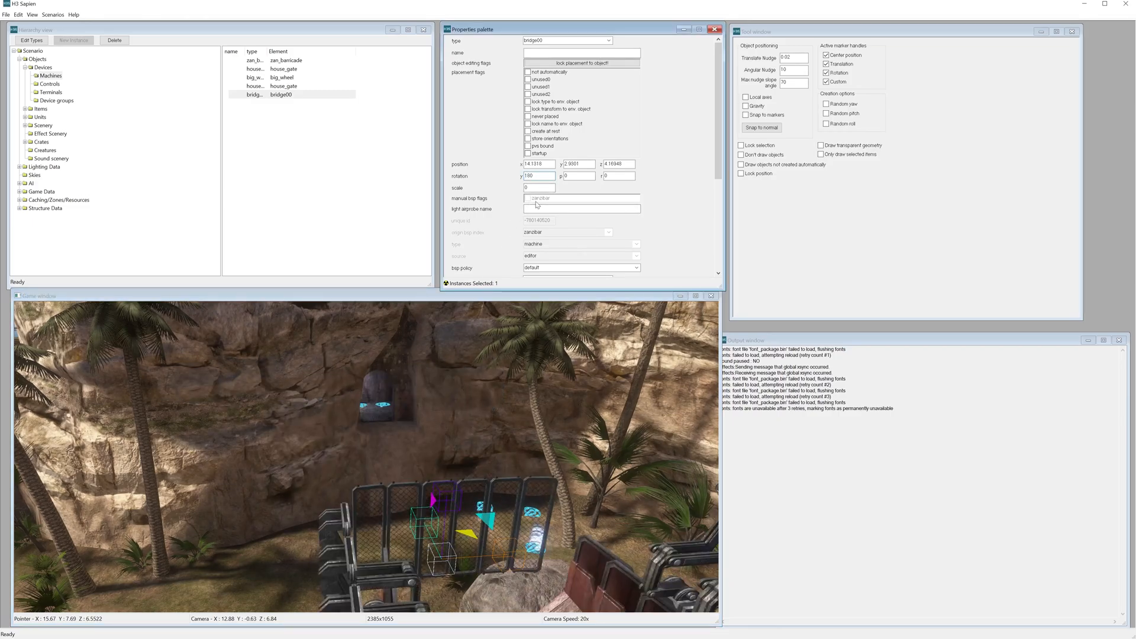
Move the bridge back along the y axis to the arched opening so it extends outward, and check its fit.
{"action": "left_click_drag", "start_coordinate": [425, 529], "coordinate": [371, 419]}
{"action": "key", "text": "w"}
{"action": "middle_click_drag", "start_coordinate": [371, 418], "coordinate": [21, 421]}
{"action": "key", "text": "w"}
{"action": "key", "text": "d"}
{"action": "key", "text": "d"}
{"action": "middle_click_drag", "start_coordinate": [509, 421], "coordinate": [443, 414]}
{"action": "key", "text": "w"}
{"action": "left_click_drag", "start_coordinate": [443, 414], "coordinate": [451, 444]}
{"action": "mouse_move", "coordinate": [452, 444]}
{"action": "middle_mouse_down"}
{"action": "mouse_move", "coordinate": [453, 414]}
{"action": "mouse_move", "coordinate": [438, 414]}
{"action": "mouse_move", "coordinate": [431, 456]}
{"action": "mouse_move", "coordinate": [450, 463]}
{"action": "middle_mouse_up"}
{"action": "key", "text": "w"}
{"action": "key", "text": "s"}
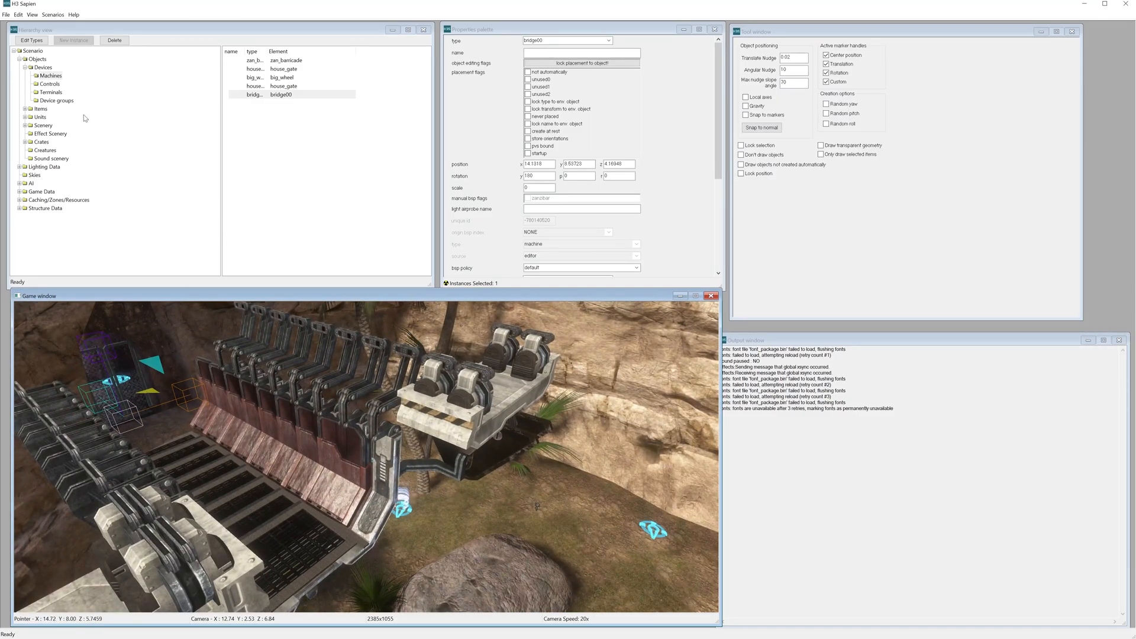
Create another device group in the Device groups category and select it.
{"action": "left_click", "coordinate": [56, 100]}
{"action": "left_click", "coordinate": [53, 93]}
{"action": "left_click", "coordinate": [50, 76]}
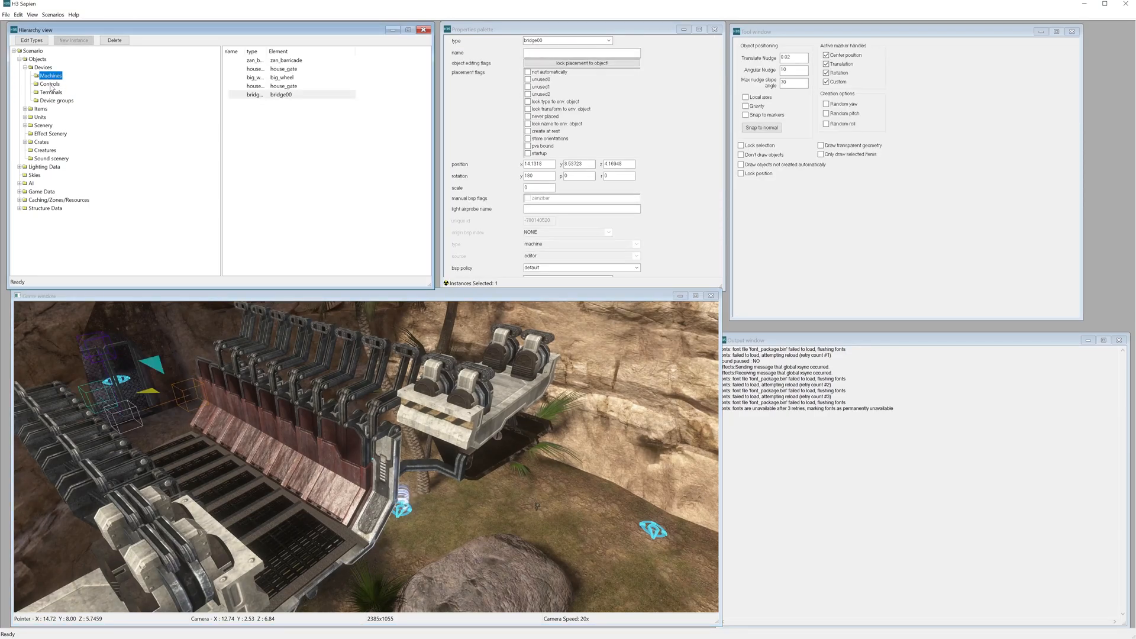
{"action": "left_click", "coordinate": [53, 100]}
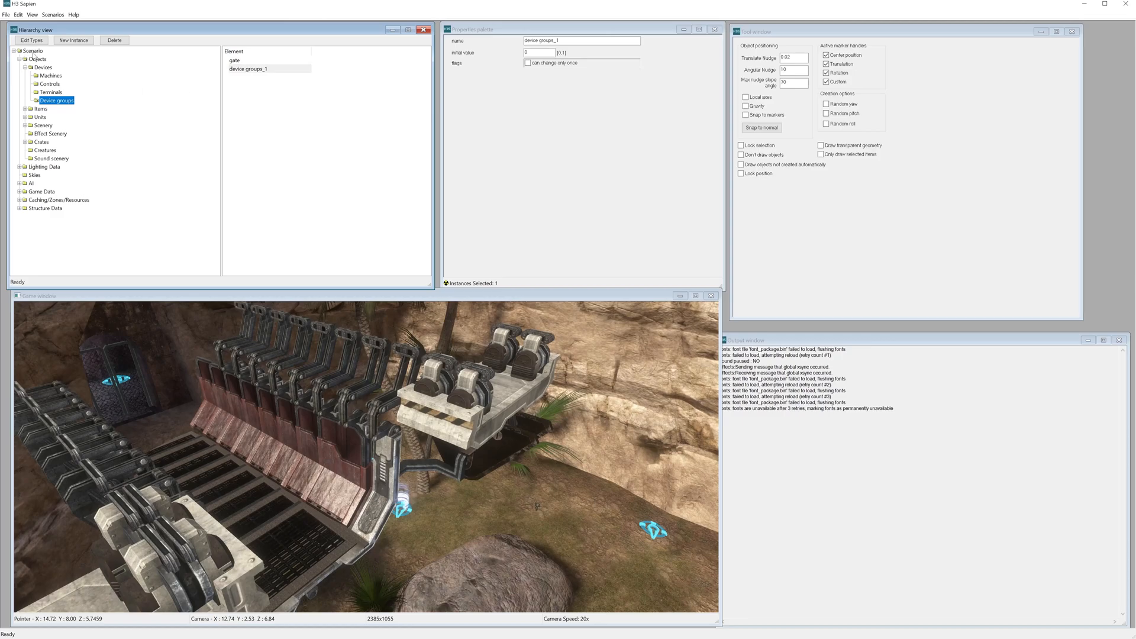
{"action": "left_click", "coordinate": [69, 40]}
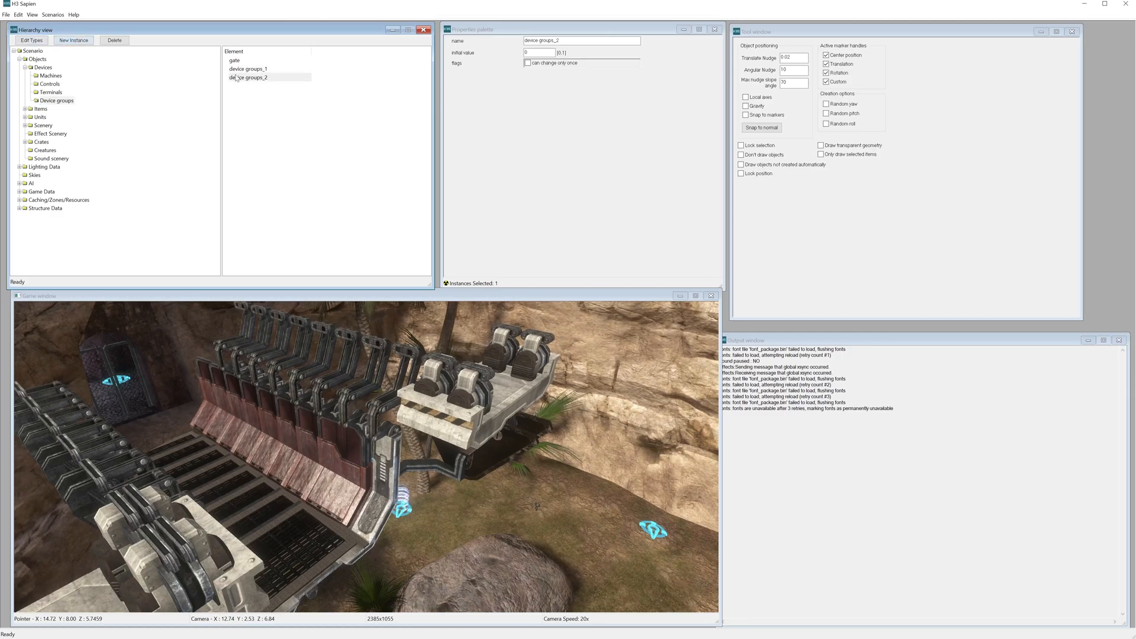
{"action": "left_click", "coordinate": [252, 79]}
Place a new house_gate_control on the floor inside the stone room behind the arched opening.
{"action": "left_click", "coordinate": [48, 84]}
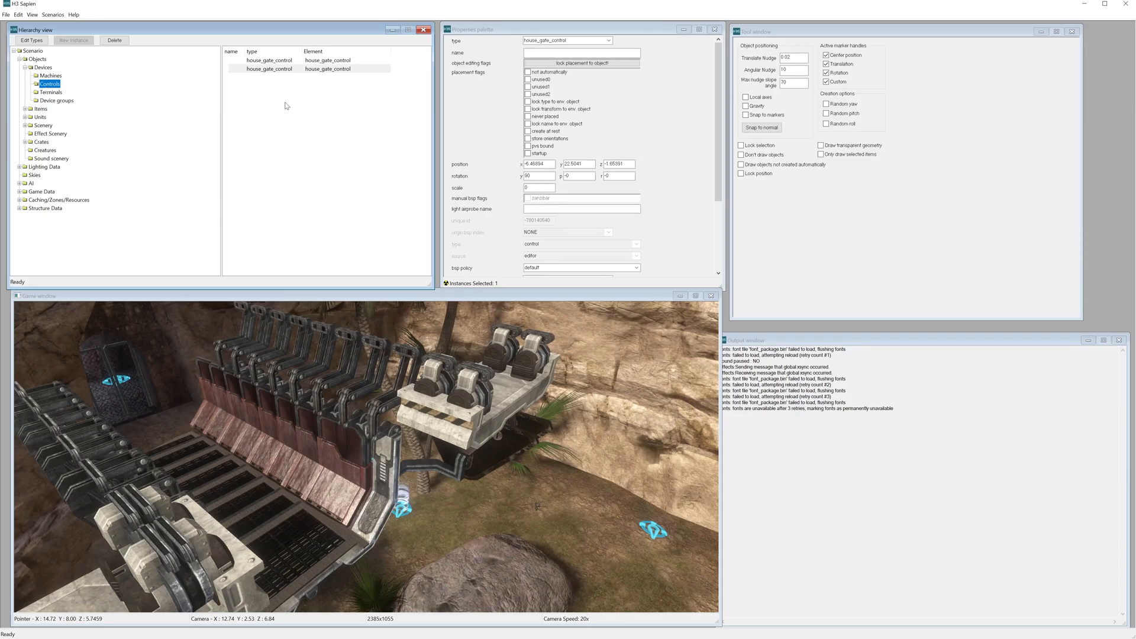
{"action": "left_click", "coordinate": [245, 106]}
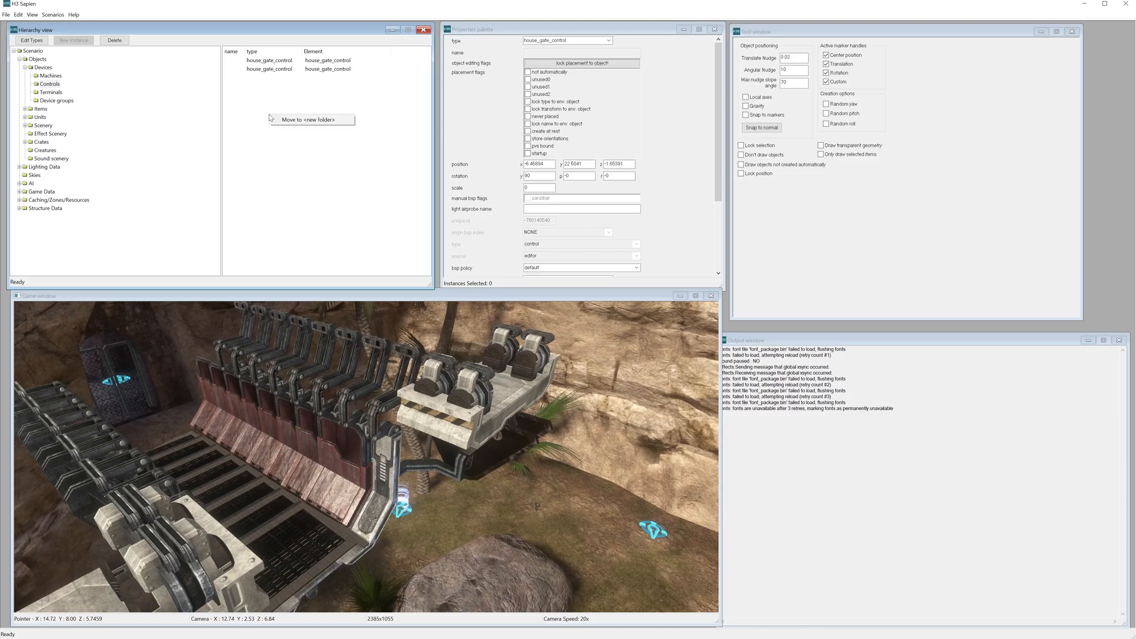
{"action": "key", "text": "a"}
{"action": "middle_click_drag", "start_coordinate": [583, 507], "coordinate": [713, 503]}
{"action": "key", "text": "w"}
{"action": "right_click", "coordinate": [328, 450]}
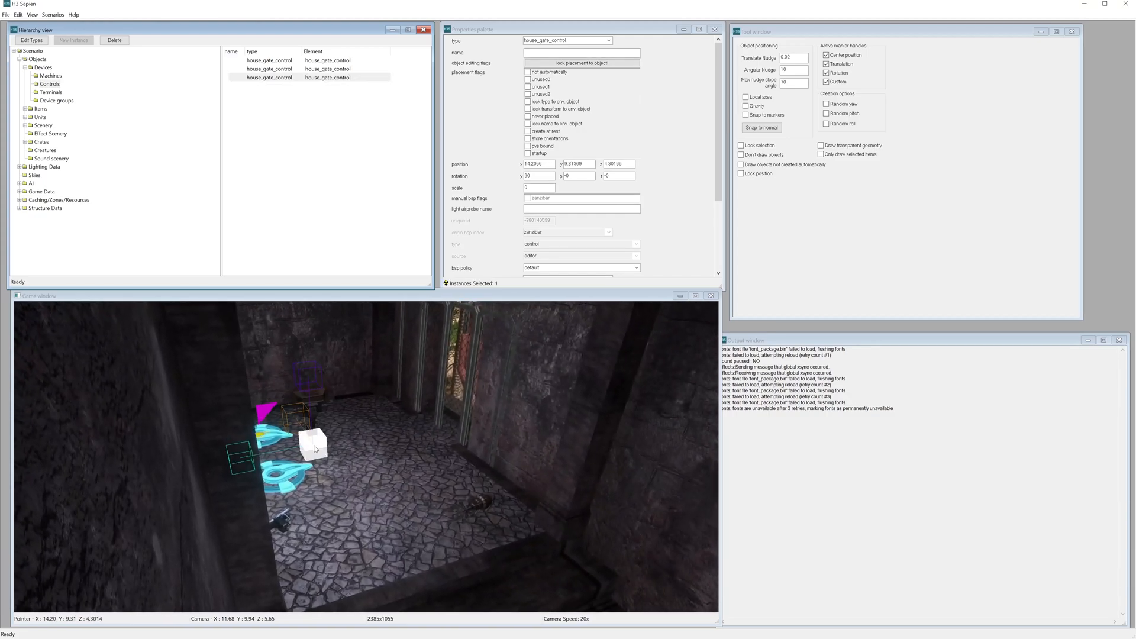
Turn the new control to about -90 yaw and move it against the room's wall at about x 14.95, y 9.13.
{"action": "left_click_drag", "start_coordinate": [261, 439], "coordinate": [558, 496]}
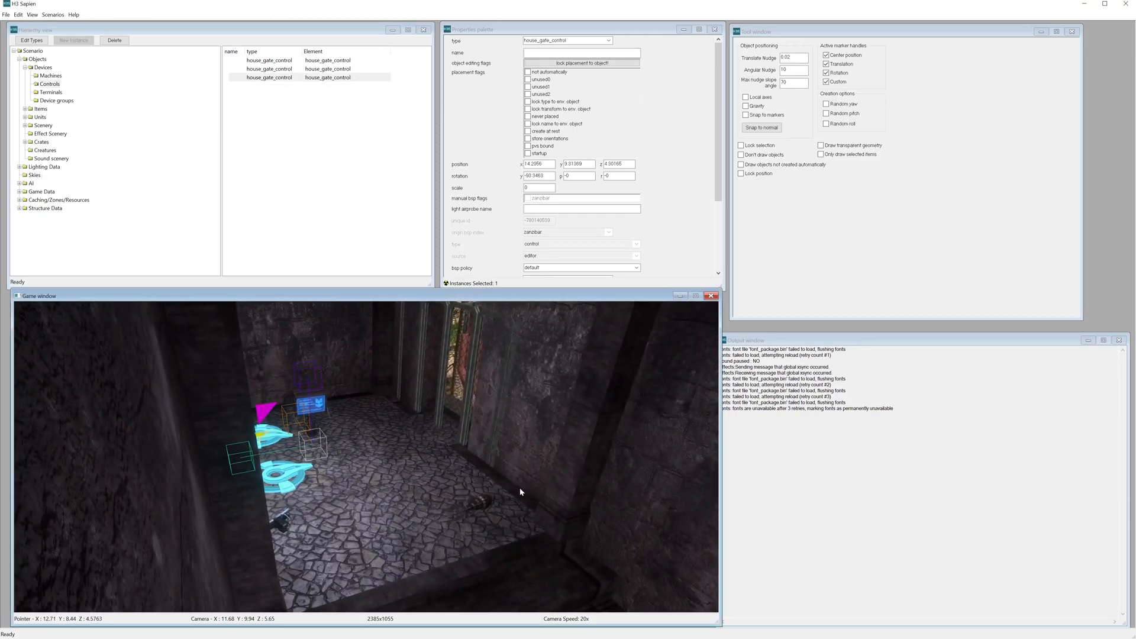
{"action": "left_click_drag", "start_coordinate": [291, 420], "coordinate": [250, 426]}
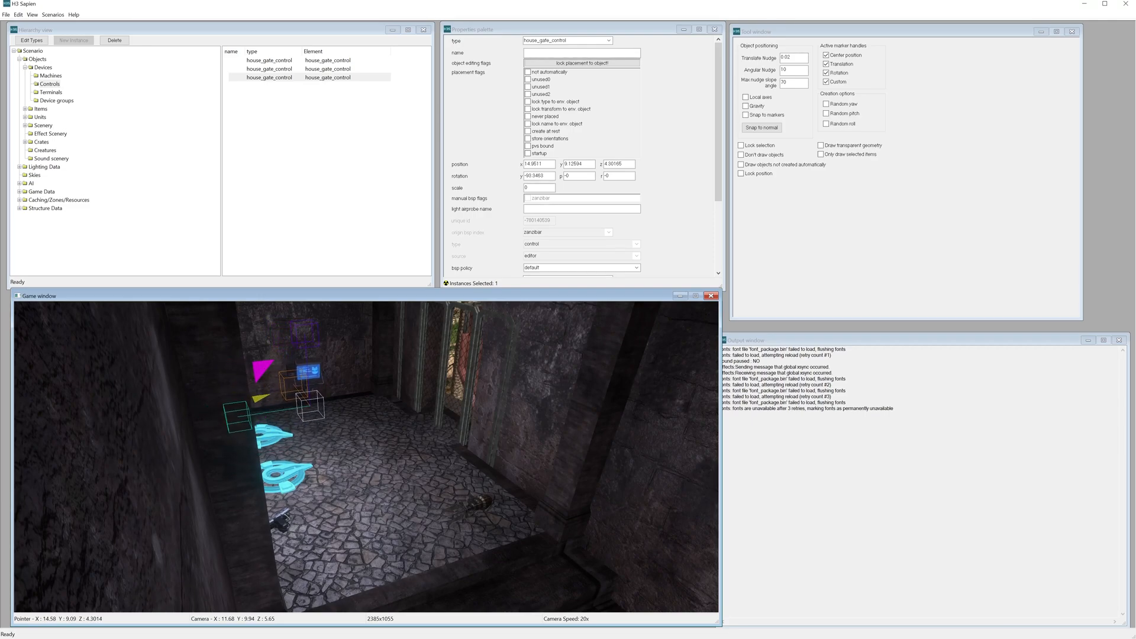
{"action": "middle_click_drag", "start_coordinate": [261, 423], "coordinate": [260, 378]}
{"action": "key", "text": "w"}
Set the third house_gate_control's position group to device groups_2.
{"action": "left_click", "coordinate": [271, 78]}
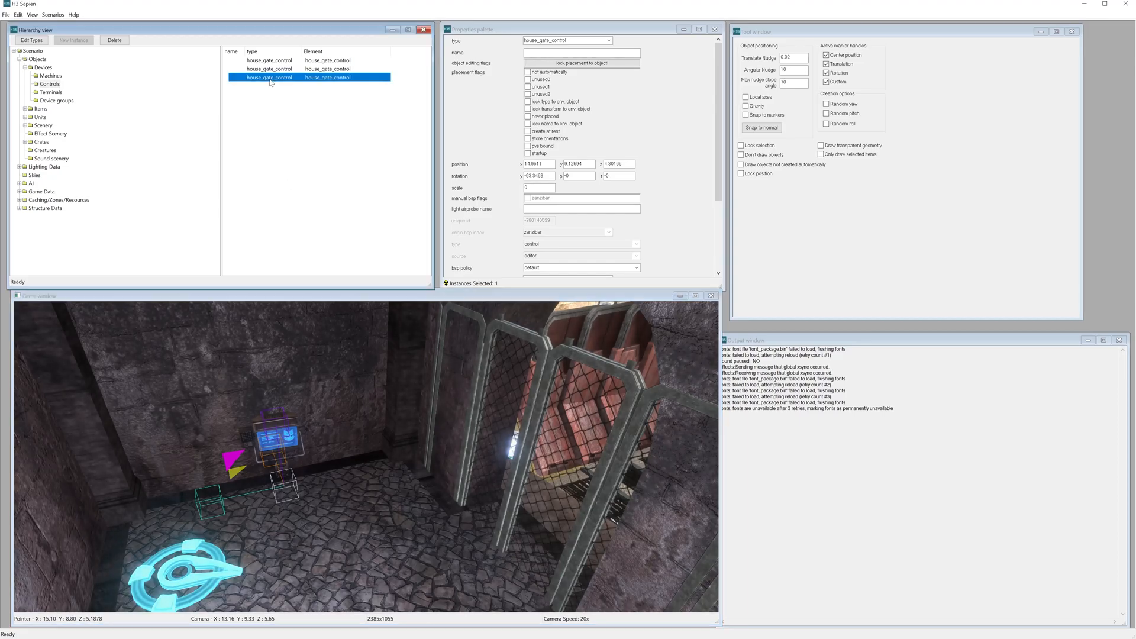
{"action": "scroll", "coordinate": [489, 178], "scroll_direction": "down", "scroll_amount": 3}
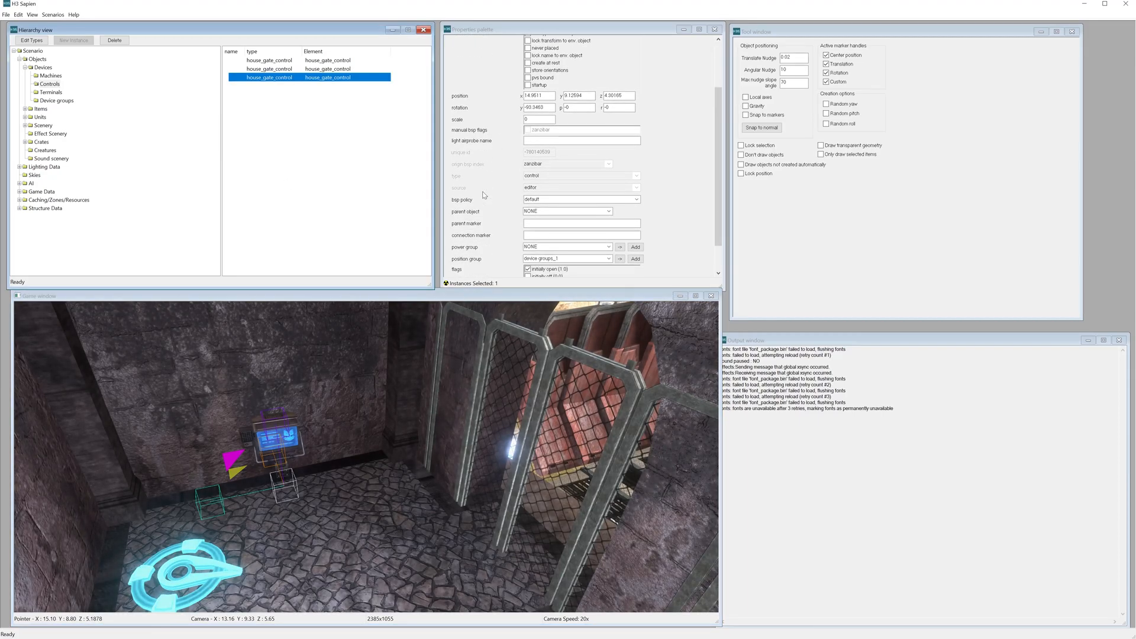
{"action": "left_click", "coordinate": [546, 259]}
{"action": "left_click", "coordinate": [550, 280]}
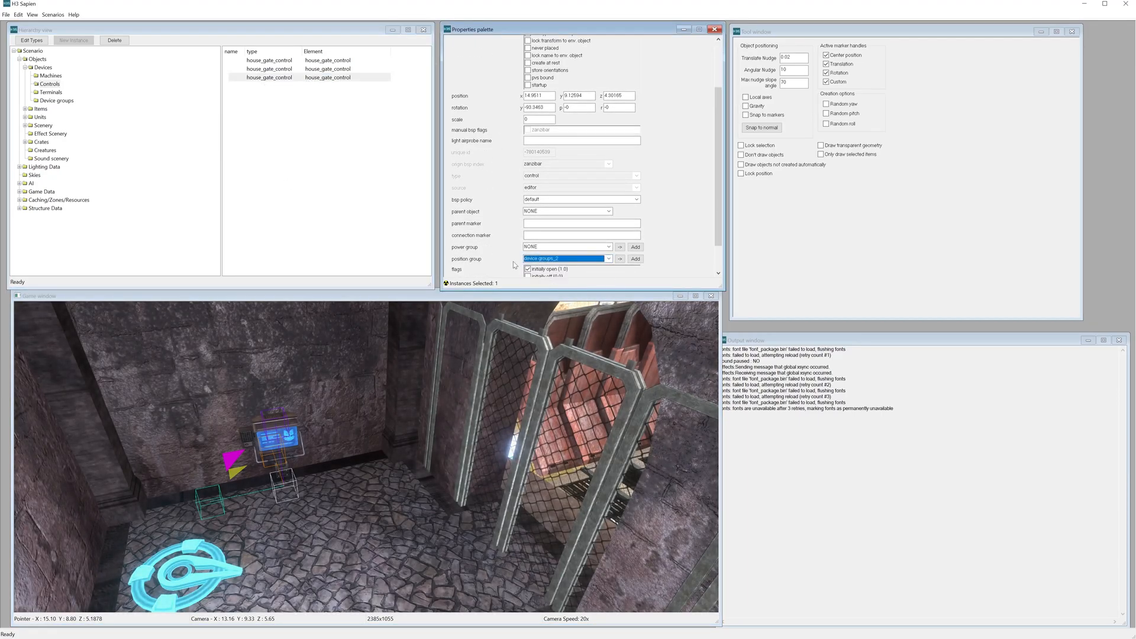
Set the bridge00 machine's position group to device groups_2.
{"action": "left_click", "coordinate": [52, 75]}
{"action": "left_click", "coordinate": [284, 95]}
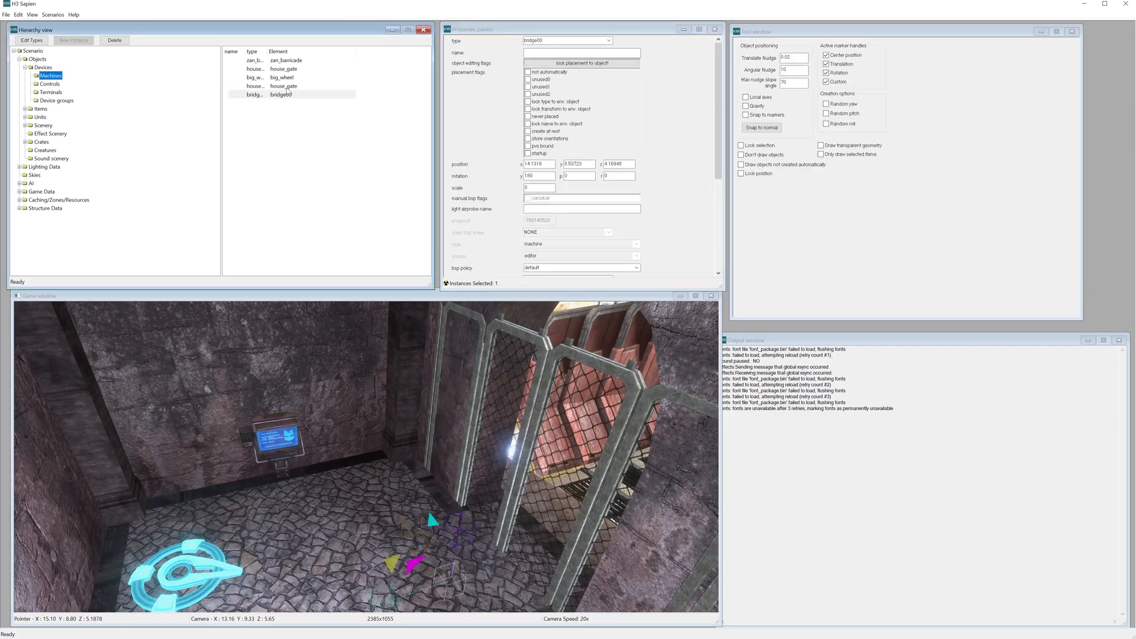
{"action": "scroll", "coordinate": [543, 225], "scroll_direction": "down", "scroll_amount": 4}
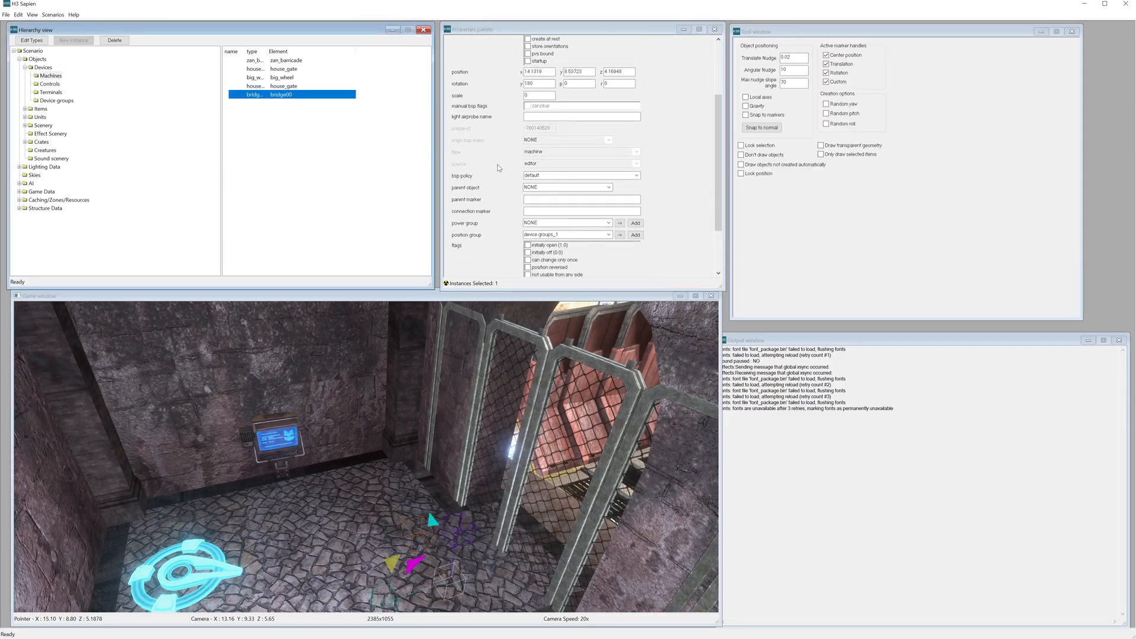
{"action": "left_click", "coordinate": [543, 235]}
{"action": "left_click", "coordinate": [544, 261]}
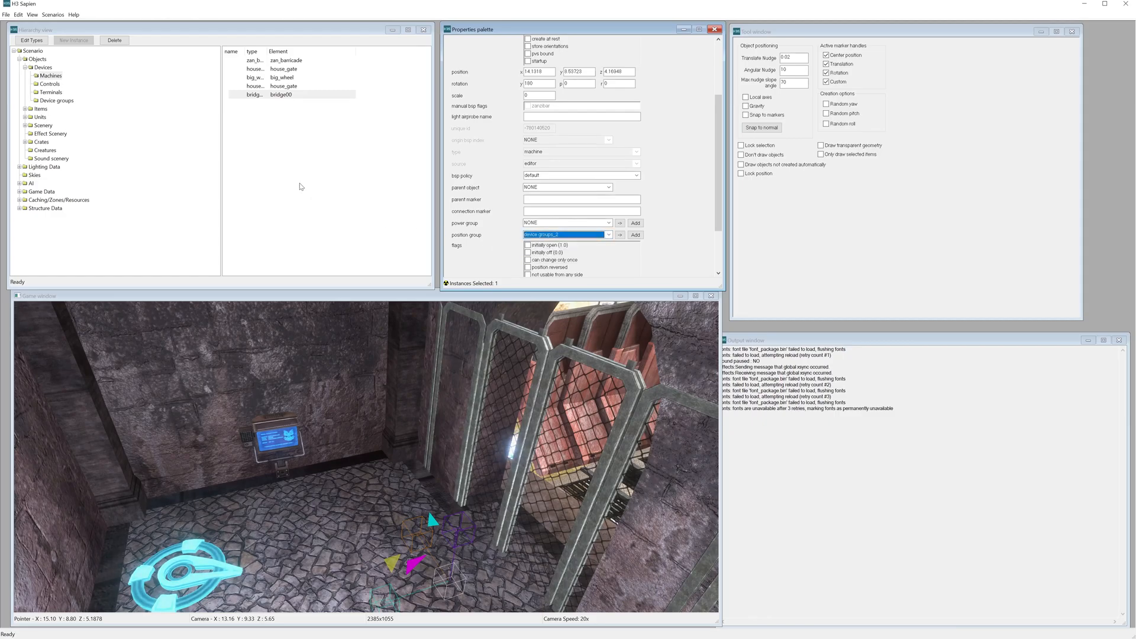
{"action": "key", "text": "Tab"}
Start an in-game test, walk across the beach to the purple Ghost beside the Warthogs and board it.
{"action": "middle_click_drag", "start_coordinate": [333, 436], "coordinate": [343, 447]}
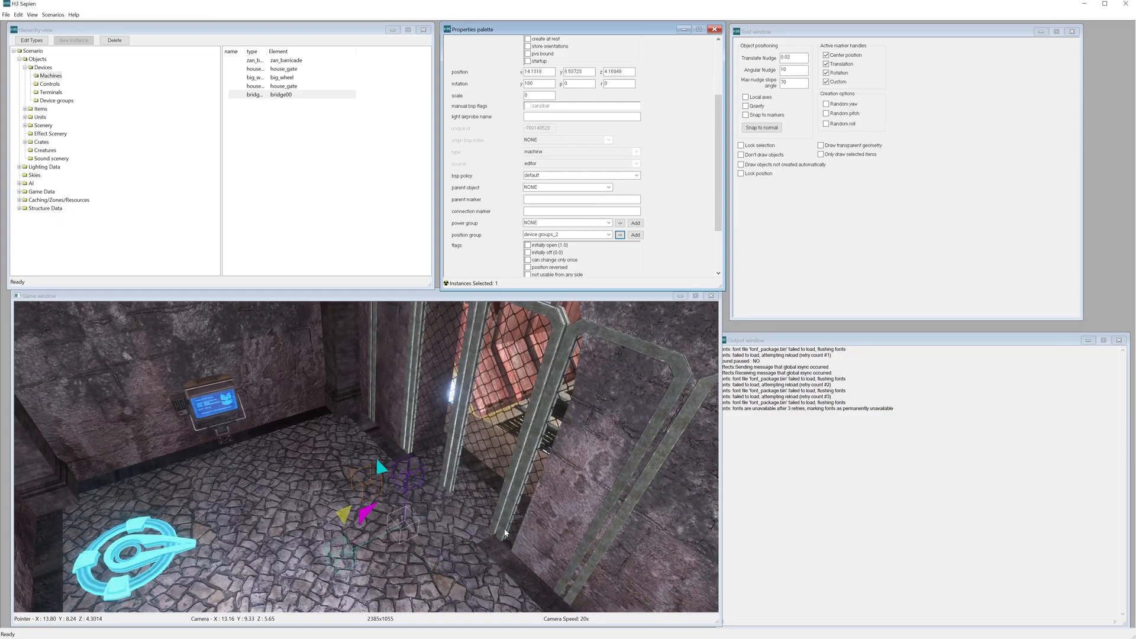
{"action": "left_click", "coordinate": [358, 472]}
{"action": "key", "text": "BackSpace"}
{"action": "key", "text": "w"}
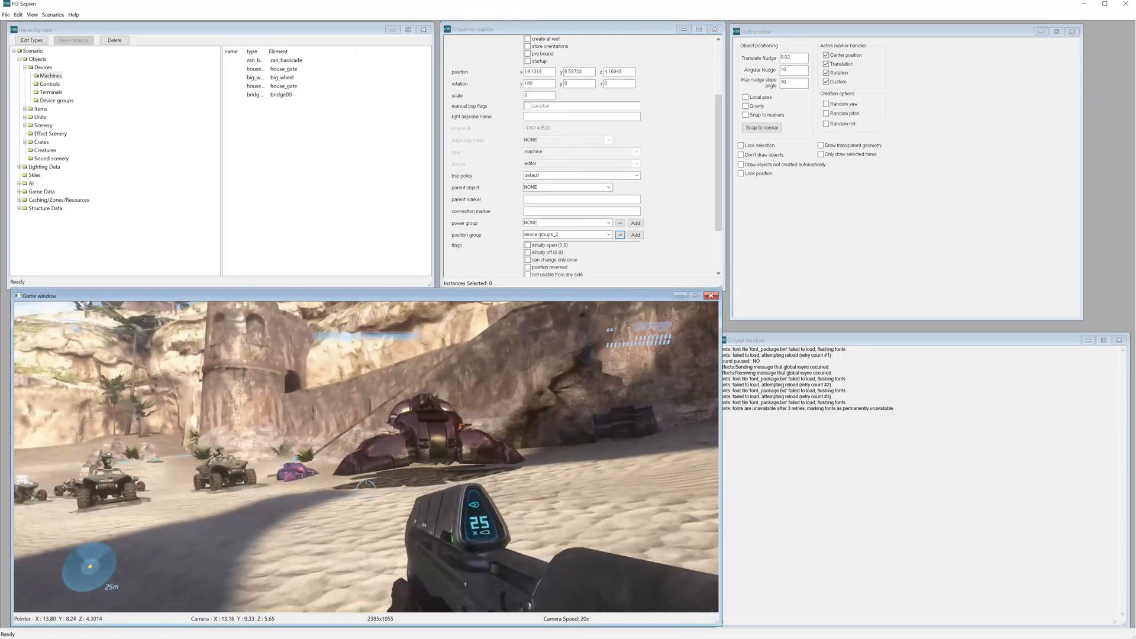
{"action": "key", "text": "w"}
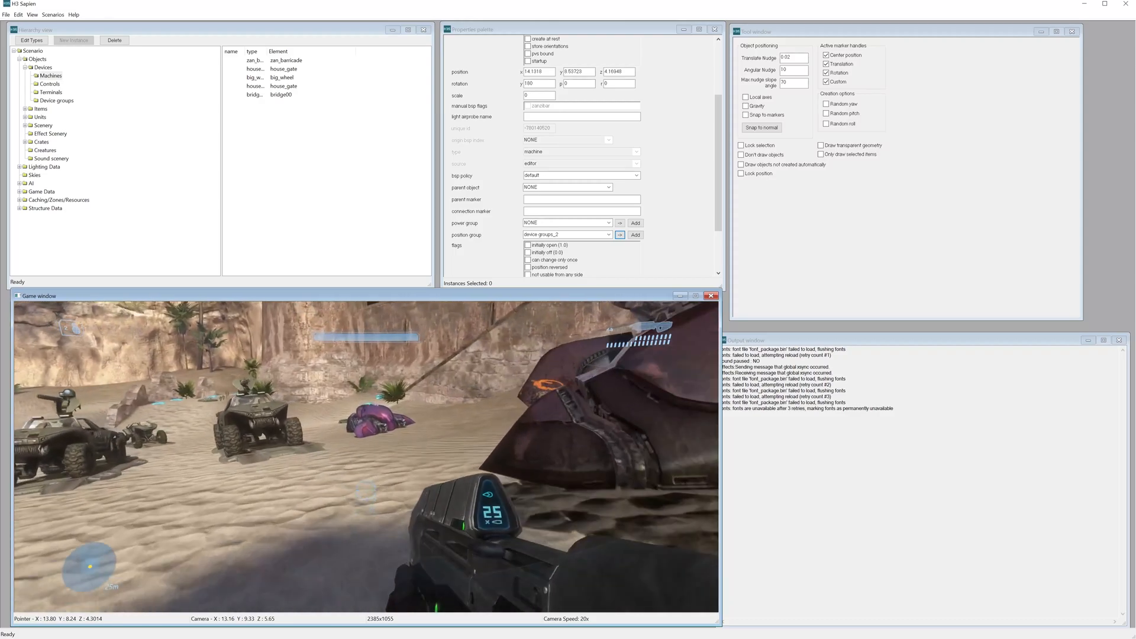
{"action": "key", "text": "w"}
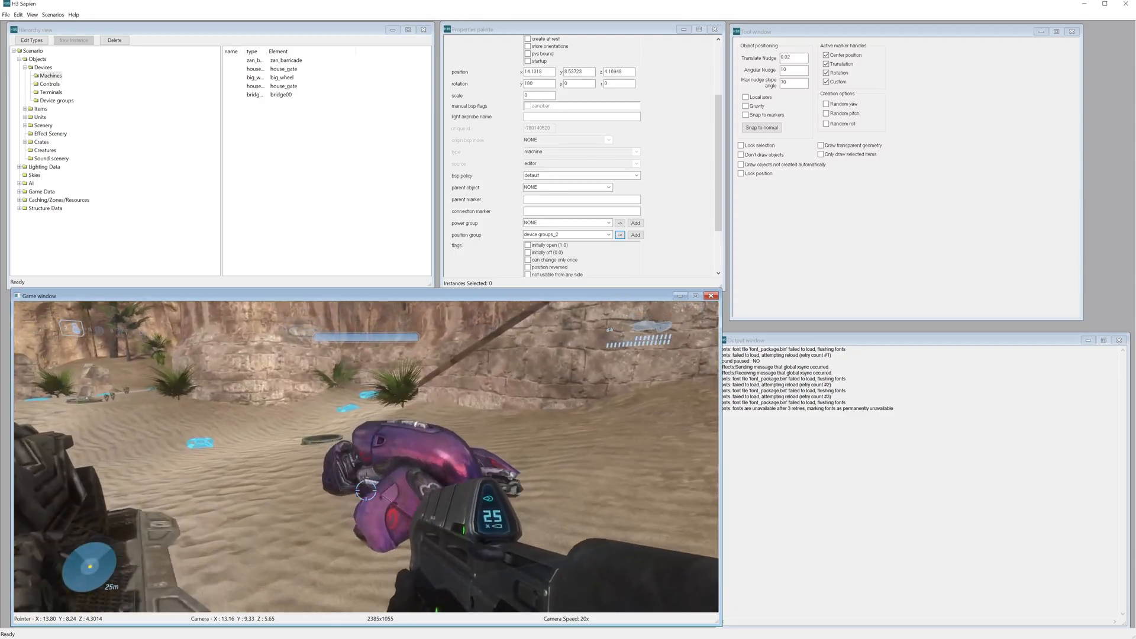
{"action": "key", "text": "e"}
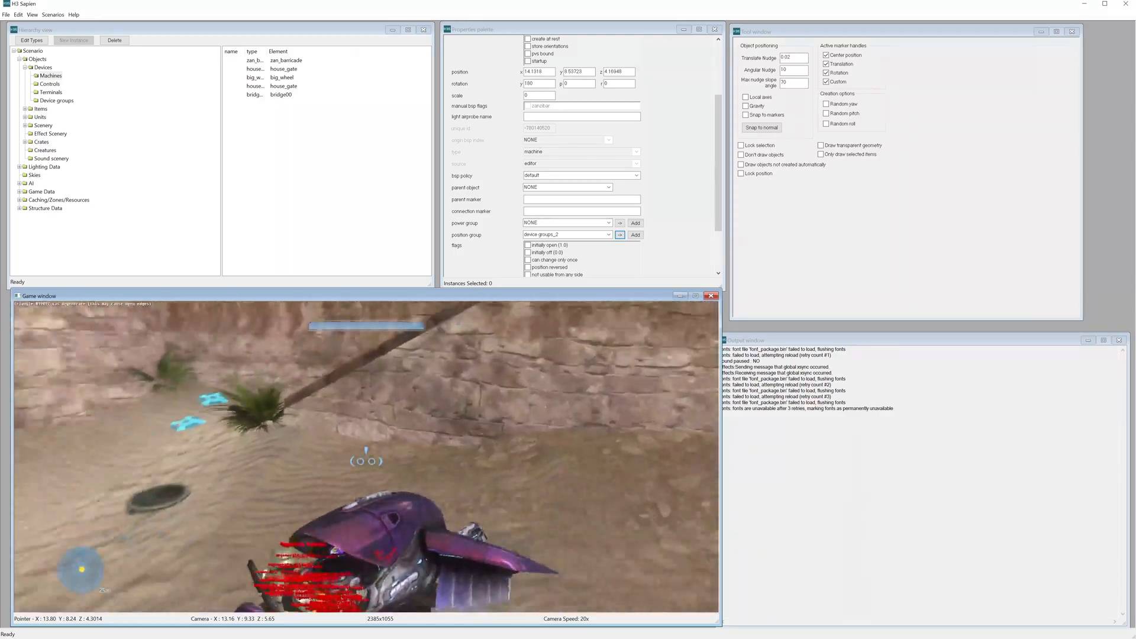
Drive the Ghost up the stone stairs, go to the control in the stone room and return to the editor camera.
{"action": "key", "text": "w"}
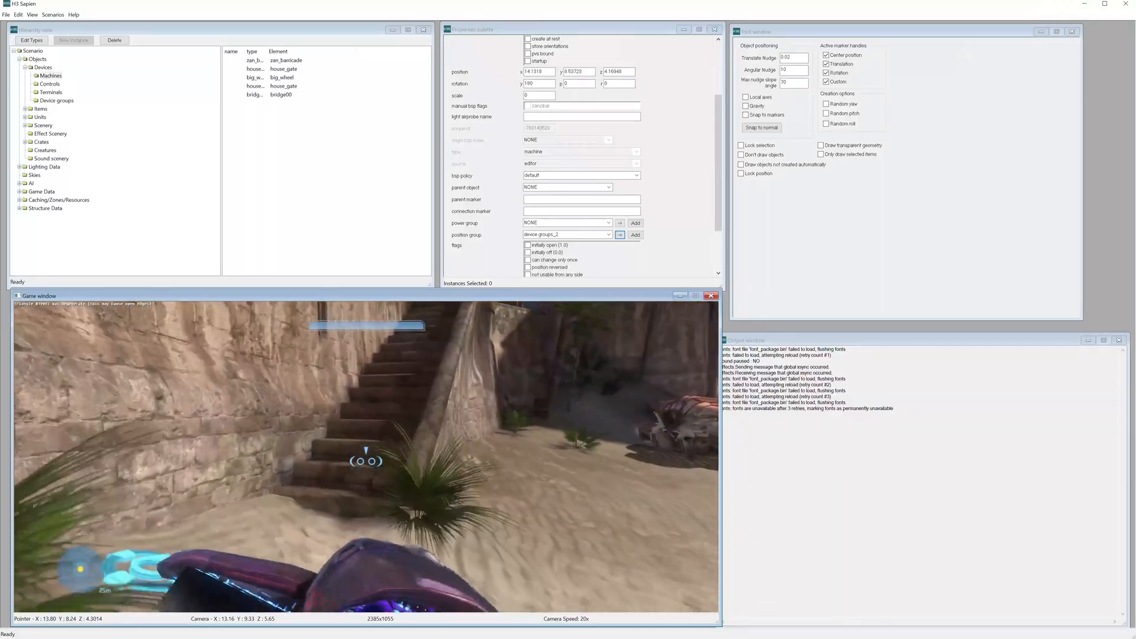
{"action": "key", "text": "w"}
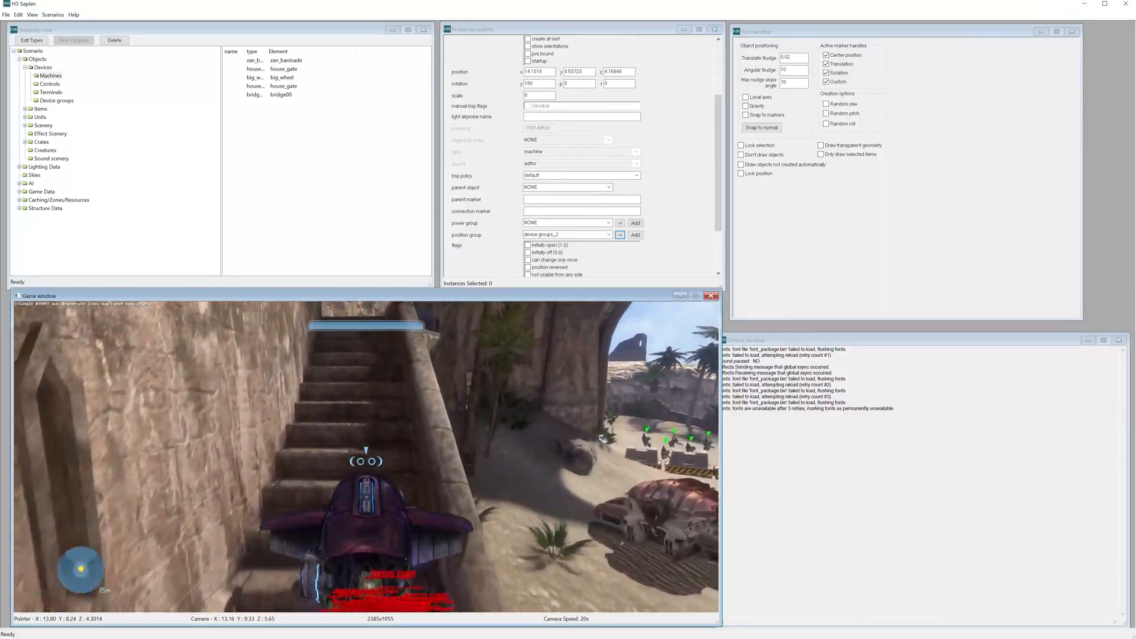
{"action": "key", "text": "w"}
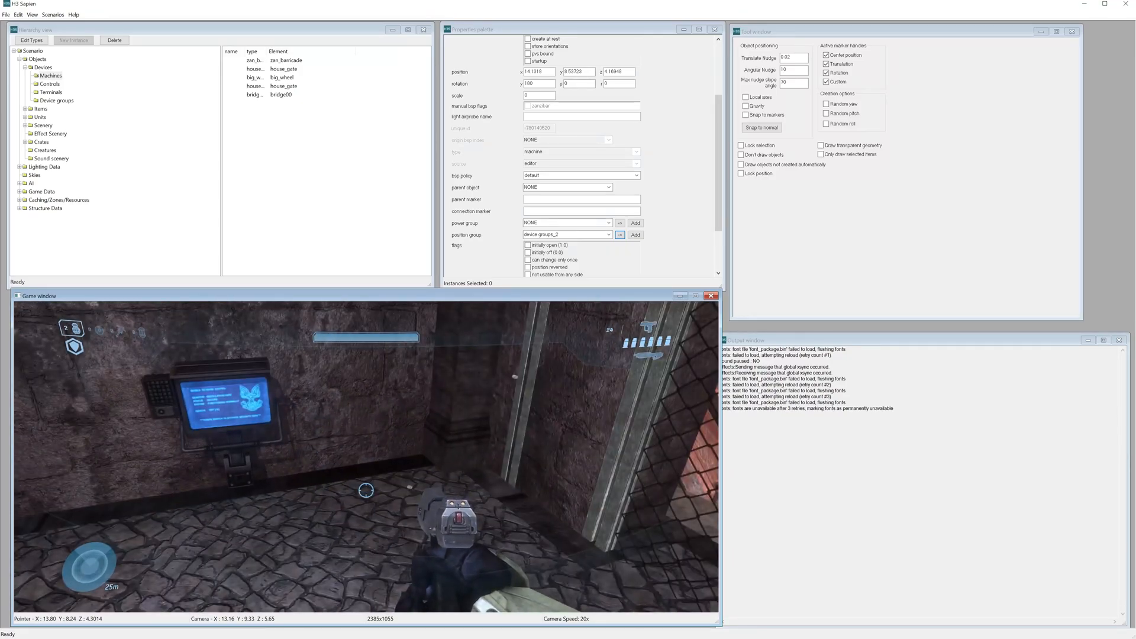
{"action": "key", "text": "s"}
{"action": "mouse_move", "coordinate": [429, 451]}
{"action": "middle_mouse_down"}
{"action": "mouse_move", "coordinate": [332, 456]}
{"action": "mouse_move", "coordinate": [431, 448]}
{"action": "middle_mouse_up"}
Select the third house_gate_control and add the switch_bridge_on tag from the docks folder to the device_control types.
{"action": "left_click", "coordinate": [50, 84]}
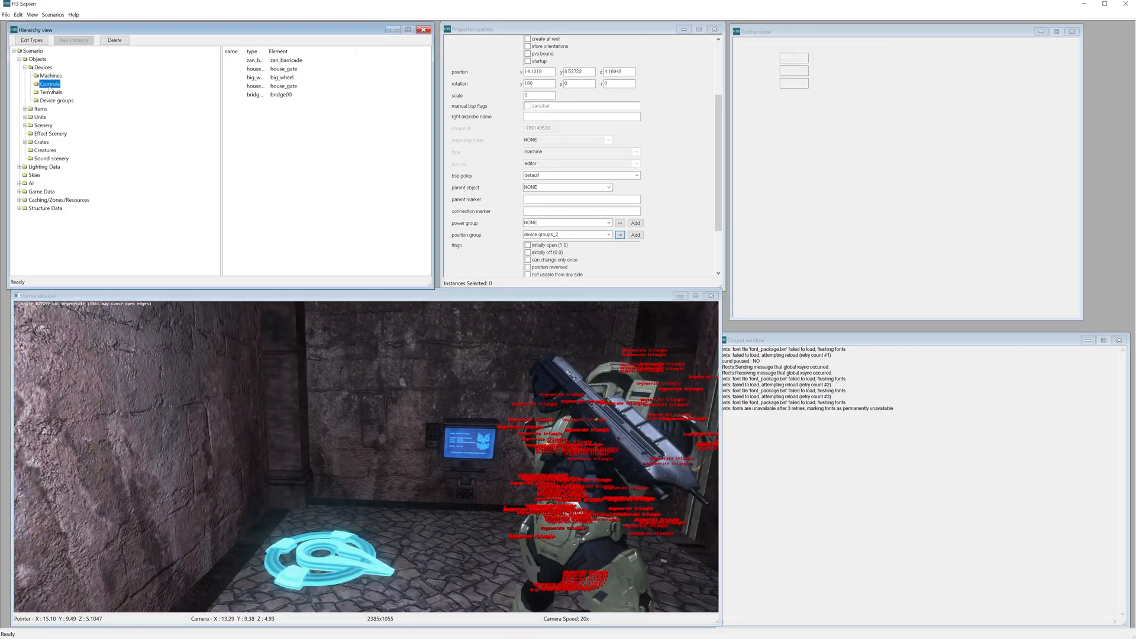
{"action": "left_click", "coordinate": [267, 77]}
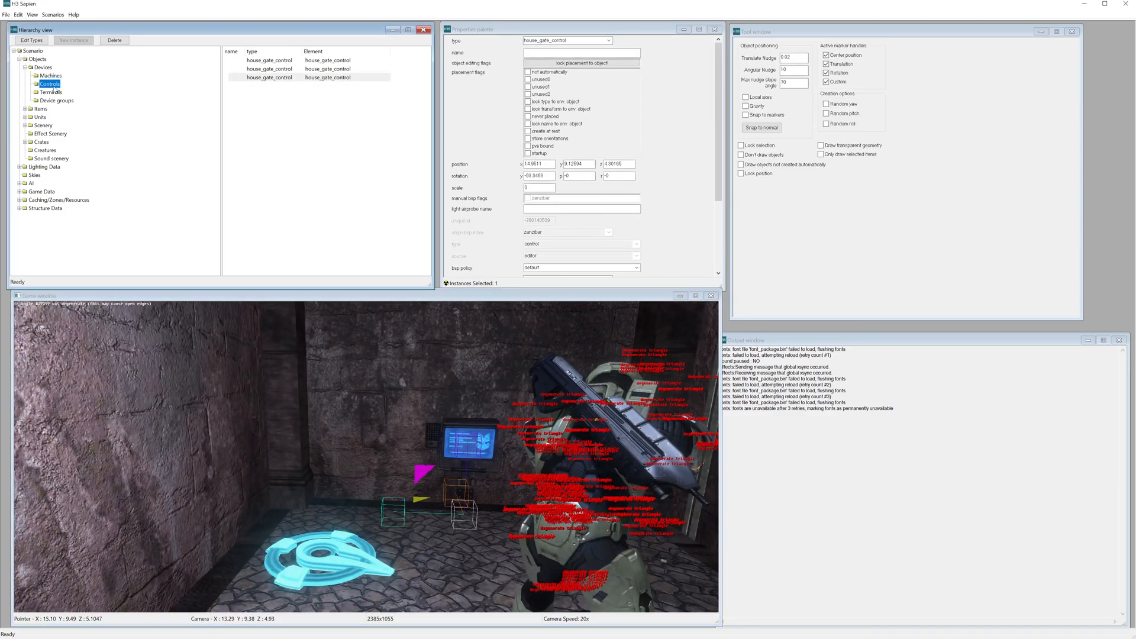
{"action": "left_click", "coordinate": [31, 40]}
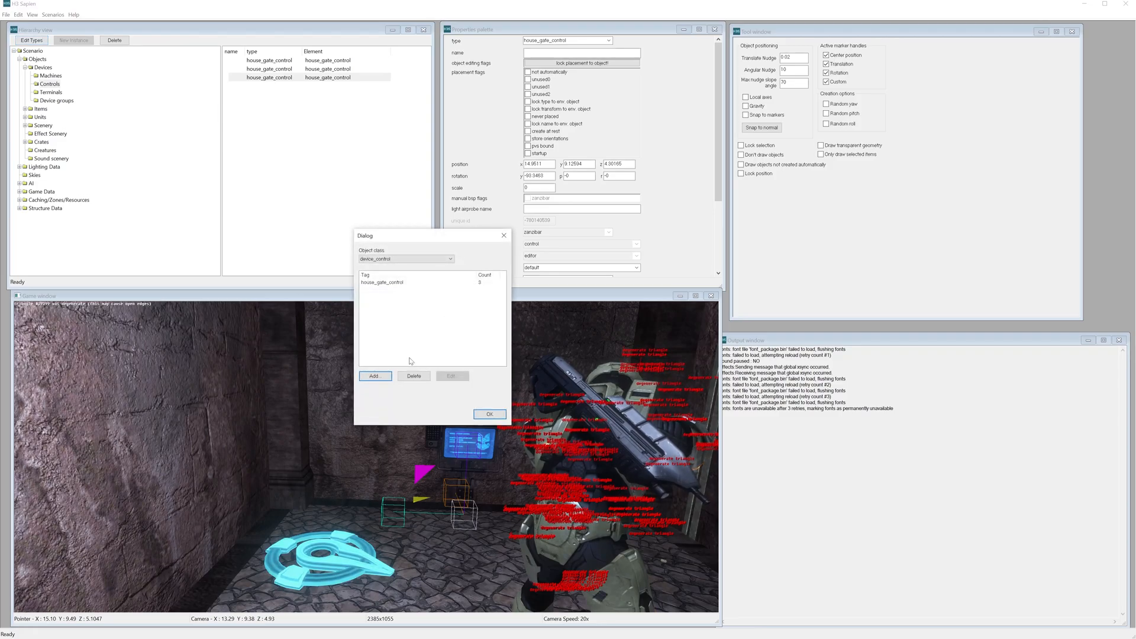
{"action": "left_click", "coordinate": [375, 377]}
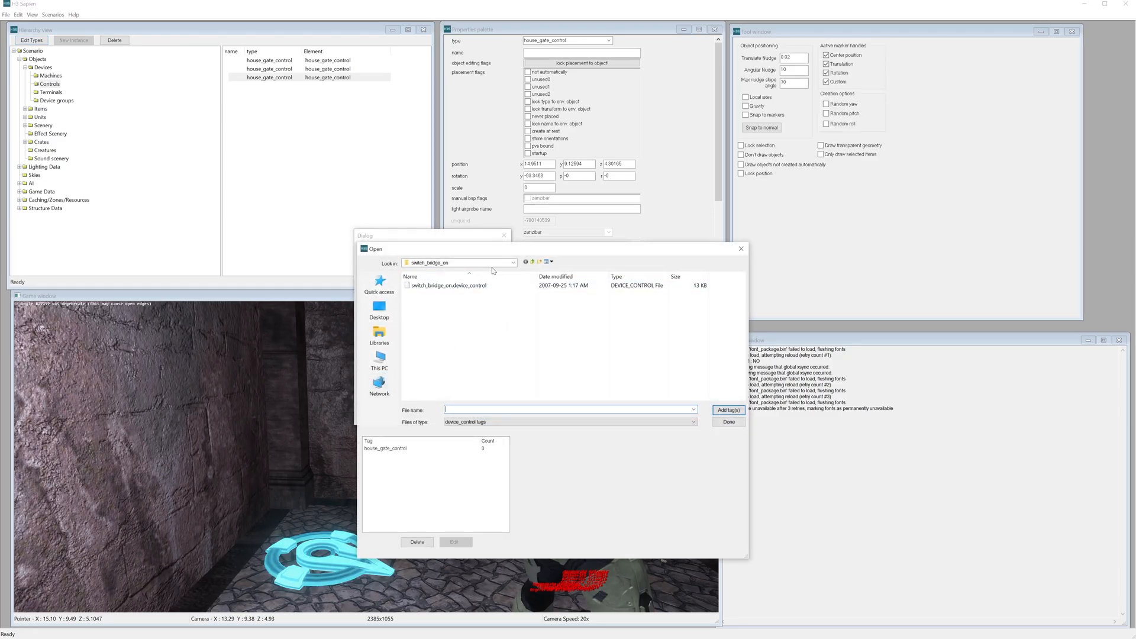
{"action": "left_click", "coordinate": [533, 262]}
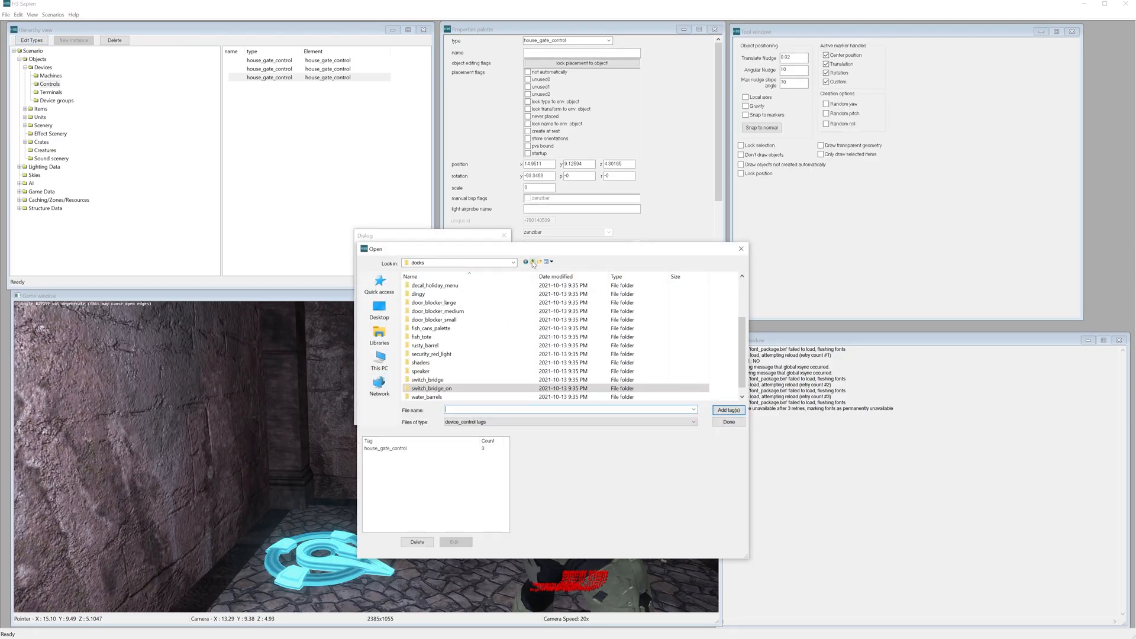
{"action": "scroll", "coordinate": [472, 343], "scroll_direction": "down", "scroll_amount": 1}
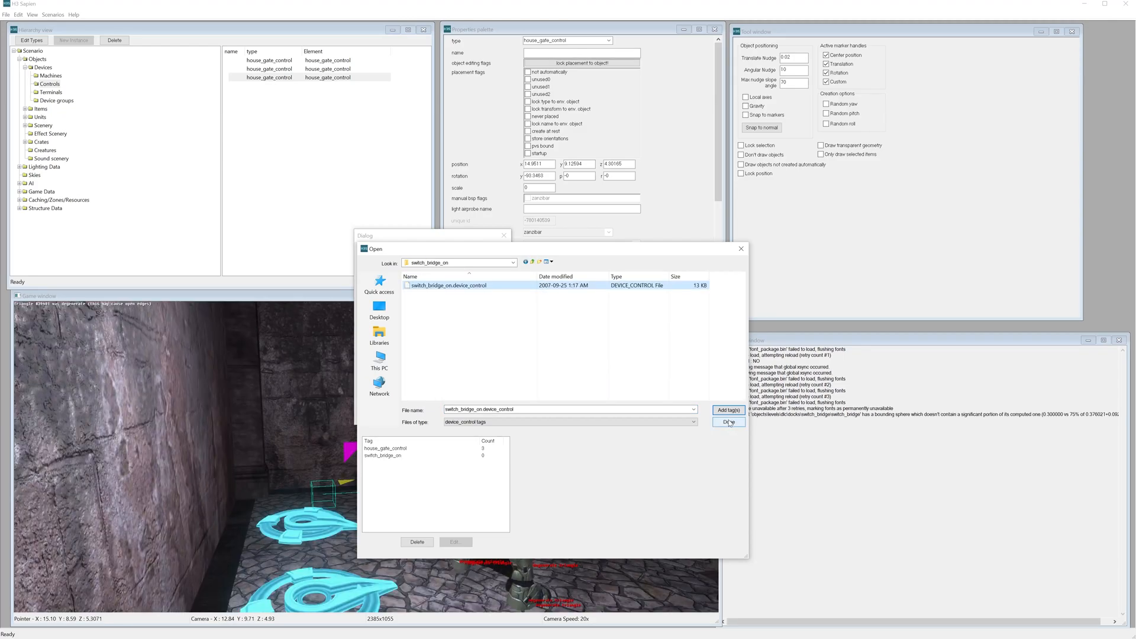
{"action": "left_click", "coordinate": [729, 423]}
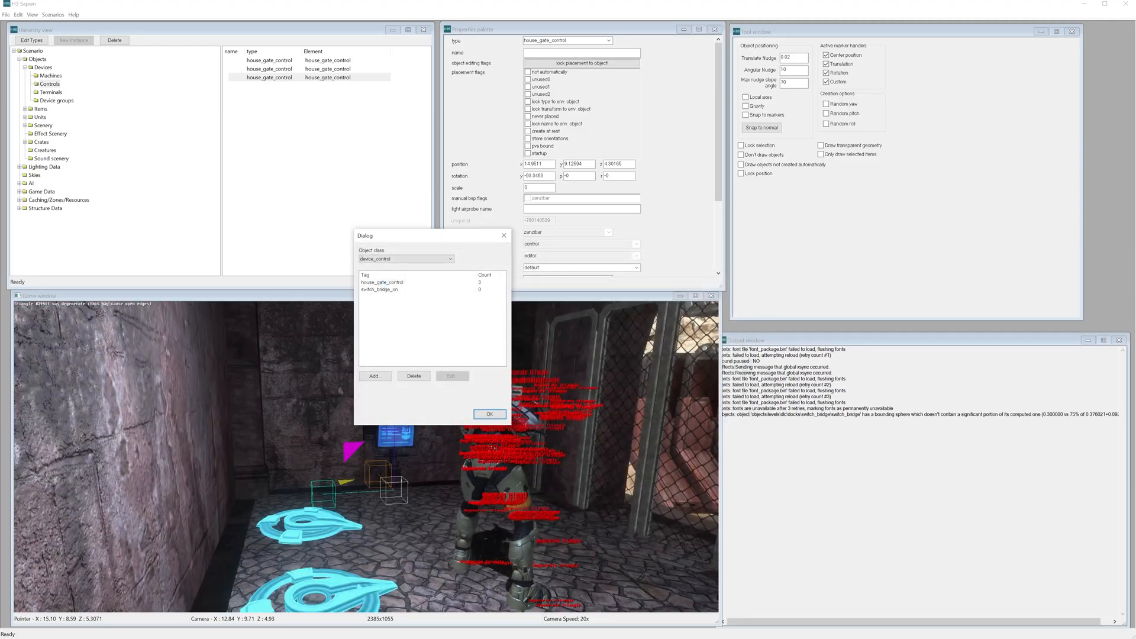
{"action": "left_click", "coordinate": [490, 414]}
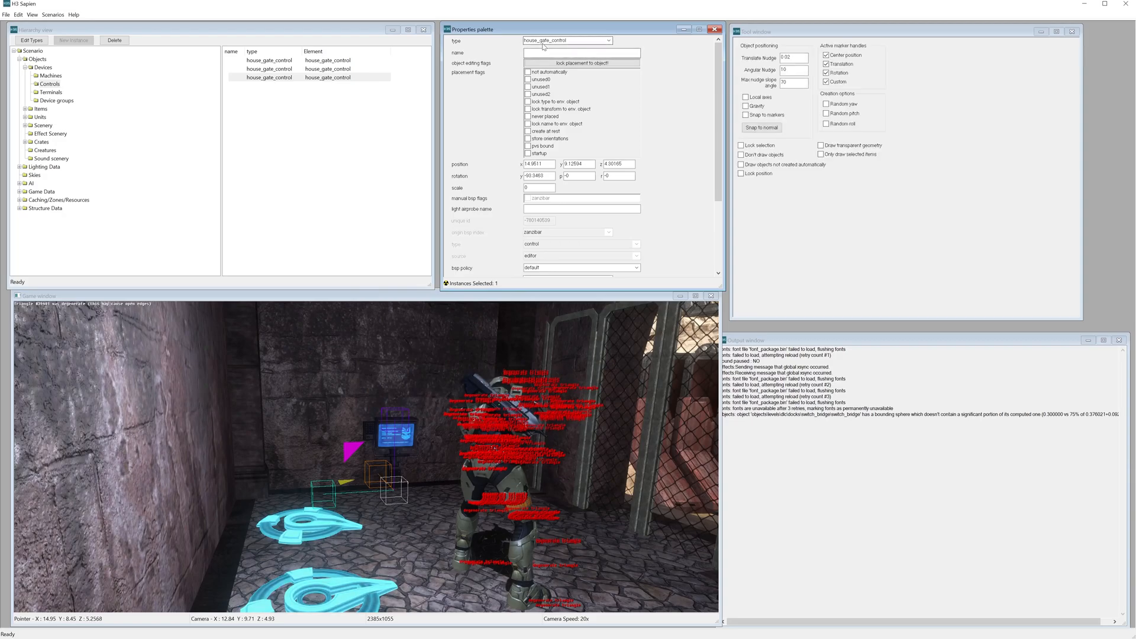
Change the selected control's type to switch_bridge_on and raise it on the wall to about z 4.74.
{"action": "scroll", "coordinate": [542, 44], "scroll_direction": "up", "scroll_amount": 1}
{"action": "scroll", "coordinate": [544, 45], "scroll_direction": "down", "scroll_amount": 1}
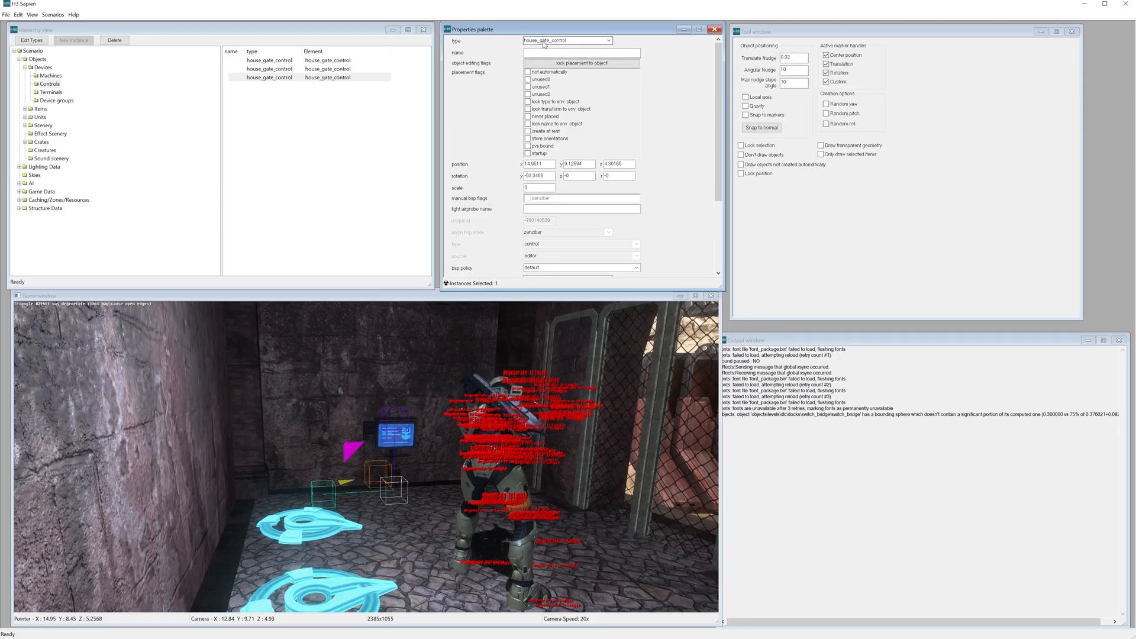
{"action": "left_click", "coordinate": [543, 45]}
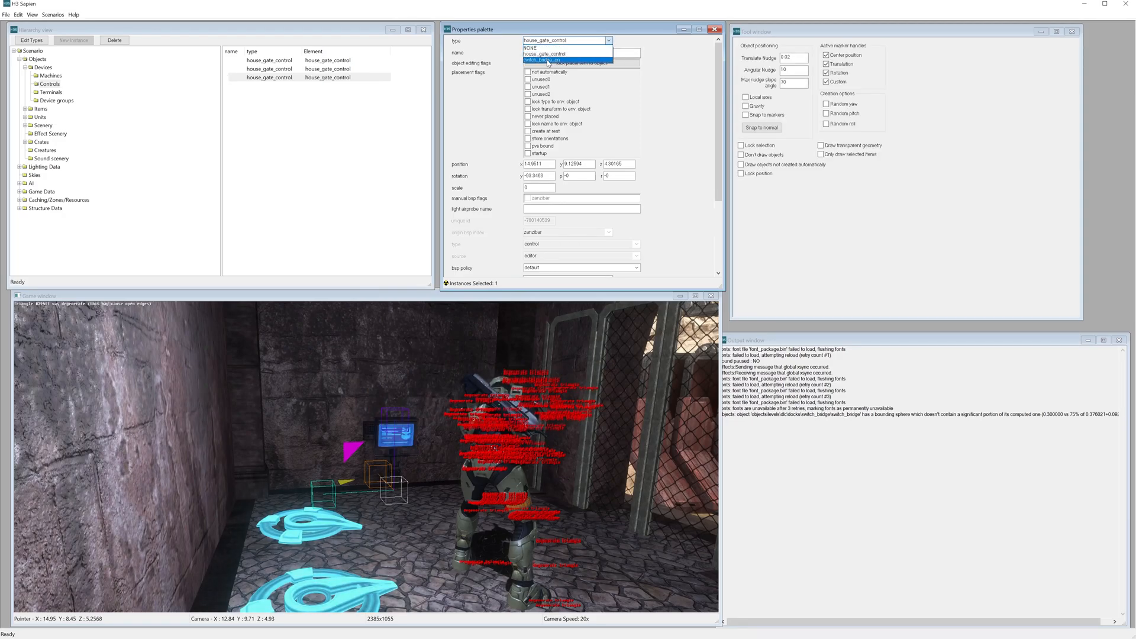
{"action": "left_click", "coordinate": [544, 47]}
{"action": "left_click_drag", "start_coordinate": [396, 420], "coordinate": [405, 338]}
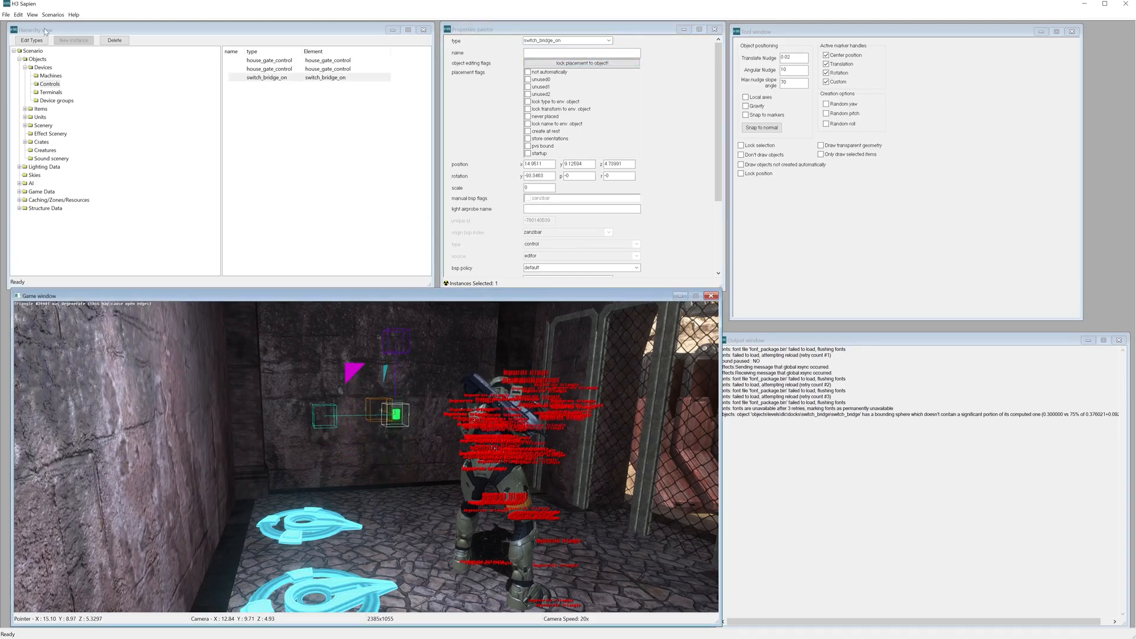
Resume the in-game test, walk up to the wall switch and activate it to extend the bridge.
{"action": "left_click", "coordinate": [446, 517]}
{"action": "key", "text": "Tab"}
{"action": "key", "text": "w"}
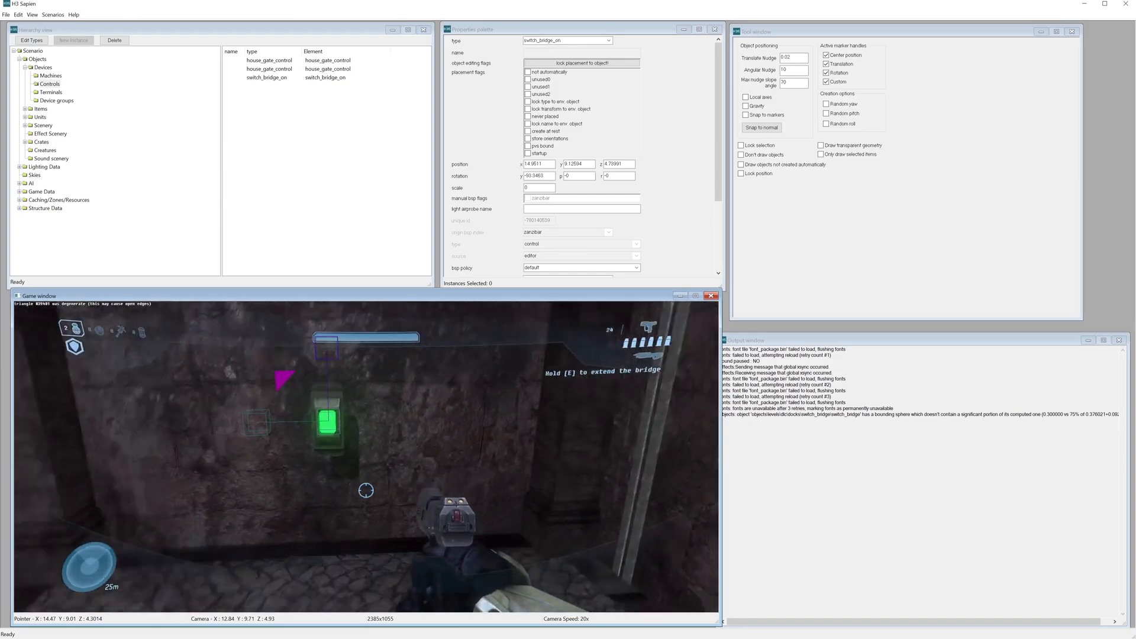
{"action": "key", "text": "e"}
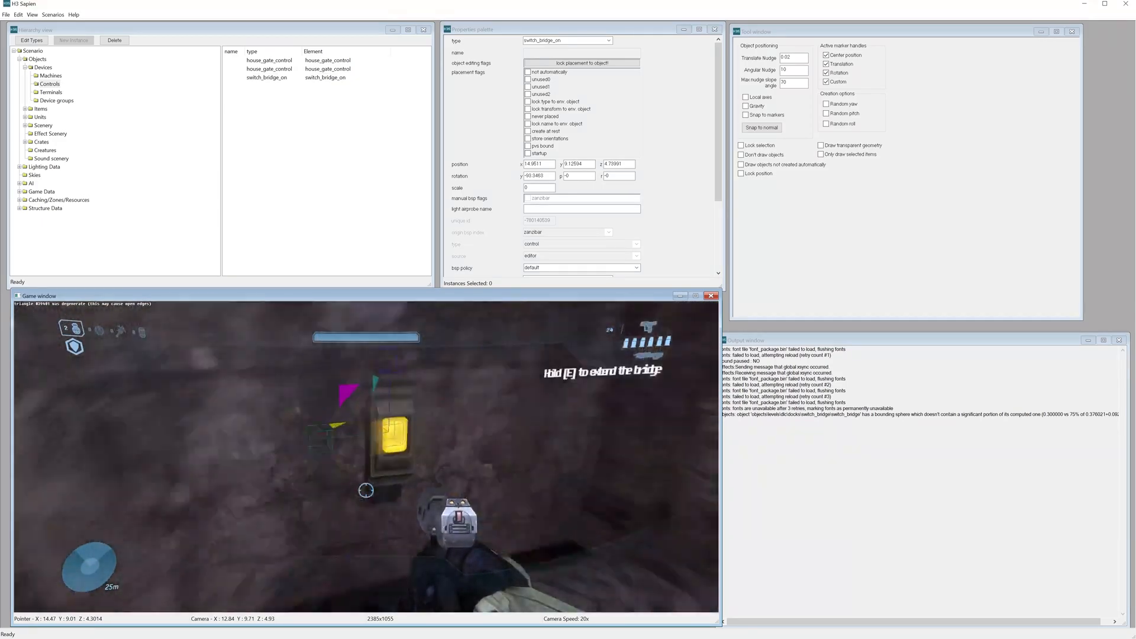
Walk along the extended bridge and its connecting walkway in game to check that it can be crossed.
{"action": "key", "text": "w"}
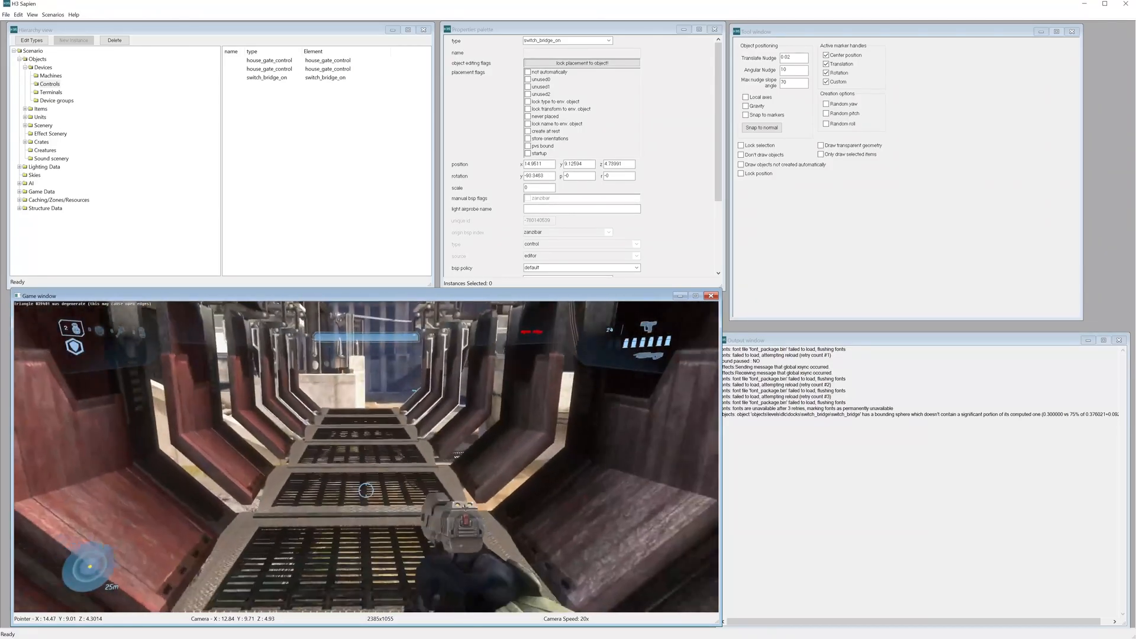
{"action": "left_click", "coordinate": [367, 491]}
{"action": "left_click", "coordinate": [367, 490]}
{"action": "key", "text": "w"}
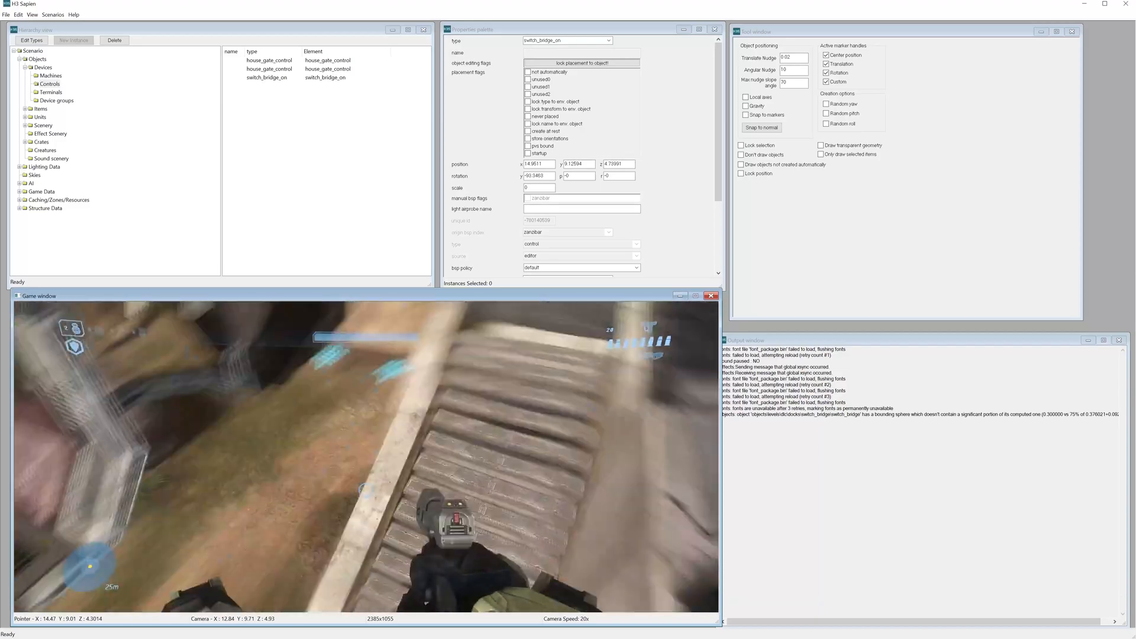
{"action": "key", "text": "w"}
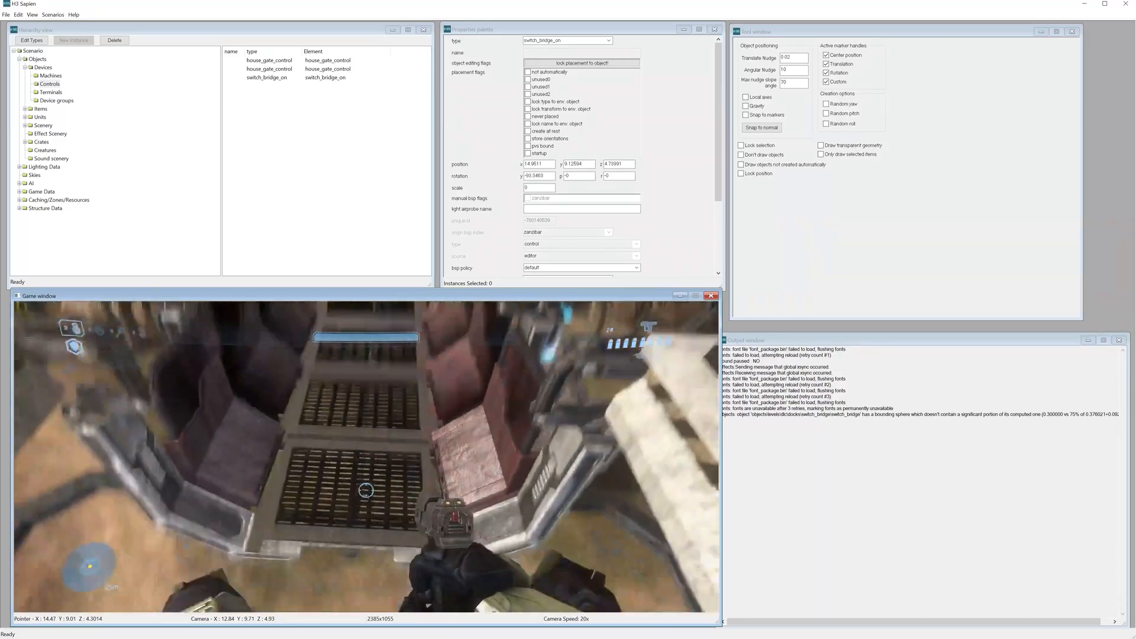
{"action": "key", "text": "w"}
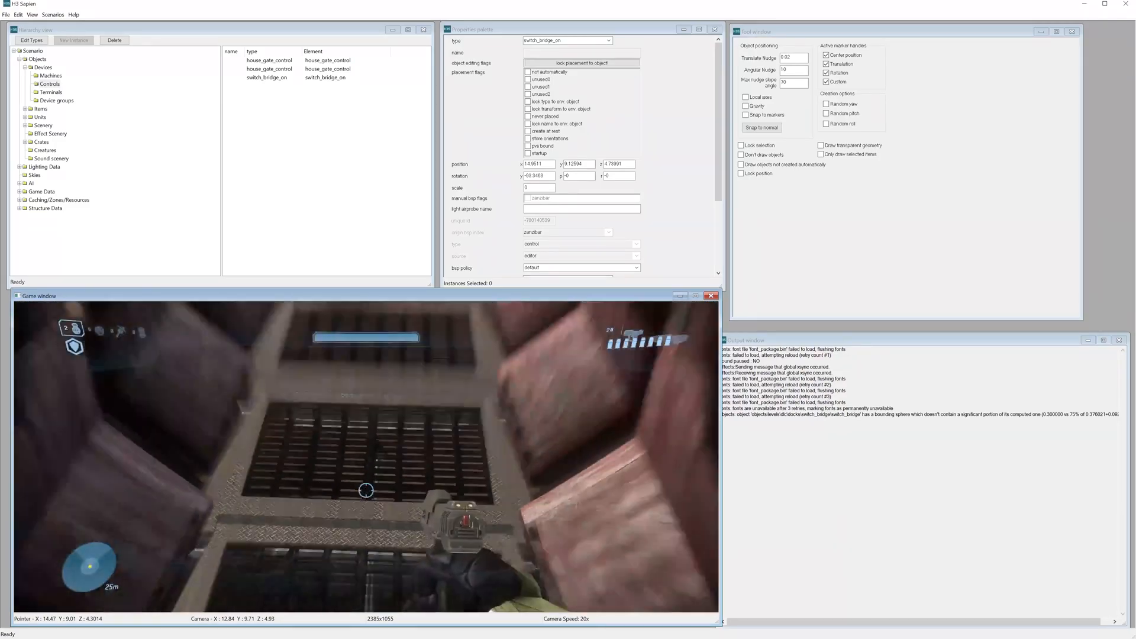